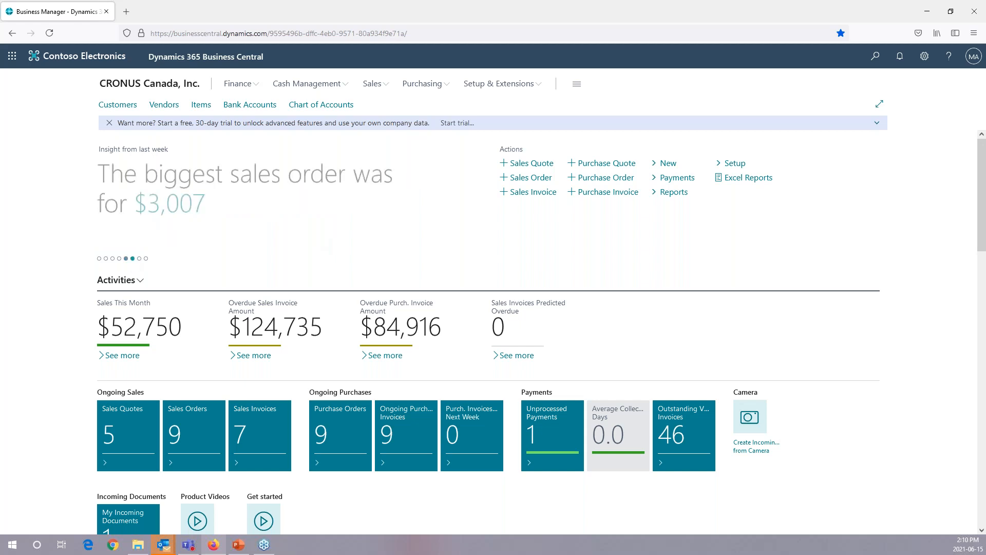
- Examine the headline insights and Activities figures, then review the Activities cue thresholds and range styles in Cue Setup and close it
click(139, 259)
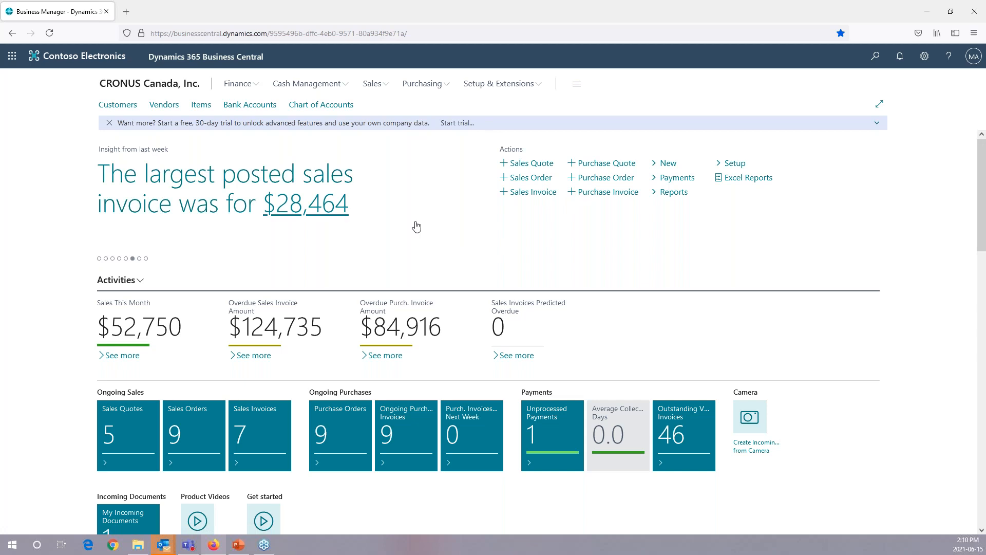
scroll(417, 227, down, 2)
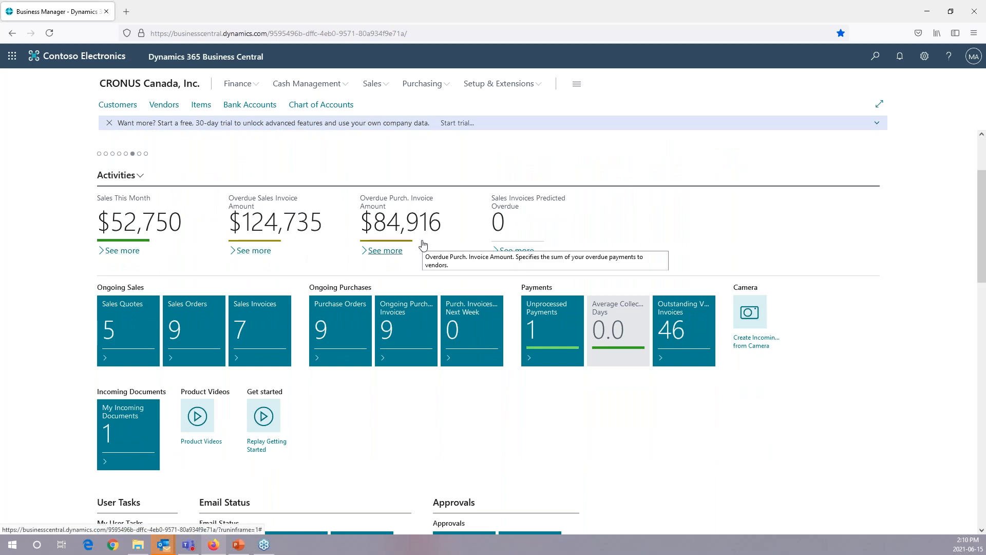
scroll(423, 245, down, 1)
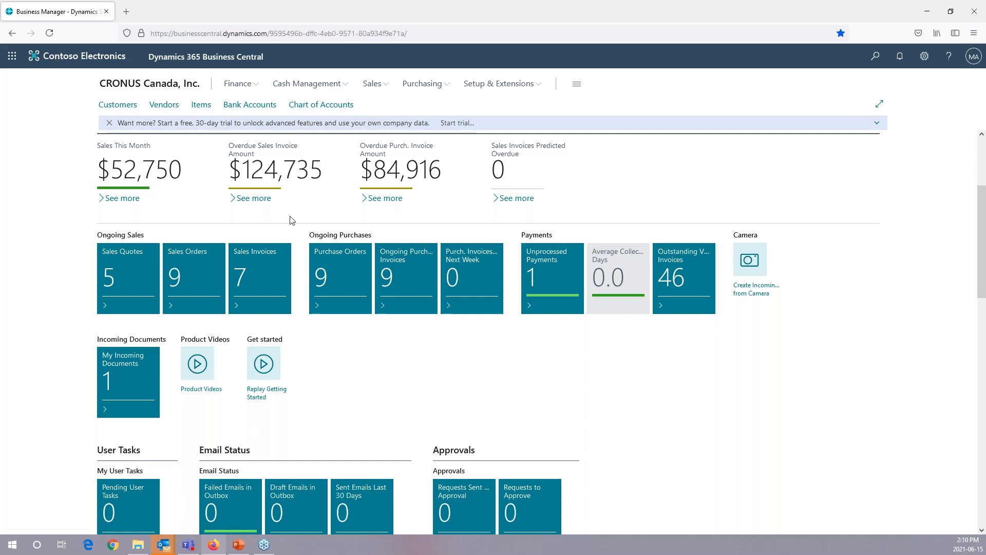
scroll(143, 187, up, 1)
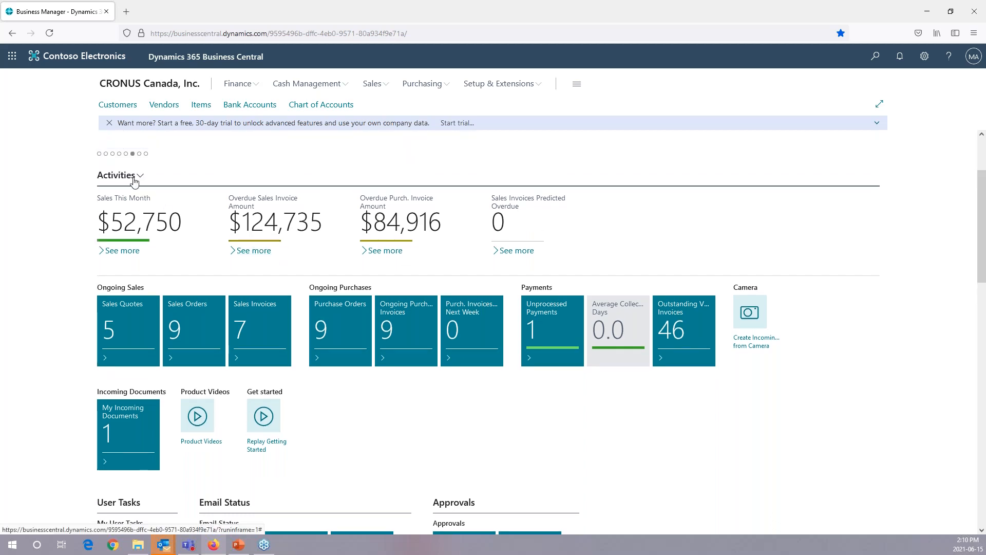
click(135, 180)
click(117, 211)
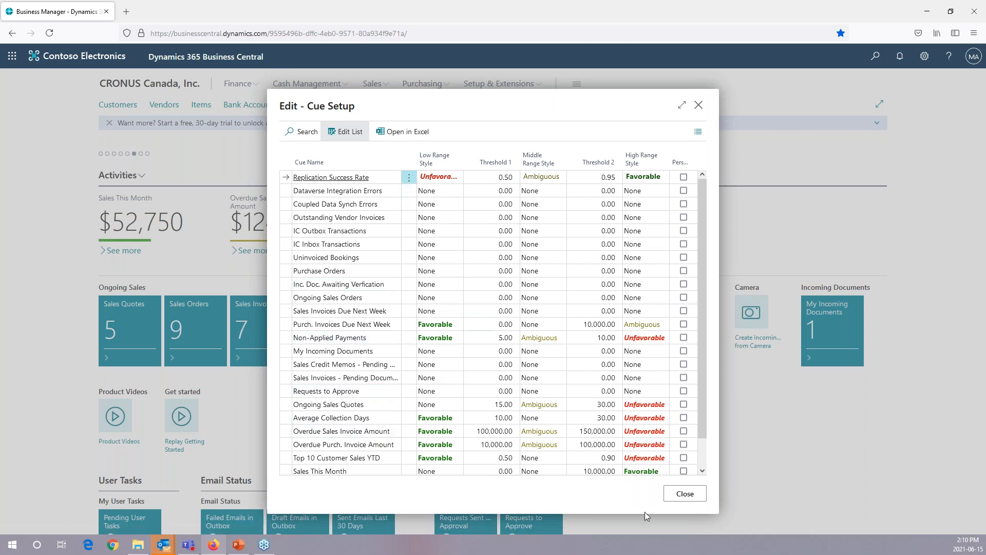
click(674, 496)
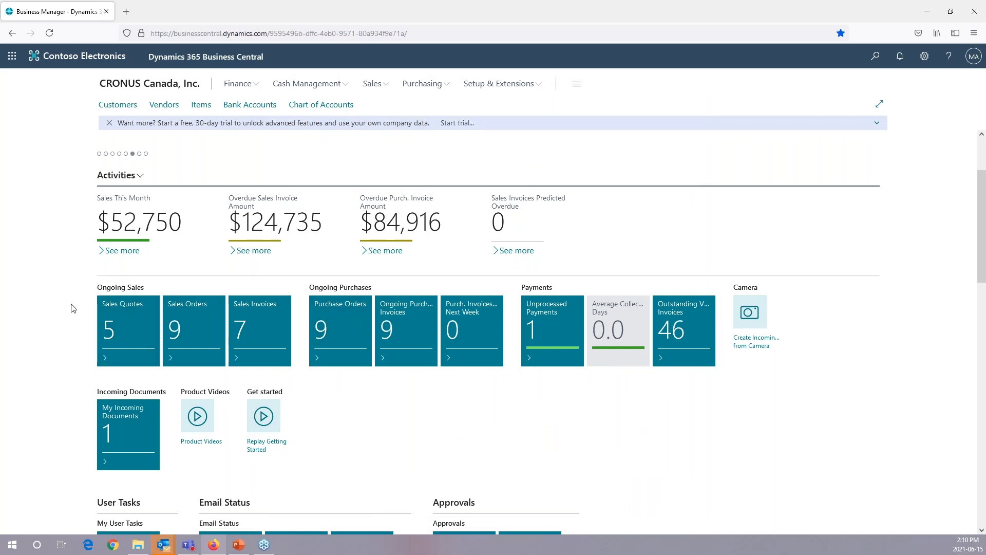
- View the list of ongoing sales invoices behind the Sales Invoices tile and return to the Role Center
scroll(72, 309, down, 1)
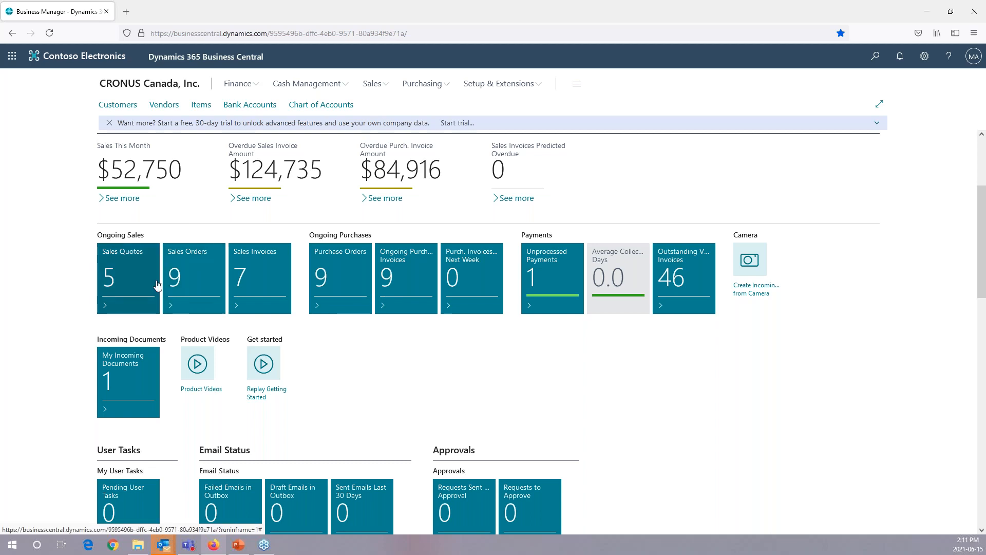
click(262, 274)
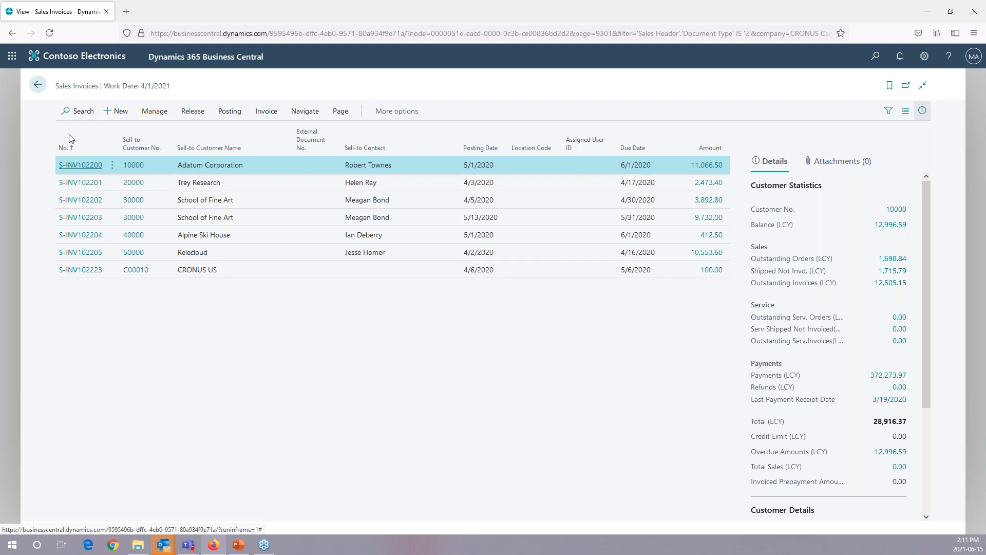
click(38, 85)
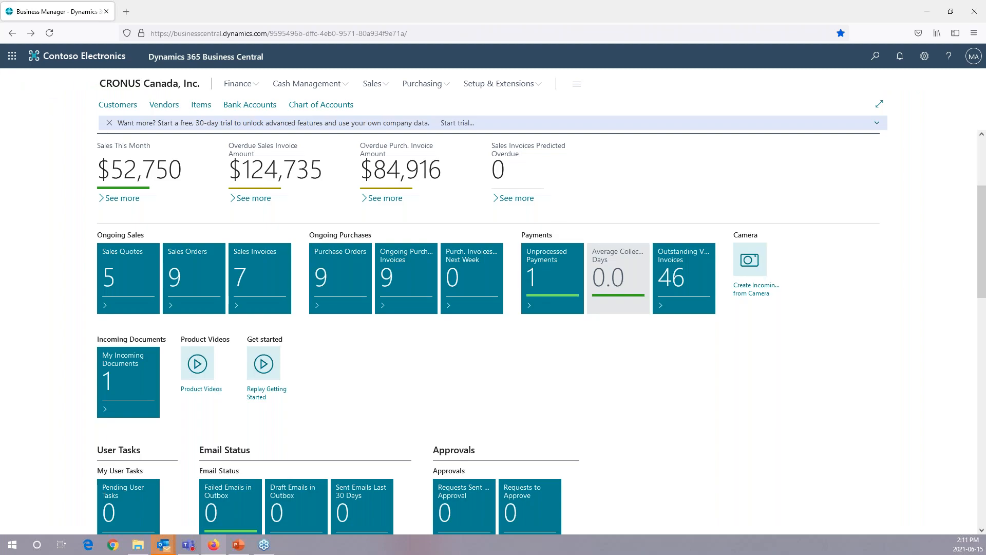
- Switch the Business Performance chart in the Insights section to the next chart, Cash Cycle by month
scroll(442, 370, down, 5)
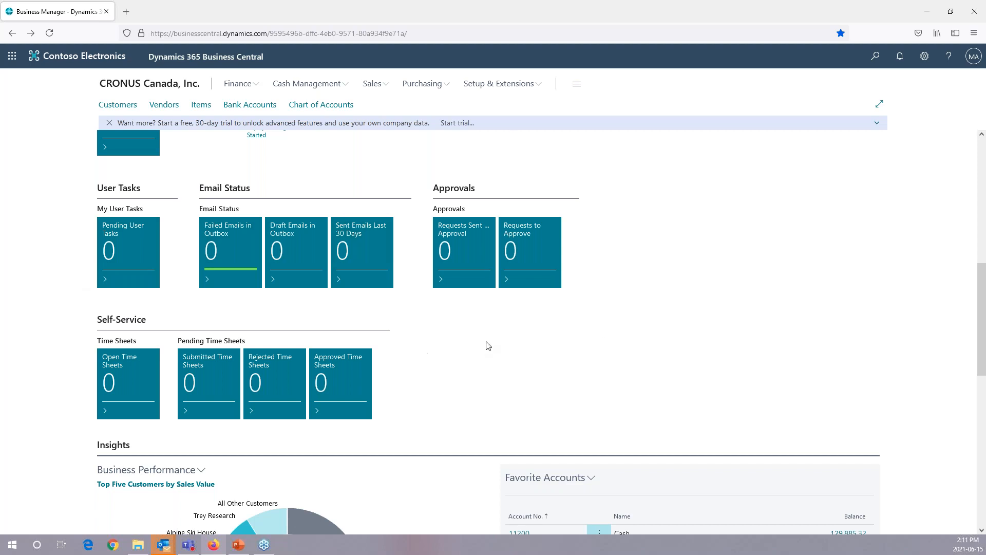
scroll(487, 344, down, 5)
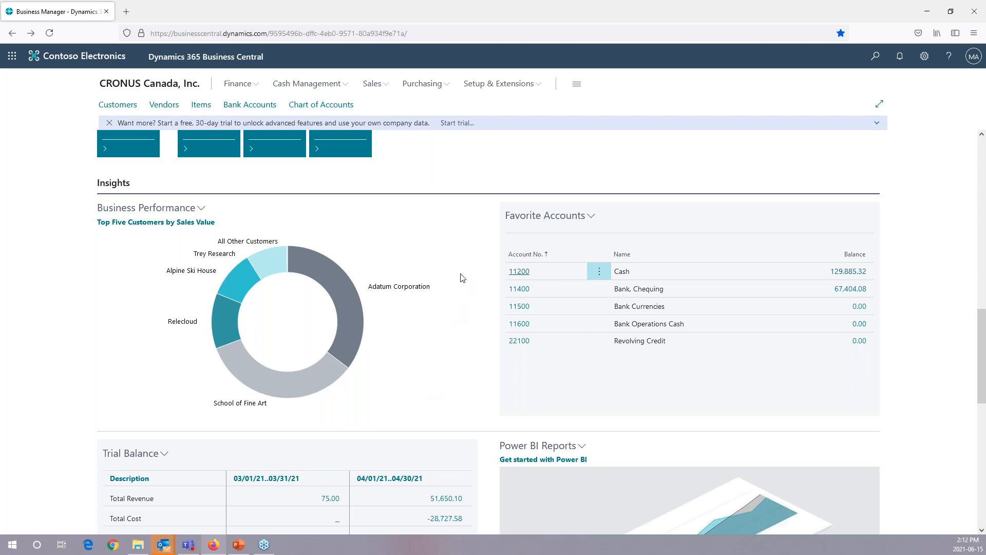
mouse_move(310, 387)
mouse_move(243, 289)
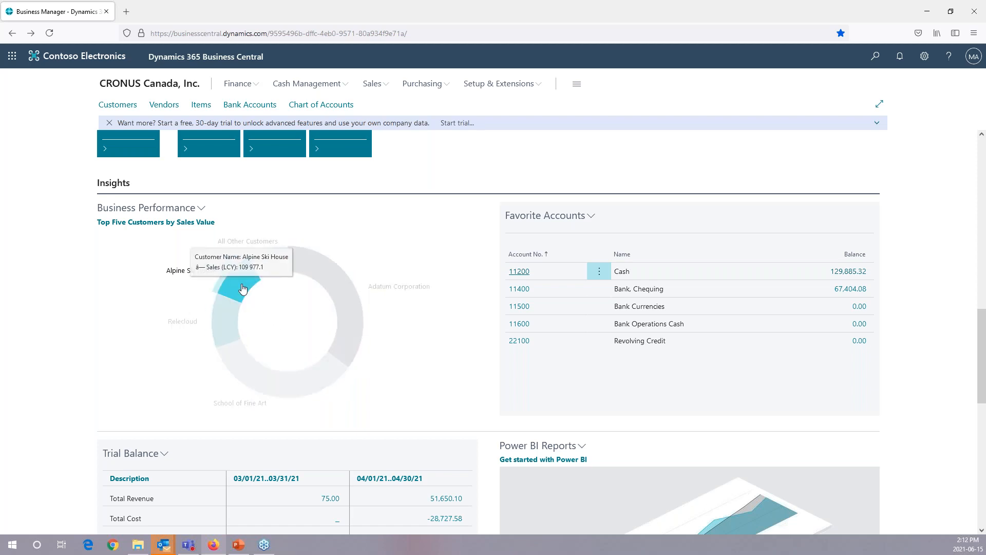
click(199, 207)
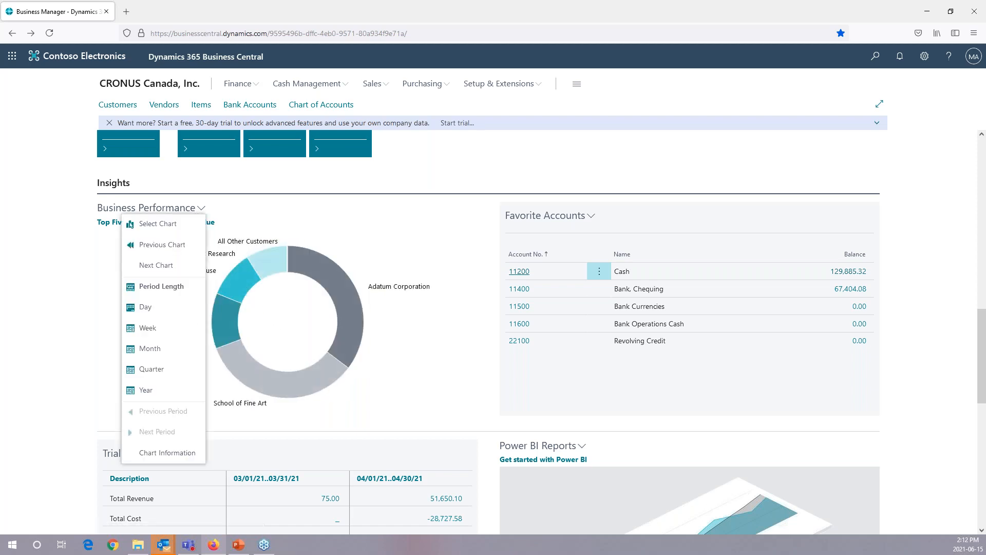
click(173, 265)
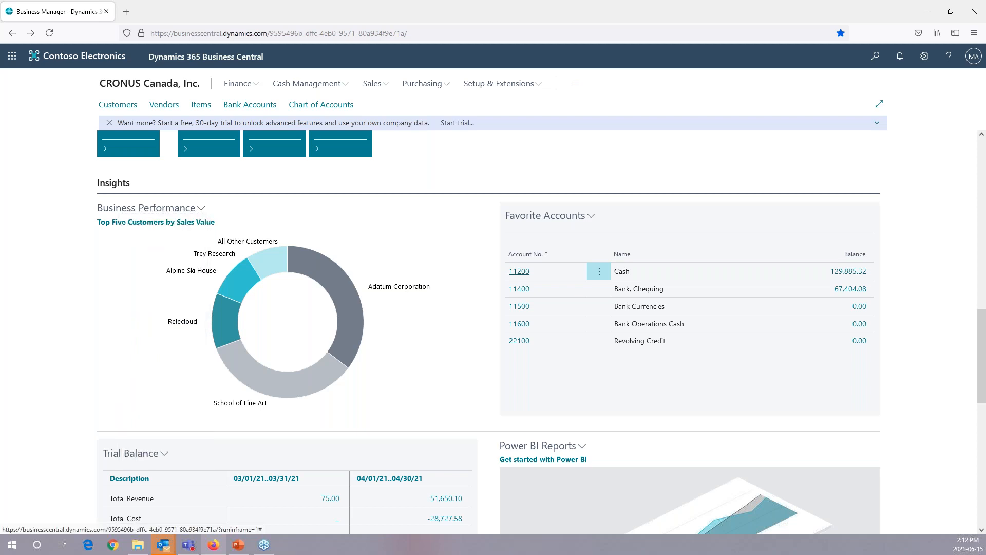
mouse_move(336, 334)
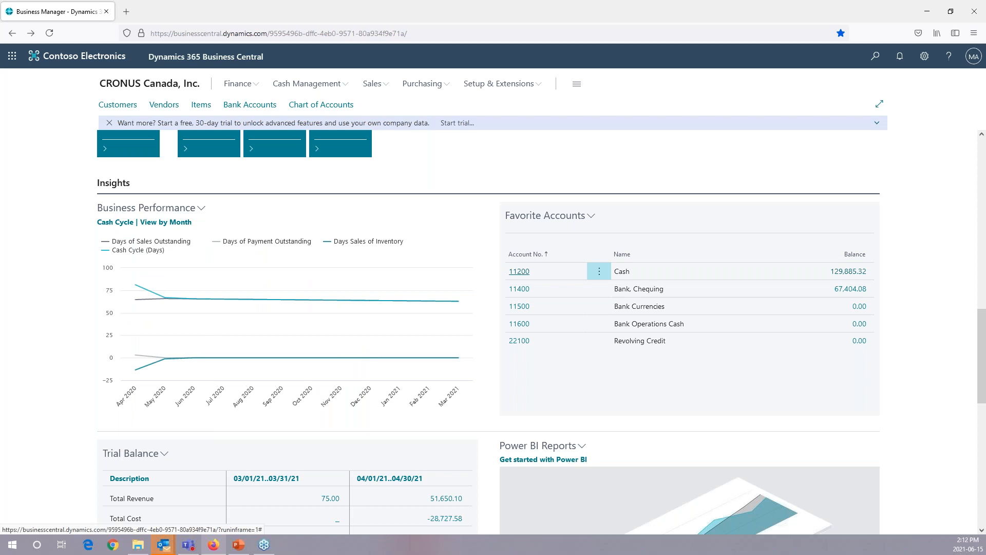
- Examine the Favorite Accounts, Trial Balance and Power BI Reports sections, then return to the start of the Role Center
scroll(536, 349, down, 3)
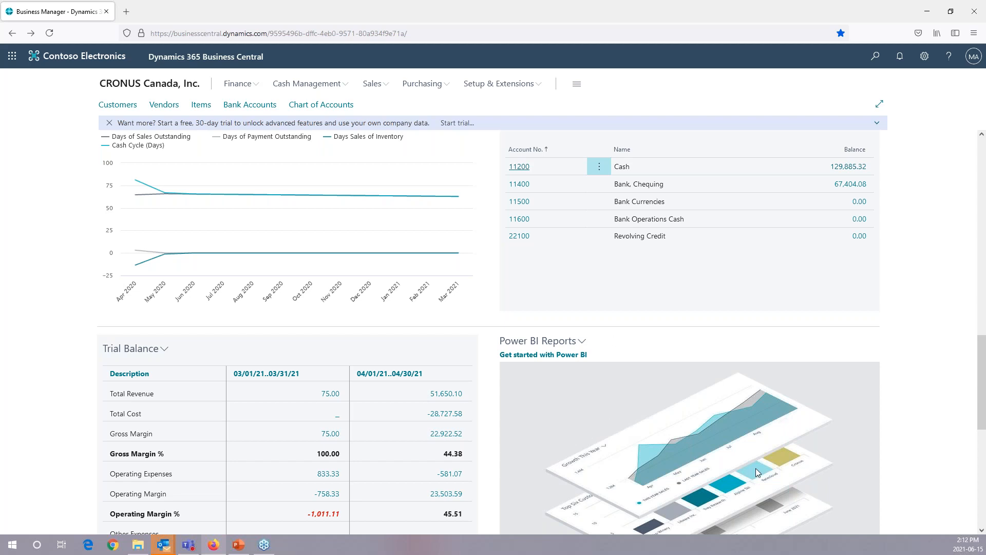
scroll(756, 338, down, 2)
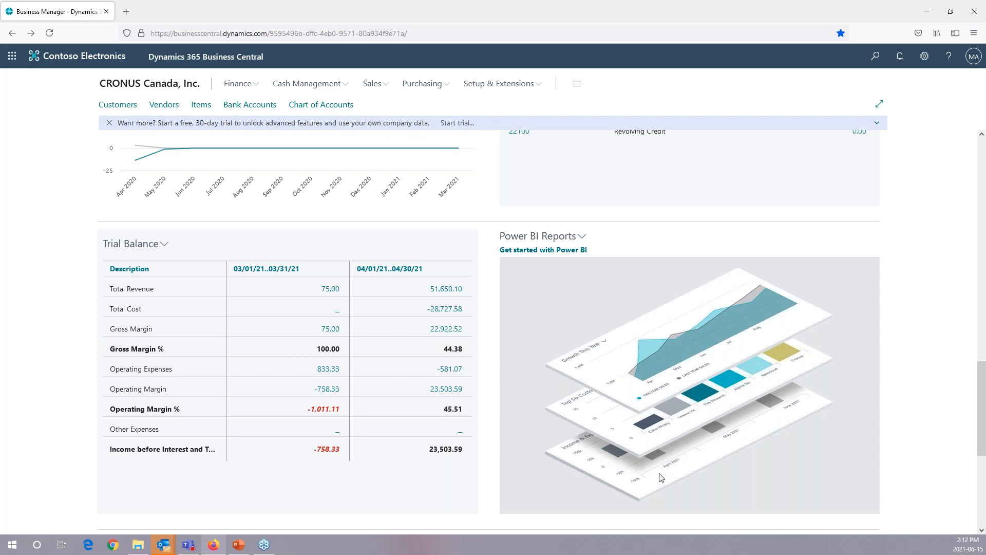
scroll(661, 480, up, 1)
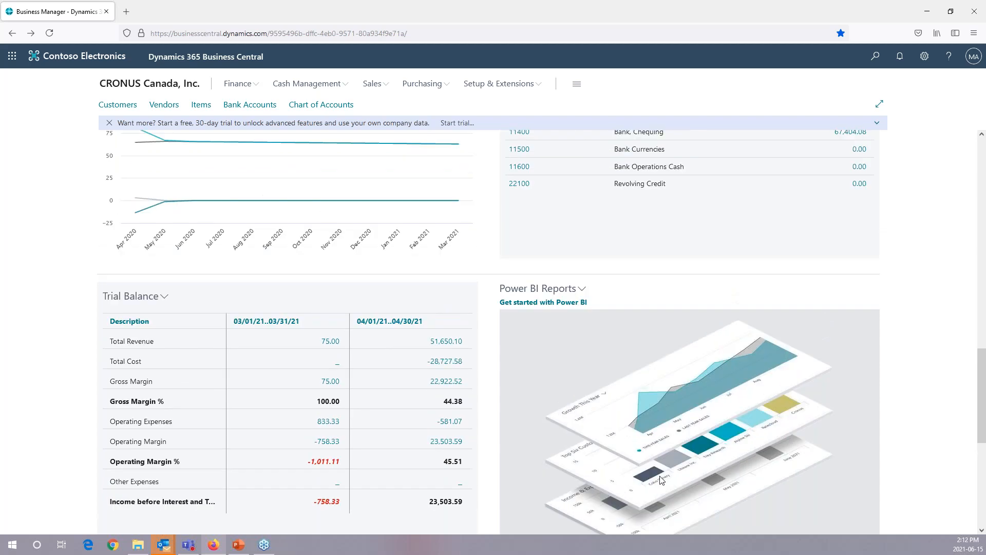
scroll(661, 479, up, 2)
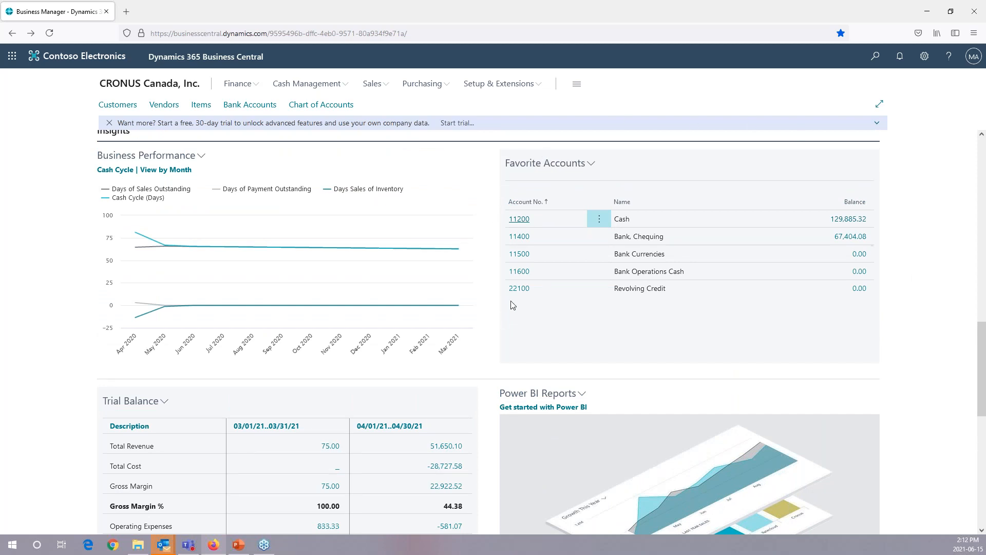
scroll(260, 452, down, 3)
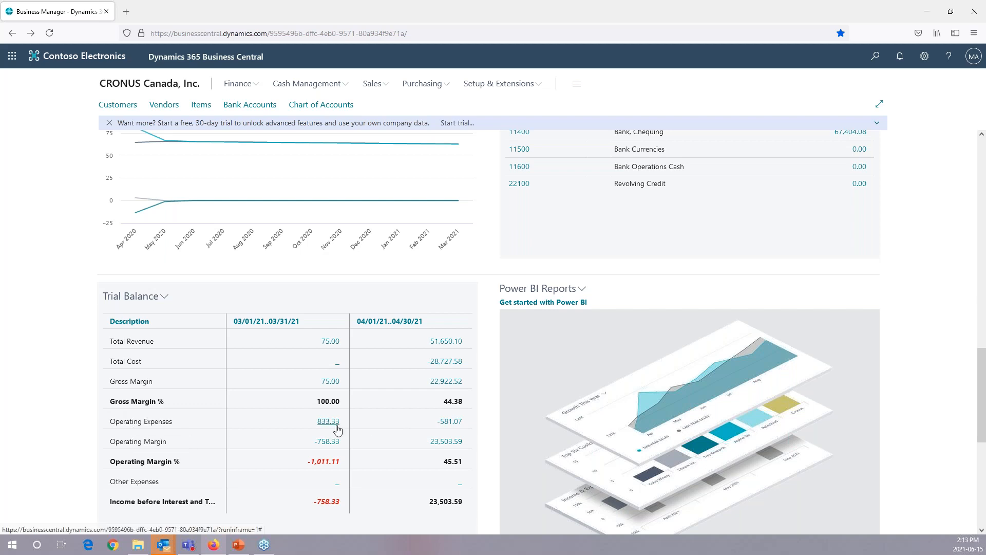
scroll(930, 296, up, 1)
scroll(929, 296, up, 15)
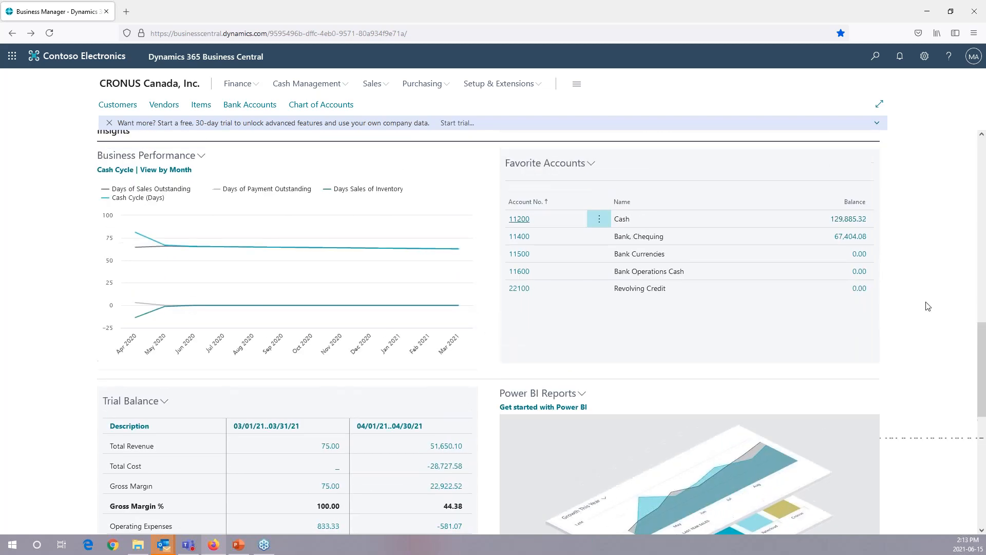
scroll(710, 252, up, 3)
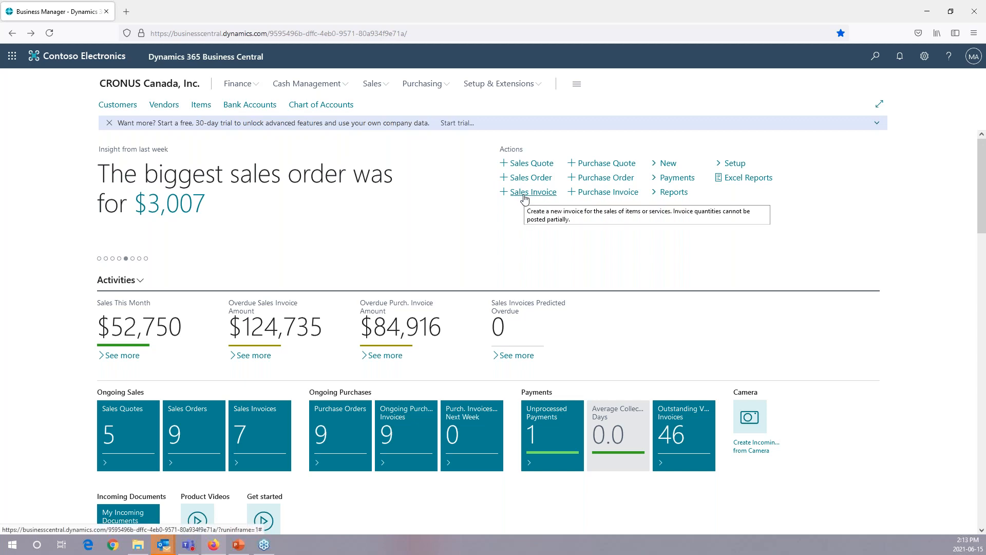
- Review the pages offered under the Finance, Sales and Purchasing navigation categories
click(250, 85)
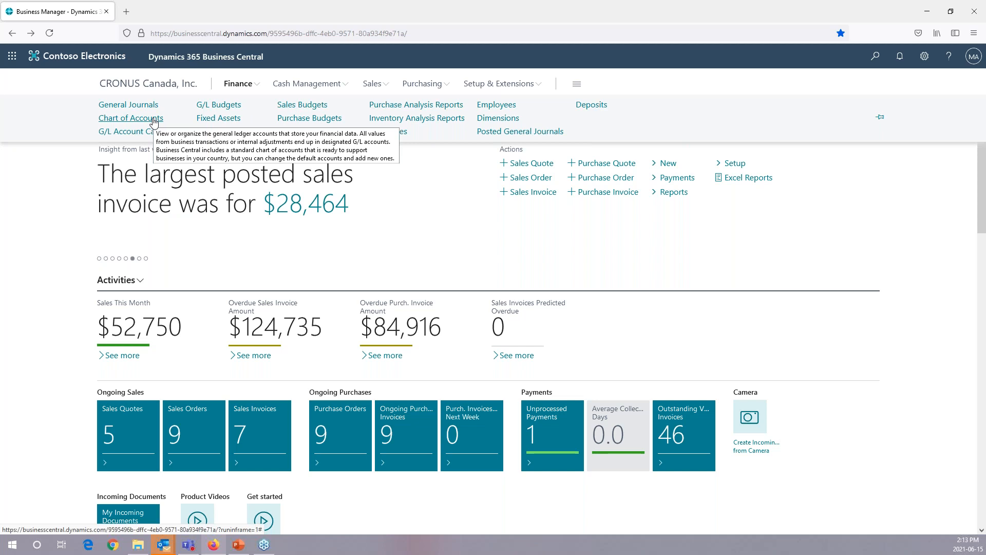
click(376, 85)
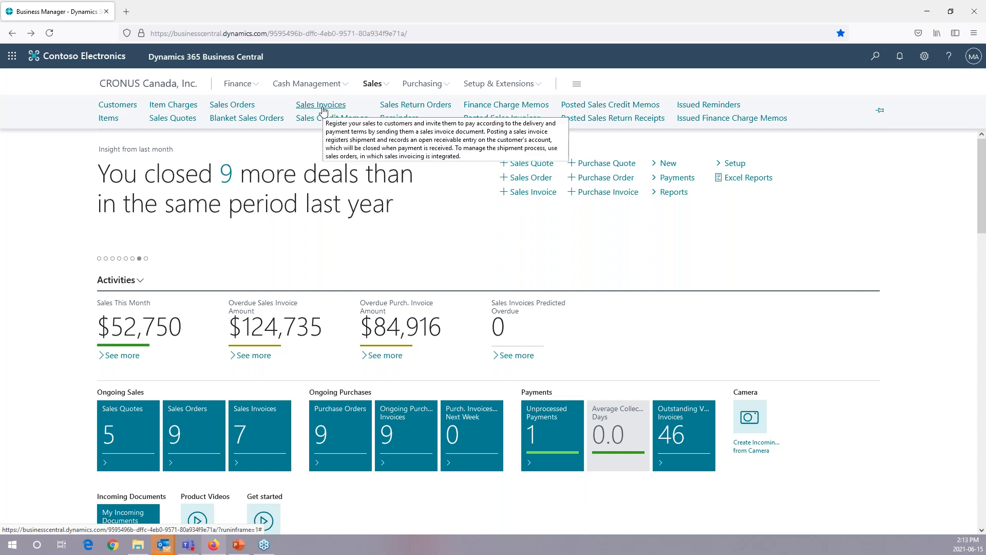
click(438, 83)
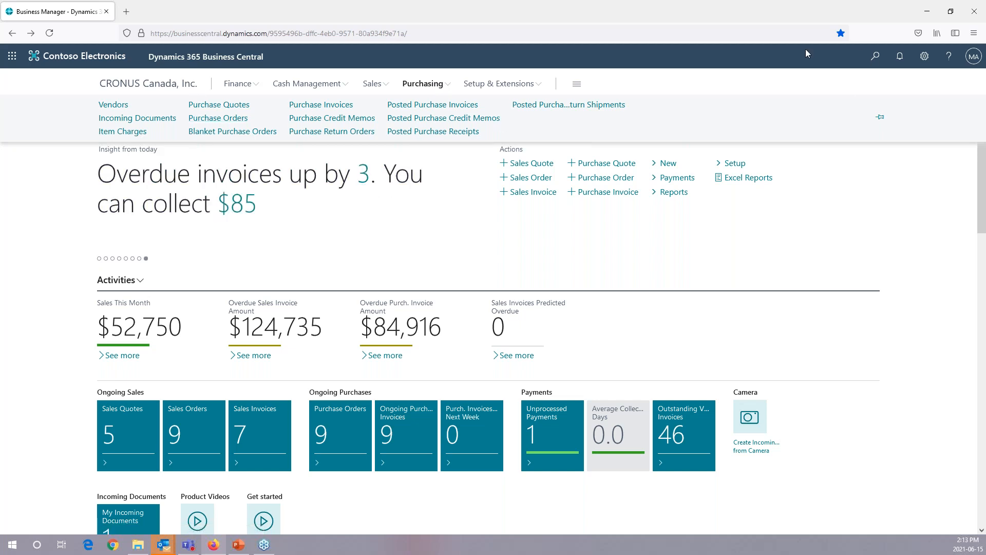
- Search for "customer" with Tell Me, look through the pages, reports, documentation and AppSource results, and close the search
click(876, 56)
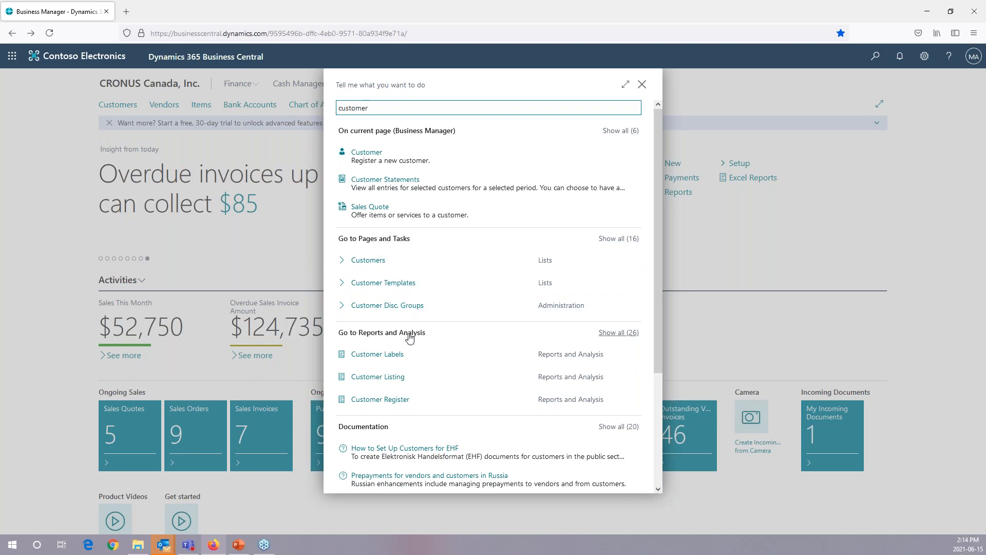
scroll(447, 391, down, 2)
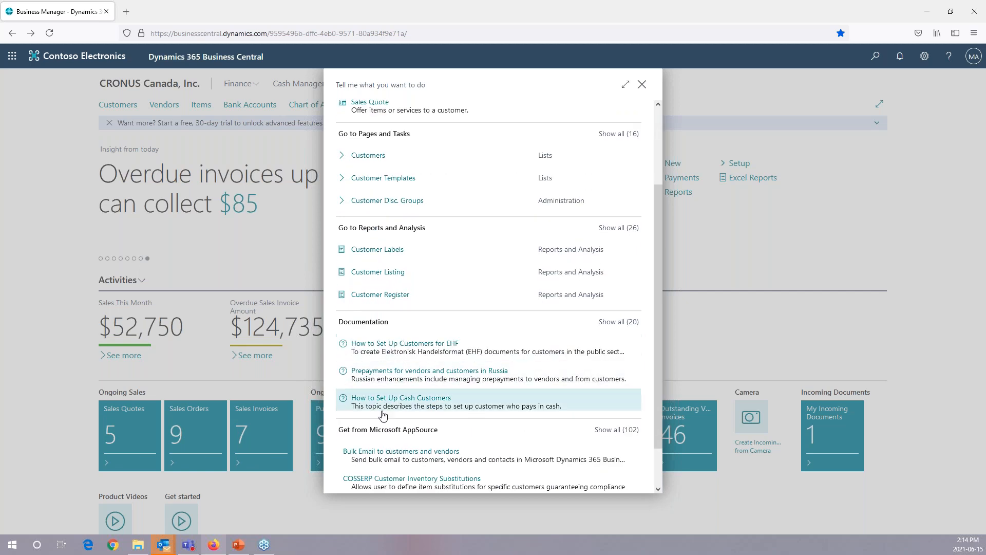
scroll(380, 350, down, 1)
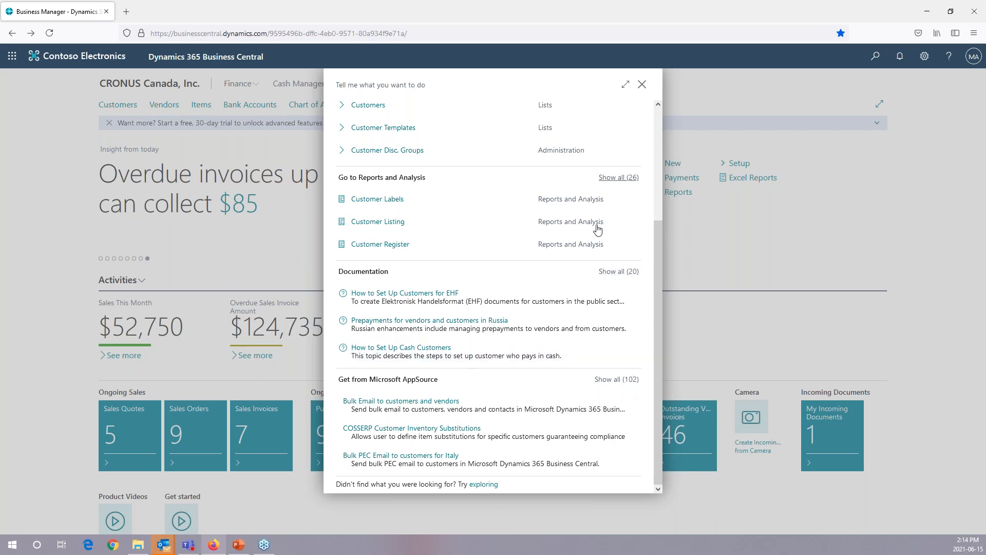
scroll(595, 226, up, 2)
scroll(615, 240, up, 1)
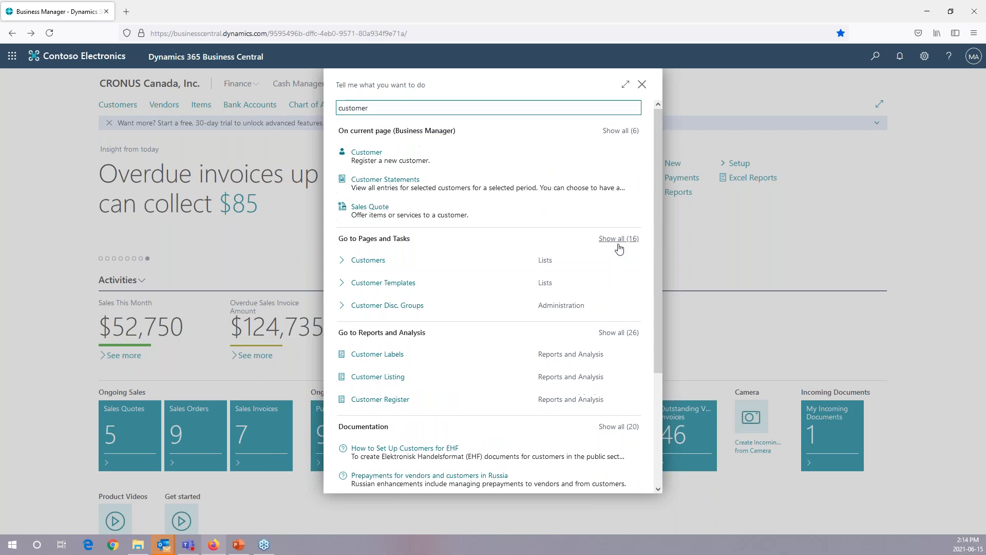
click(643, 85)
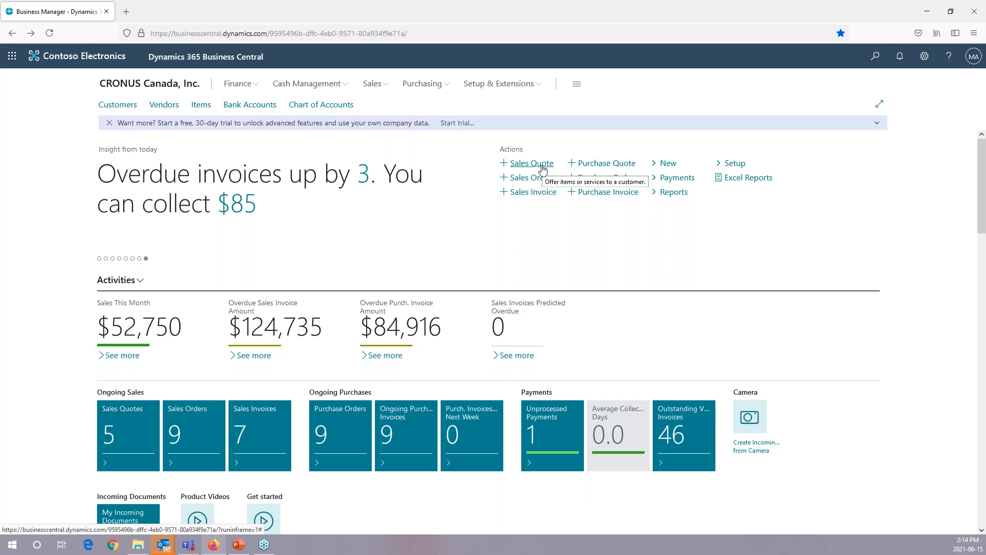
- Change the role in My Settings to Sales and Relationship Manager and apply the change
click(927, 57)
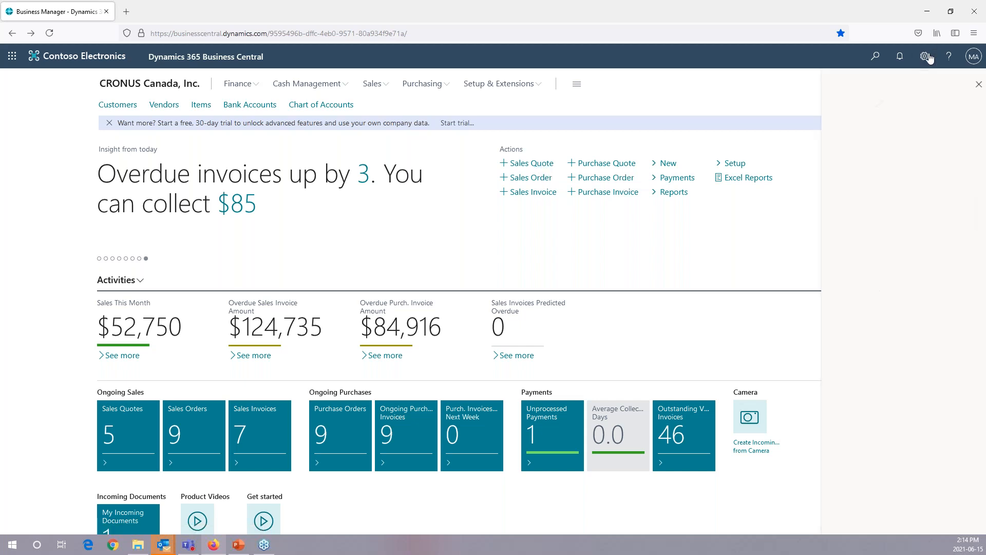
click(846, 141)
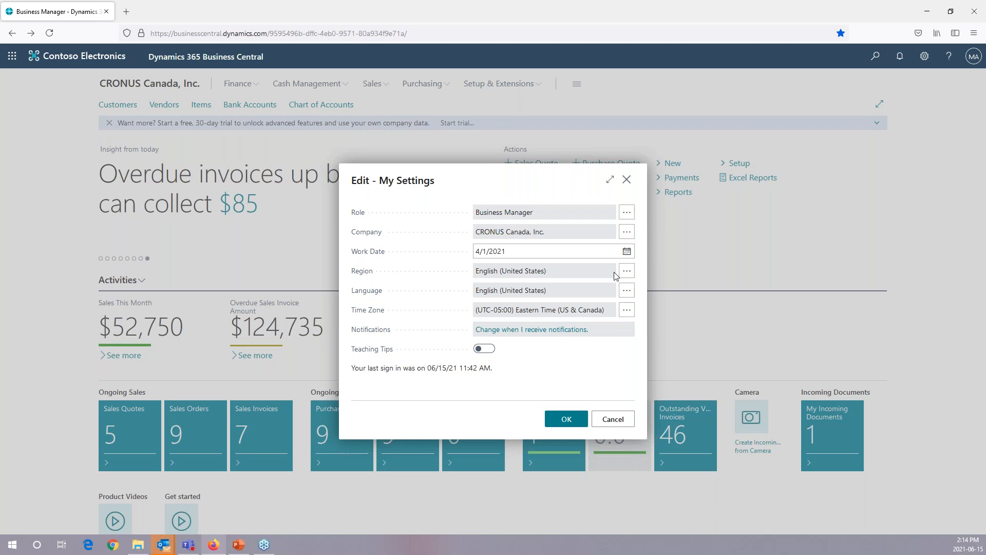
click(627, 212)
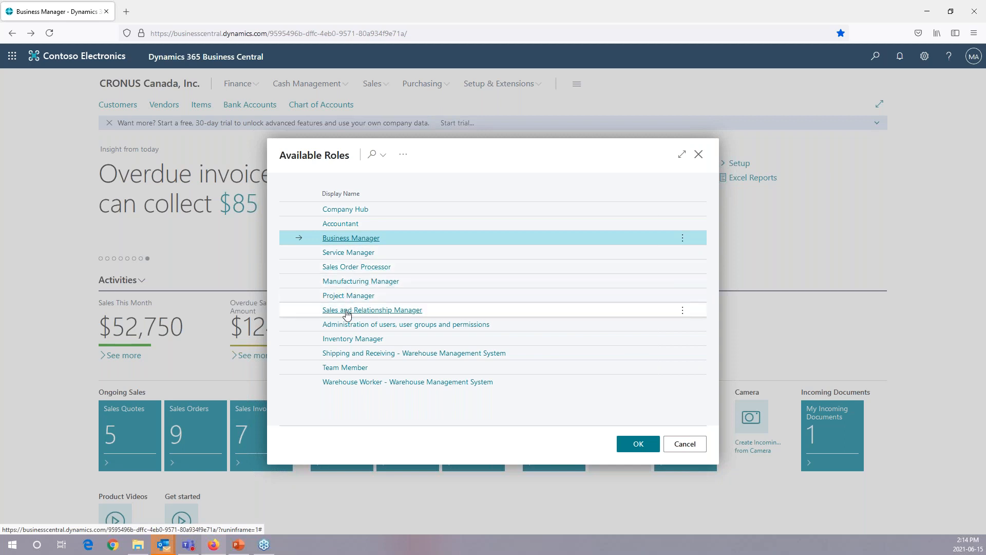
double_click(345, 311)
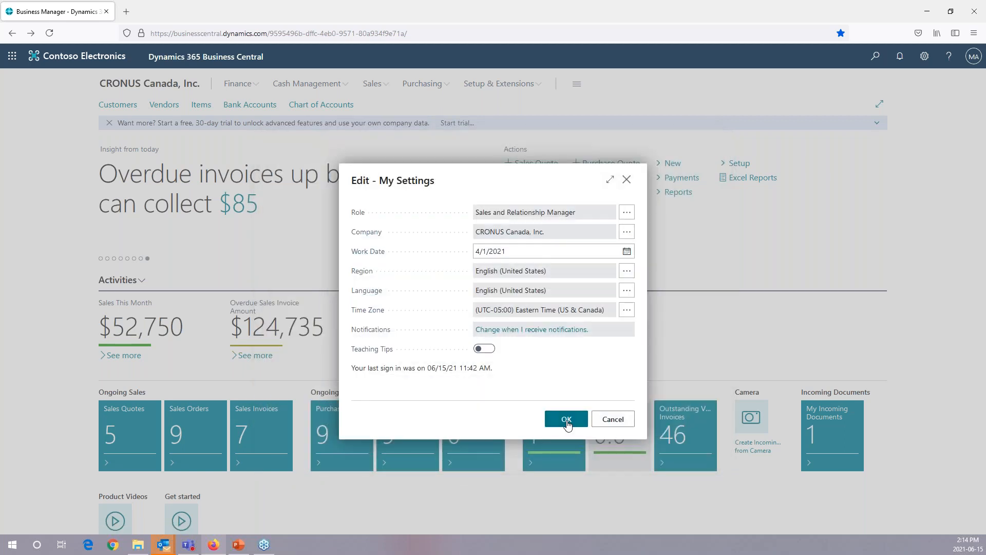
click(567, 421)
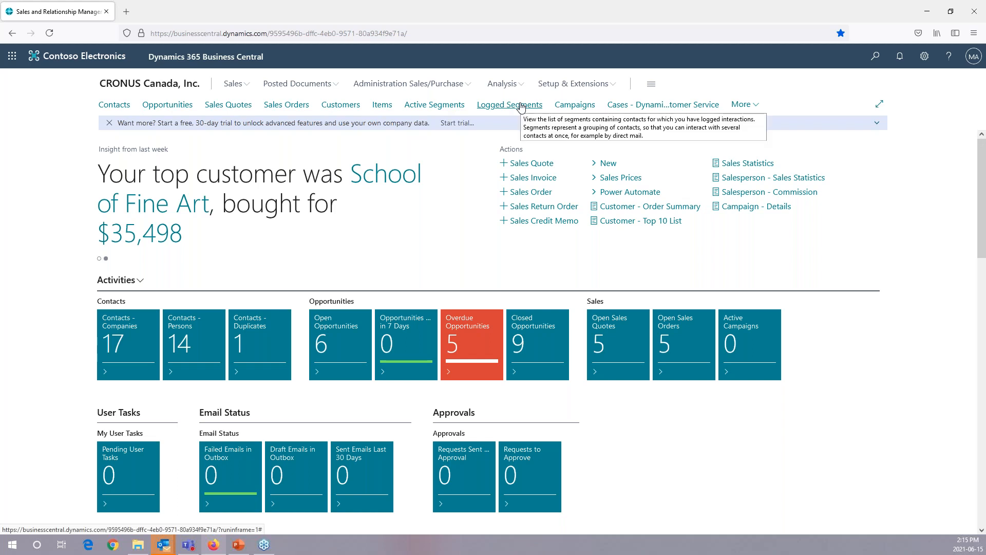
- Examine the Sales and Relationship Manager Role Center's activity cues, sales pipeline, opportunity charts and Power BI section
scroll(353, 365, down, 2)
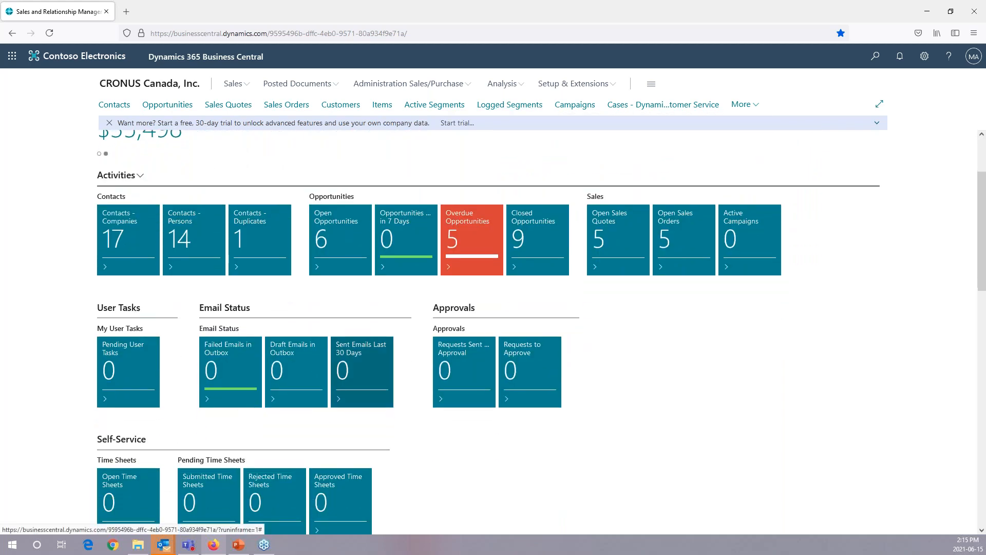
scroll(352, 366, down, 2)
scroll(403, 387, down, 5)
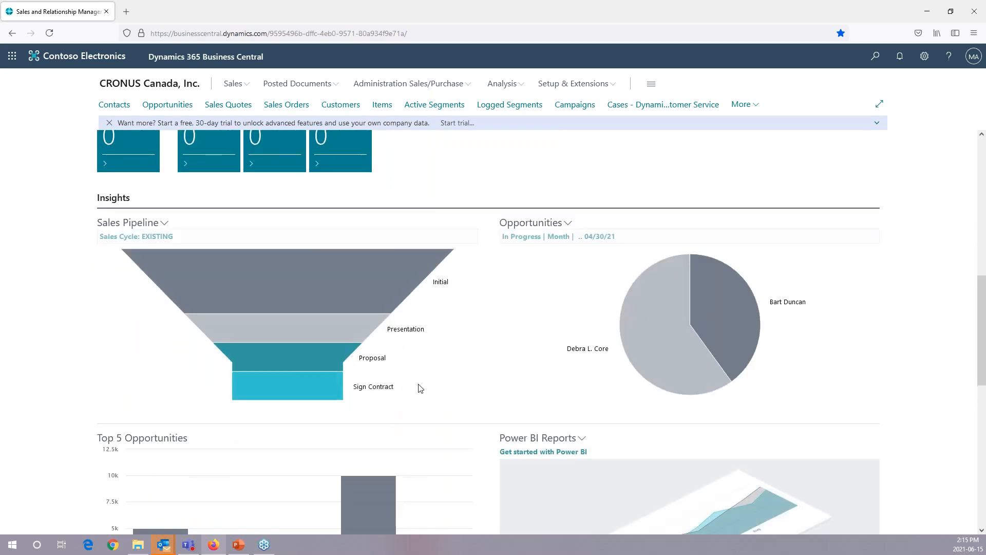
scroll(461, 385, down, 1)
scroll(464, 384, down, 3)
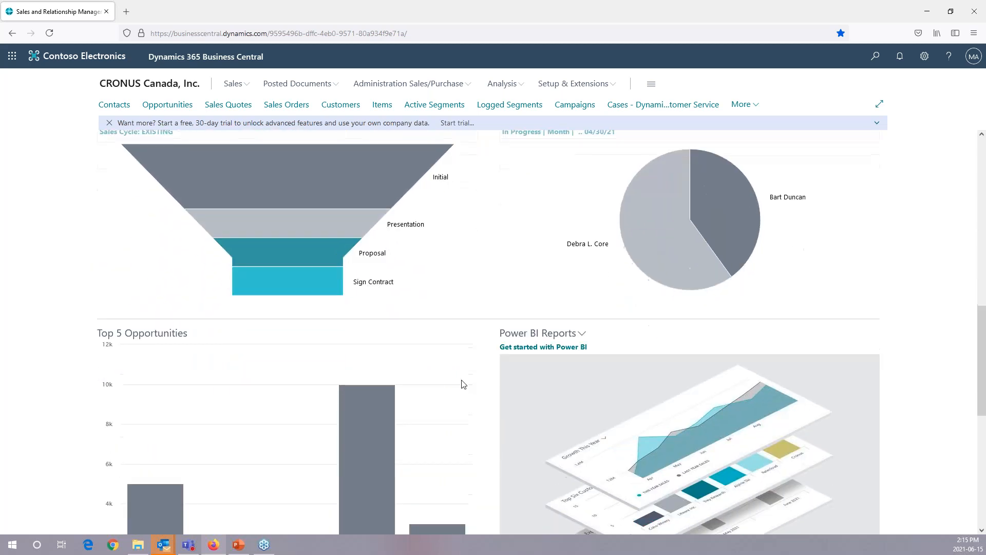
scroll(463, 384, up, 13)
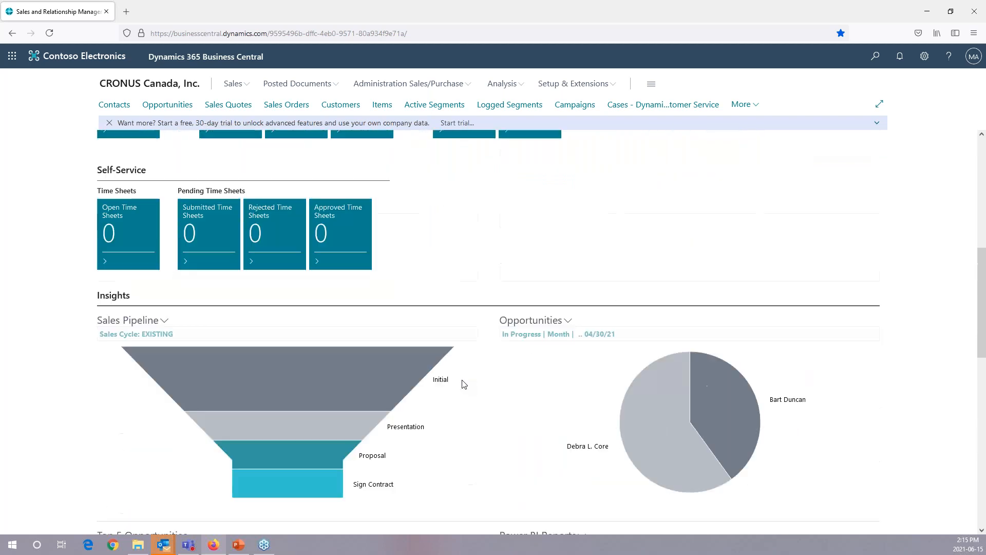
- Change the role in My Settings to Business Manager and apply the change
click(925, 57)
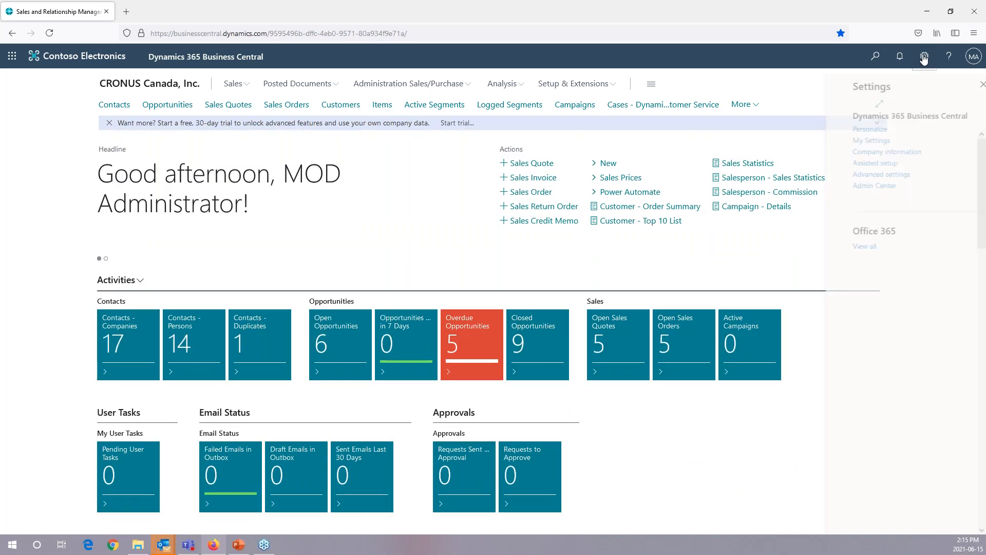
click(849, 141)
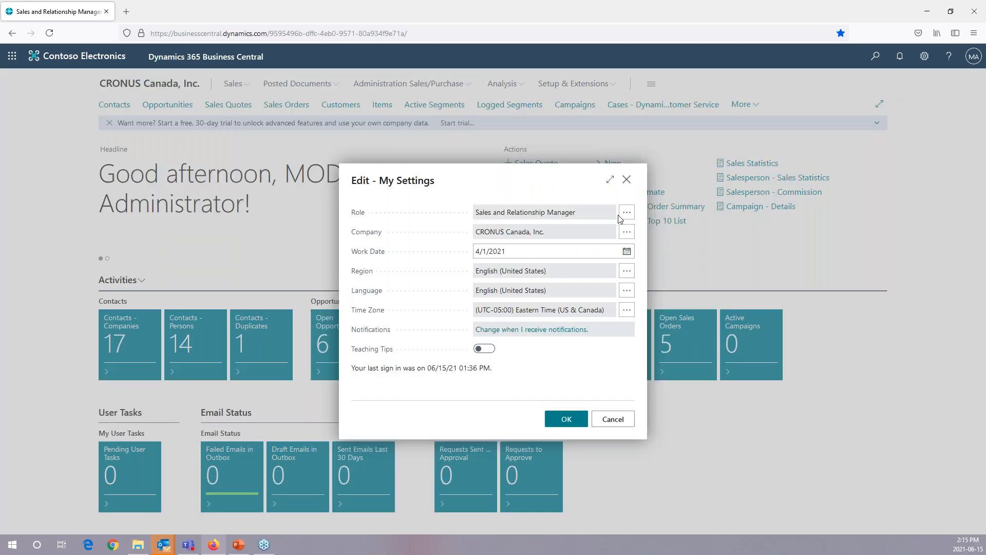
click(627, 212)
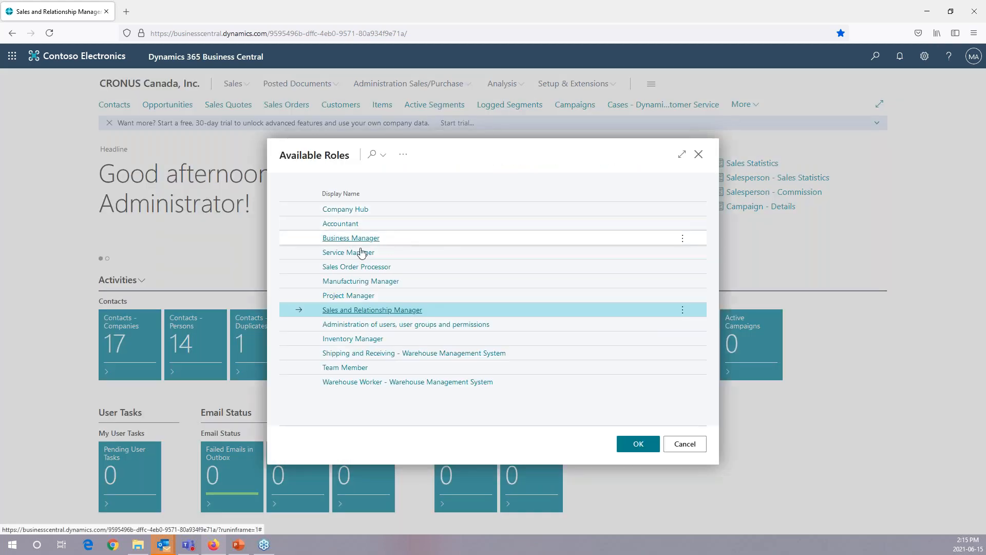
click(360, 239)
click(624, 441)
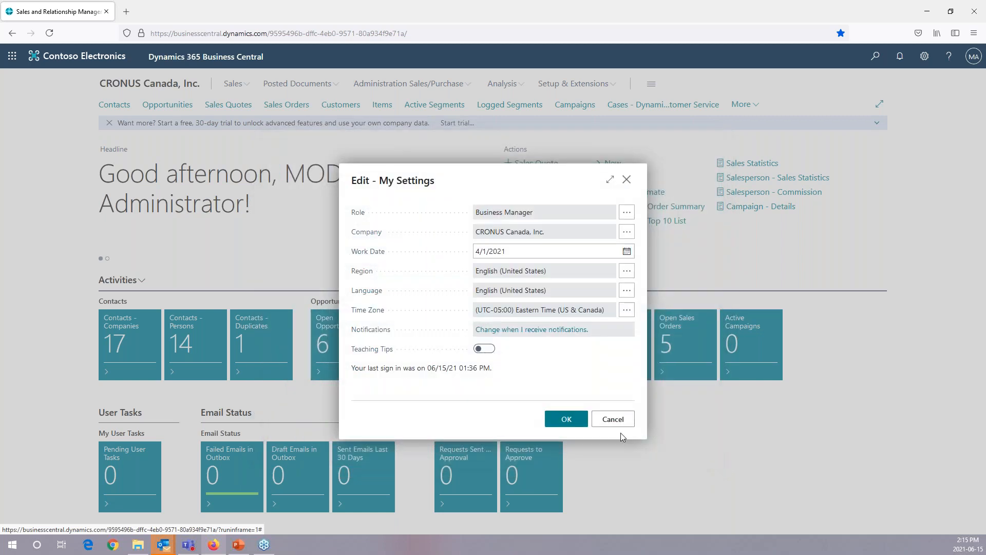
click(569, 423)
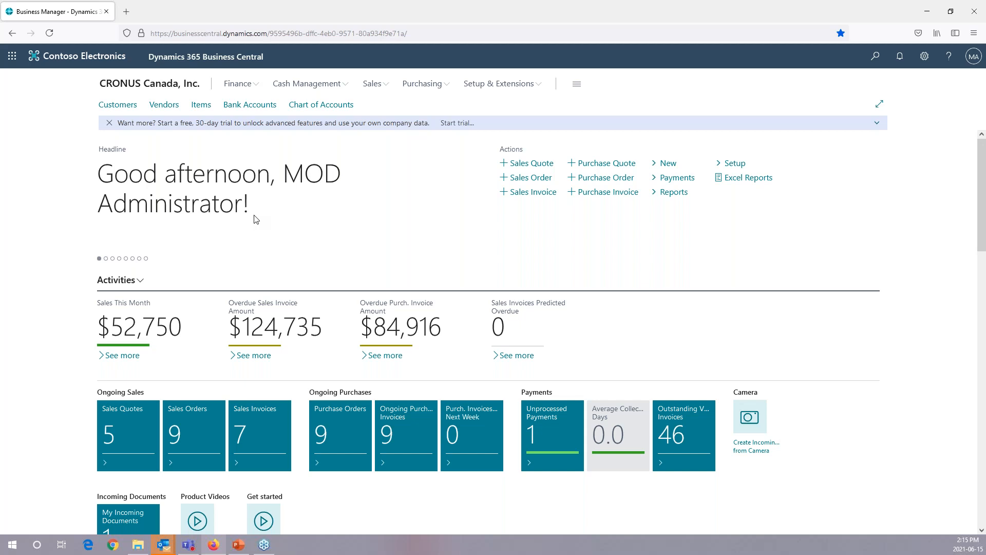
- Open the Customers list and review the Excel options offered for the page
click(115, 106)
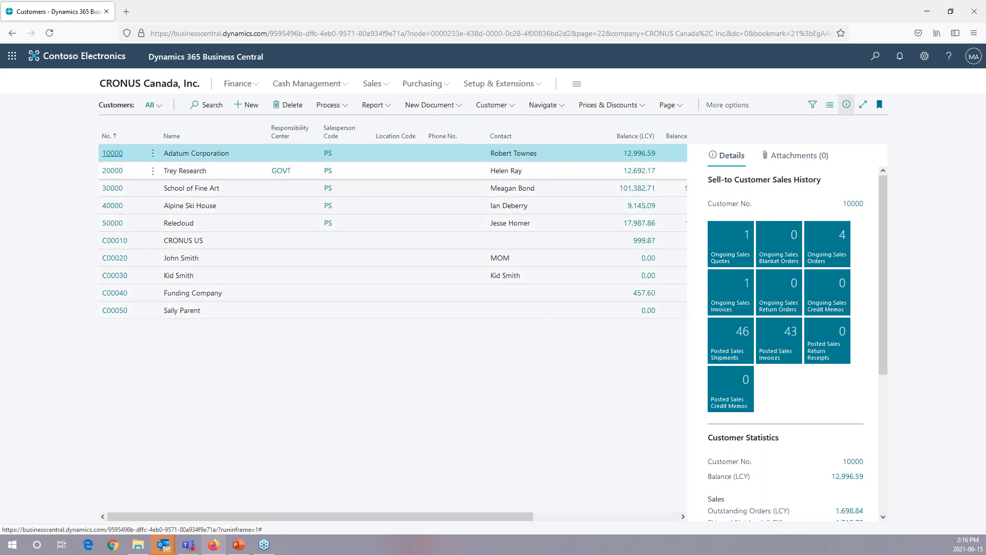
click(671, 109)
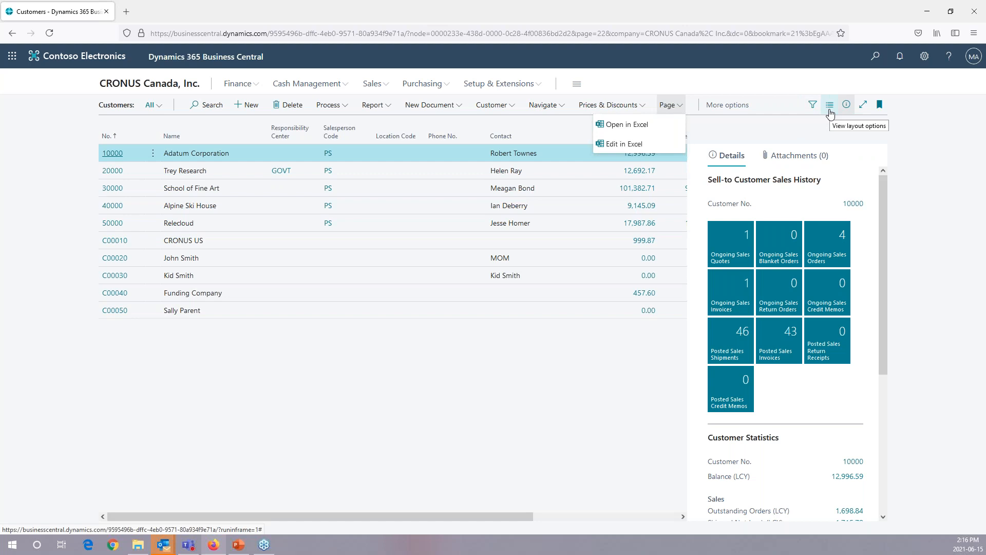
- Display the customers in the Tiles layout and switch back to the List layout
click(830, 109)
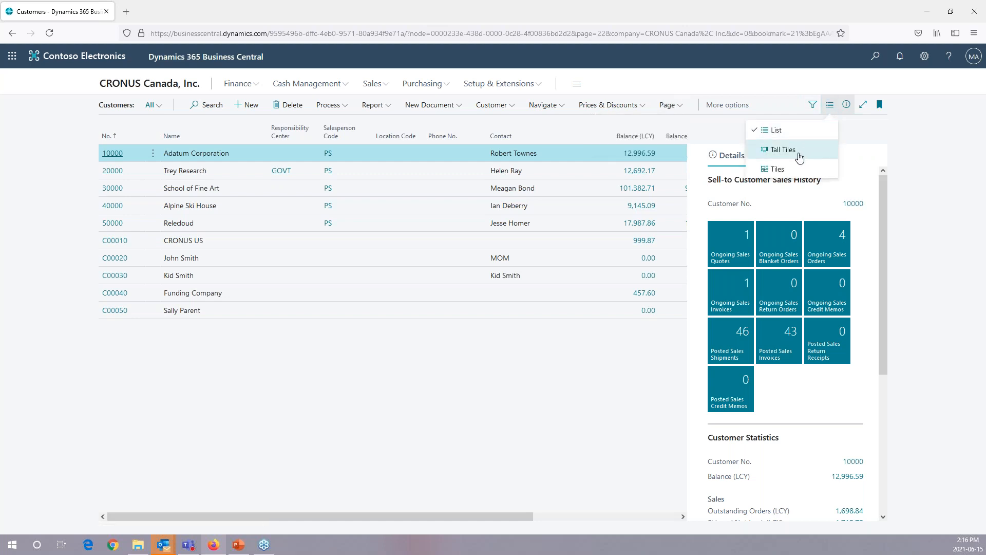
click(777, 170)
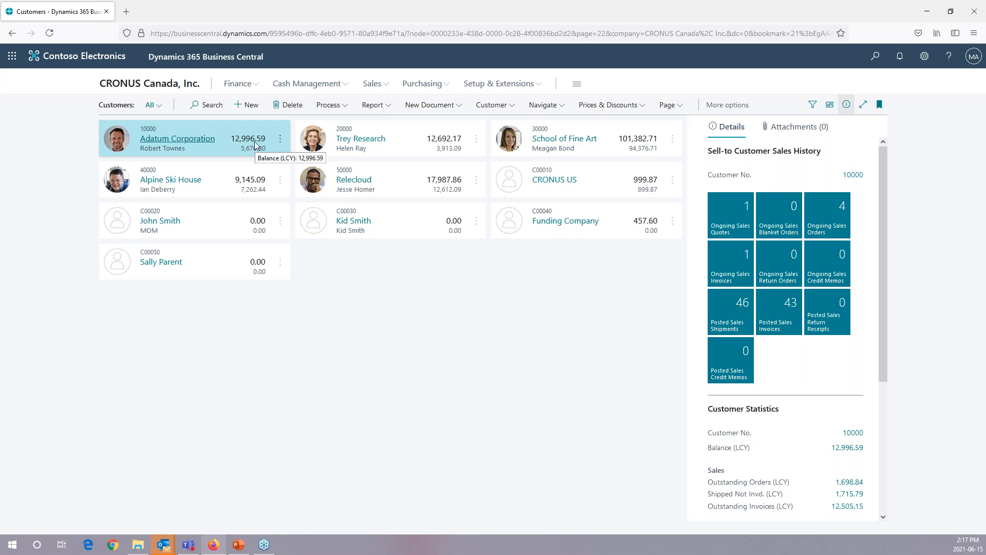
click(830, 104)
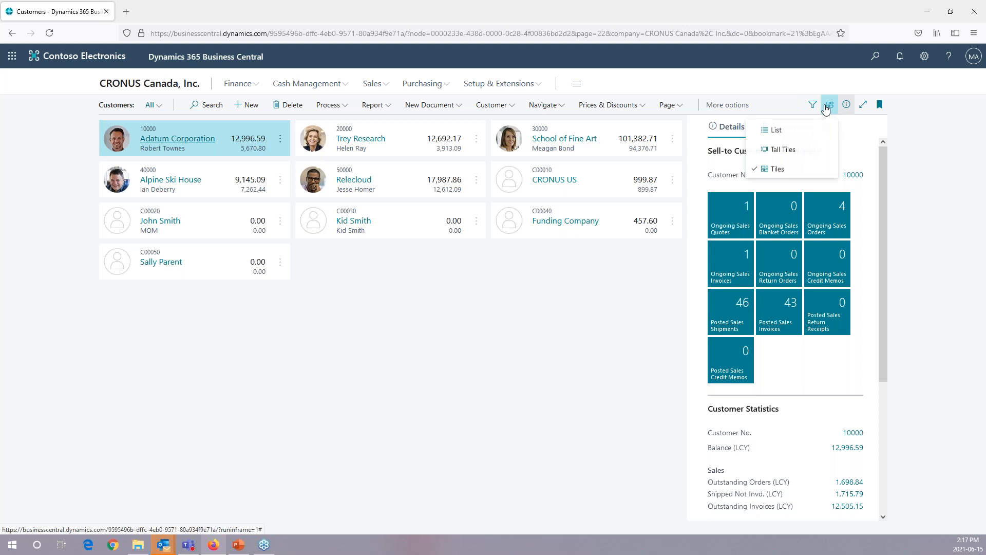
click(787, 133)
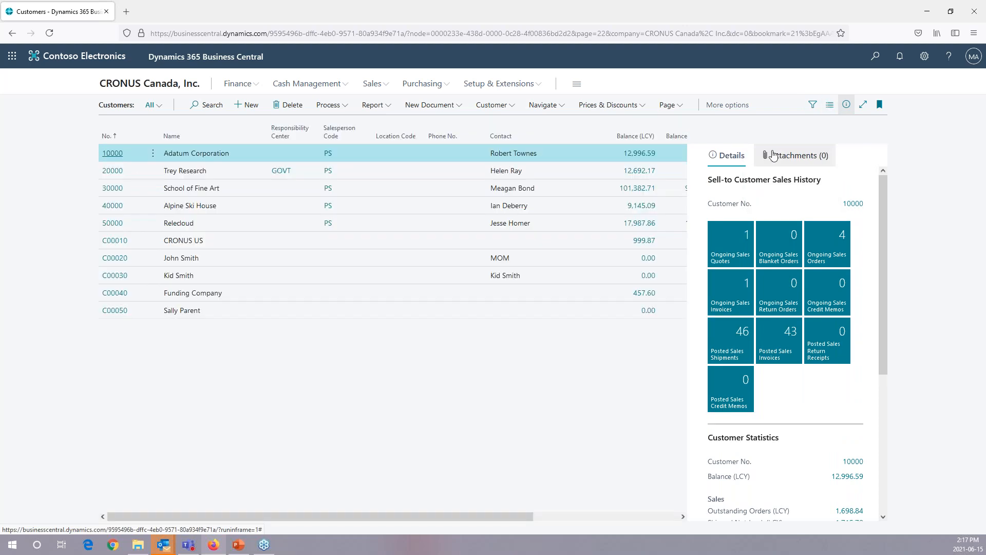
- Start personalizing the Customers page and bring up the fields that can be added to it
click(924, 56)
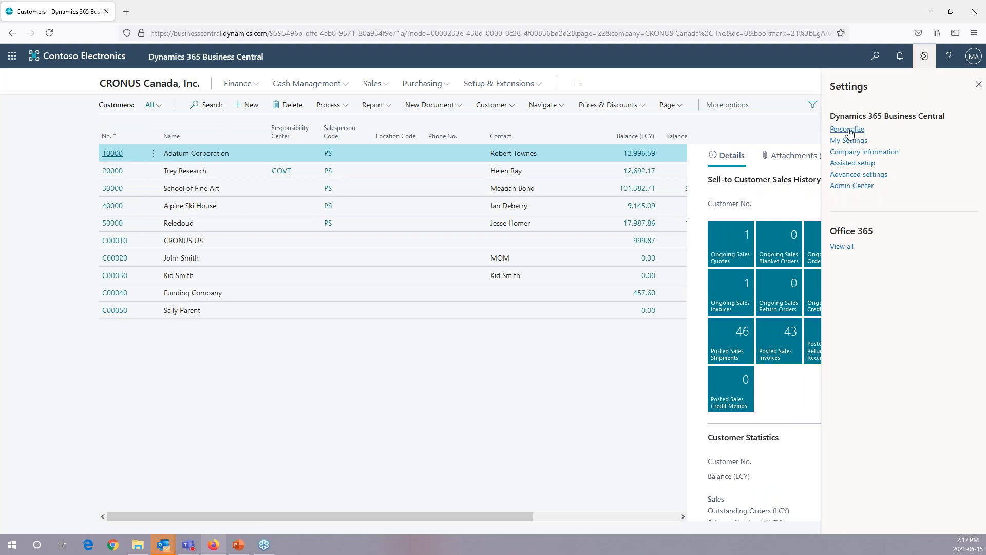
click(848, 130)
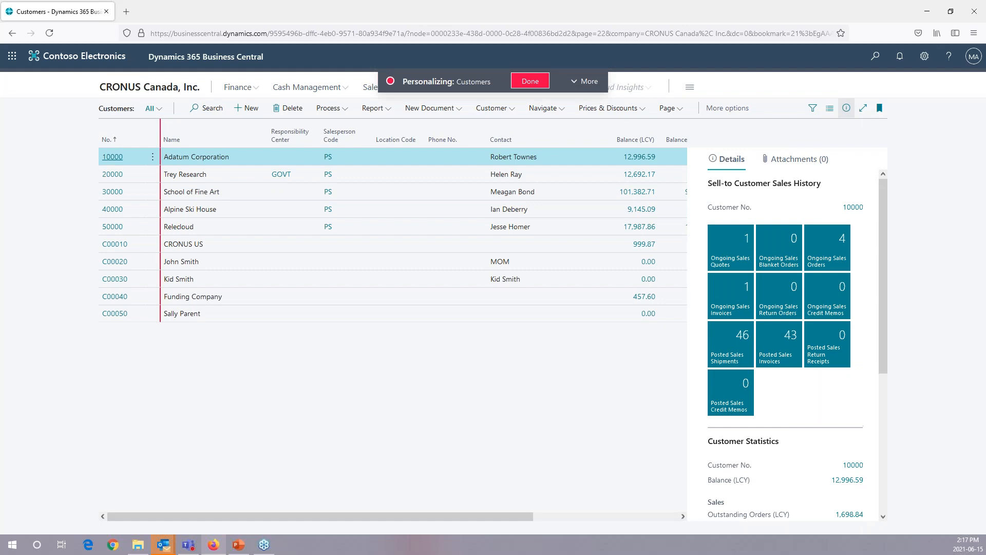
click(575, 82)
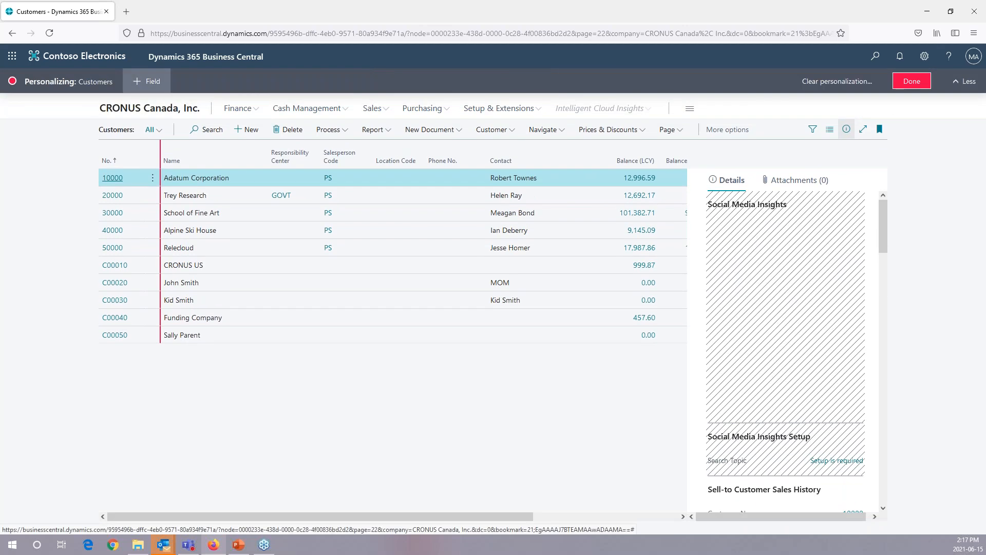
click(251, 164)
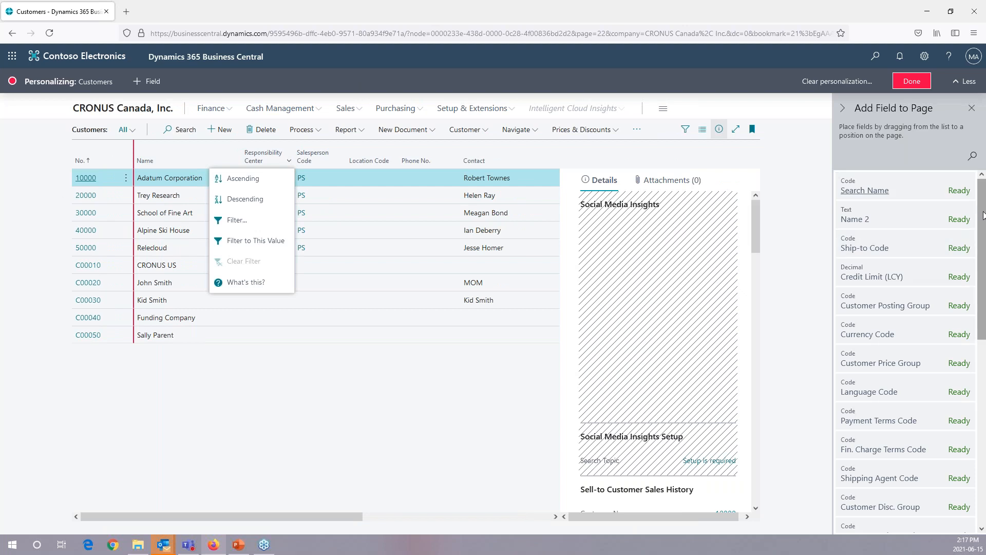
mouse_move(983, 214)
mouse_down()
mouse_move(985, 404)
mouse_move(985, 212)
mouse_up()
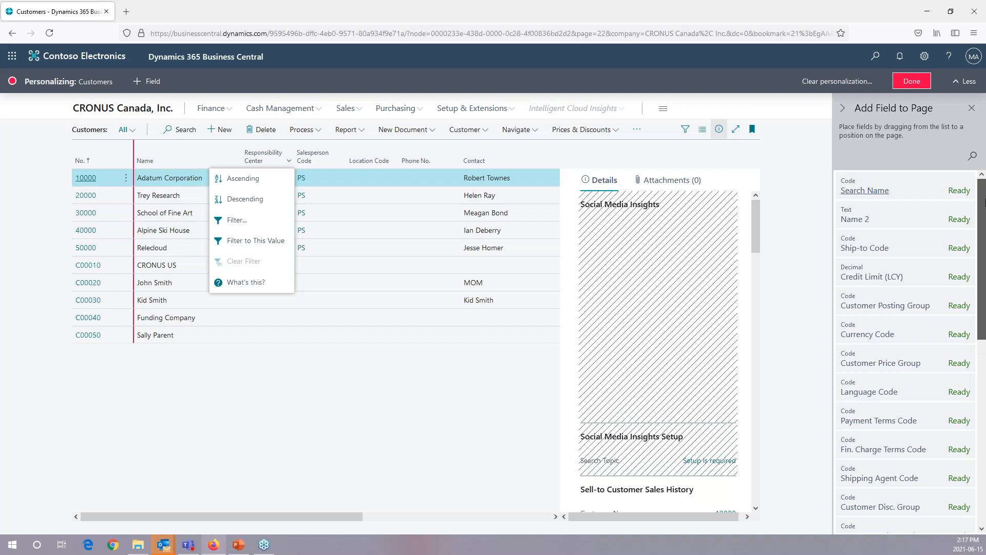
- Add the Currency Code field as a column before Name in the Customers list and finish personalizing
drag(904, 326, 455, 182)
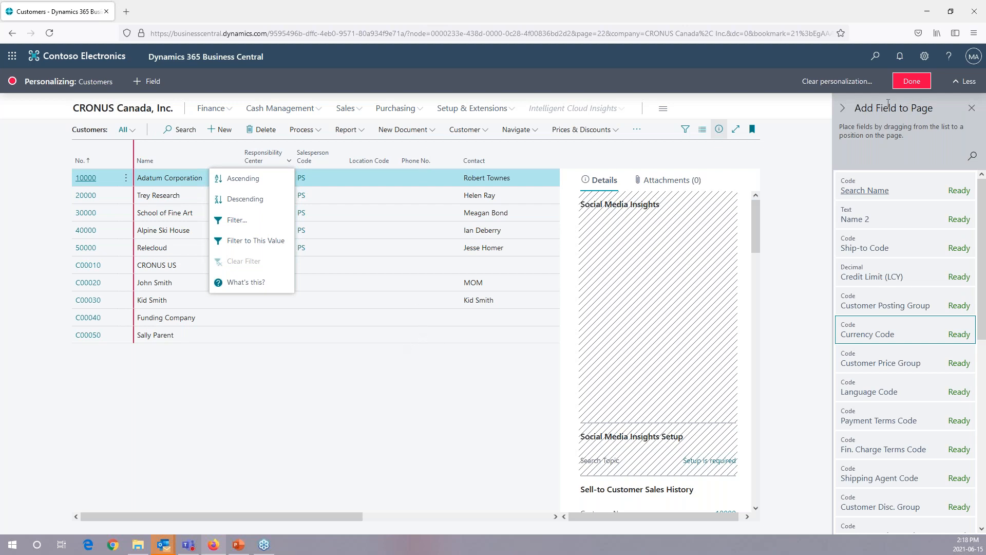
drag(930, 335, 197, 135)
click(134, 157)
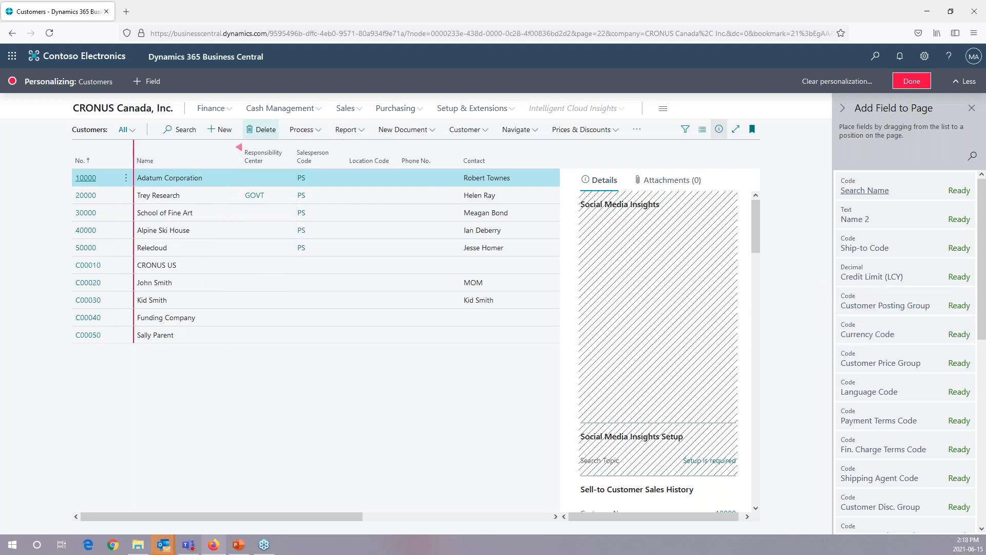
drag(872, 336, 131, 161)
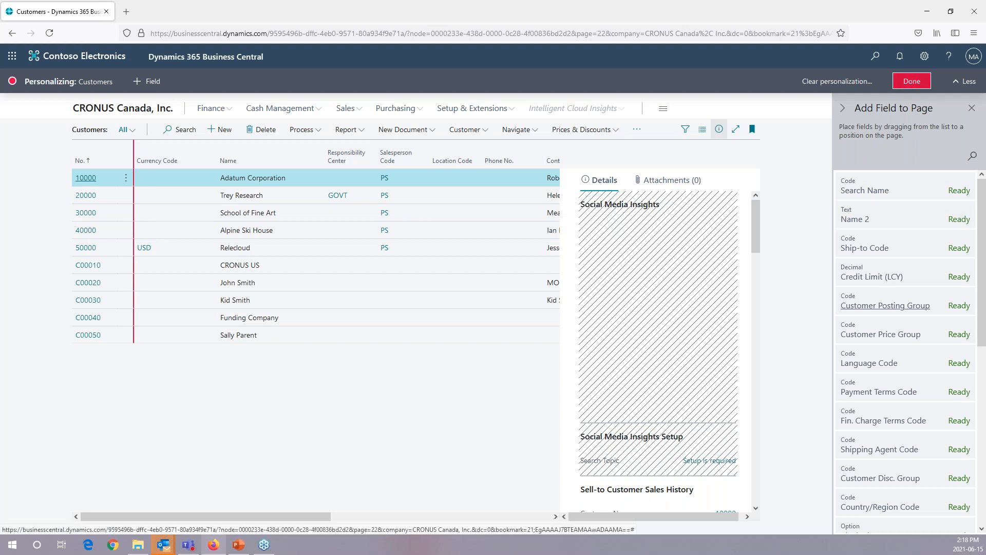
click(912, 81)
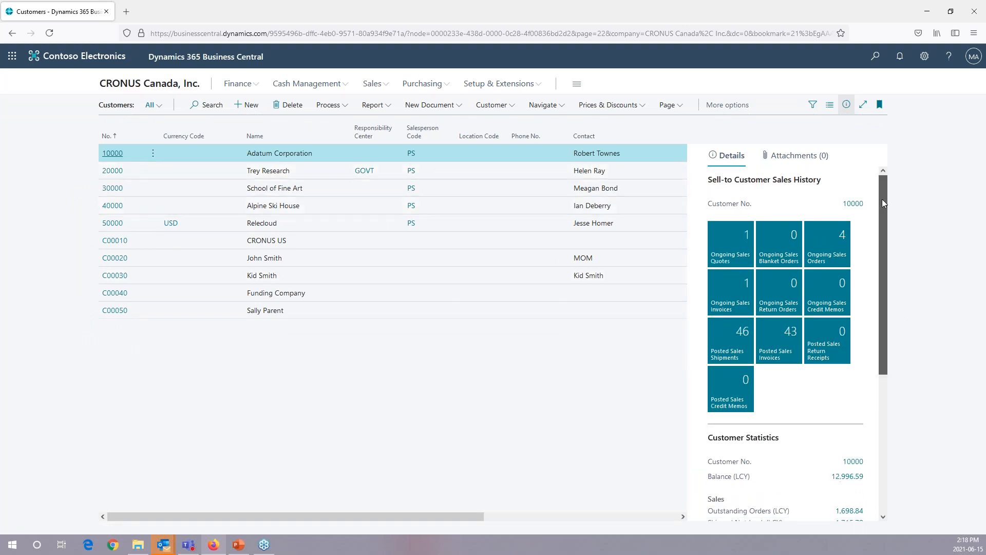
- Examine the sales history and statistics for Adatum Corporation, and review the report and customer actions available from the list
drag(884, 203, 886, 218)
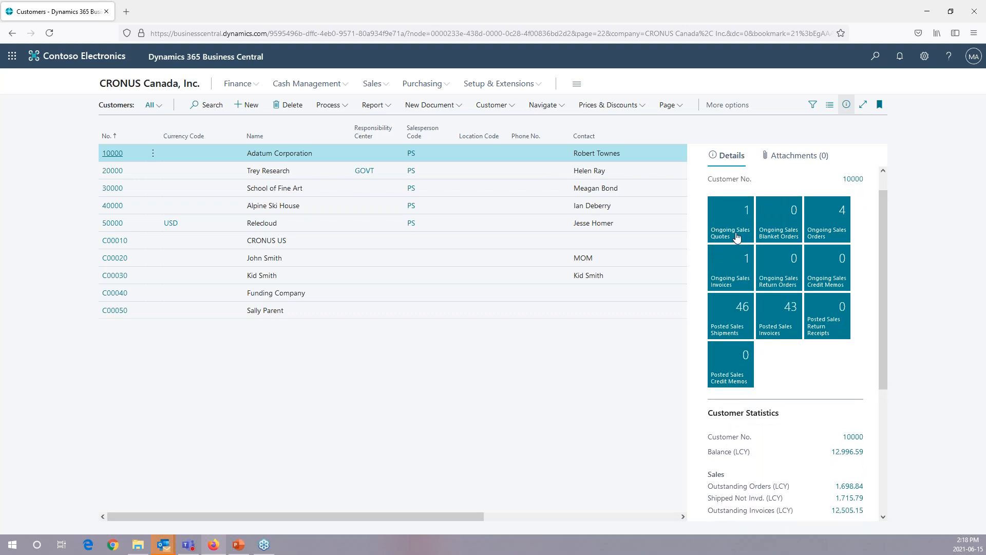
drag(882, 229, 899, 338)
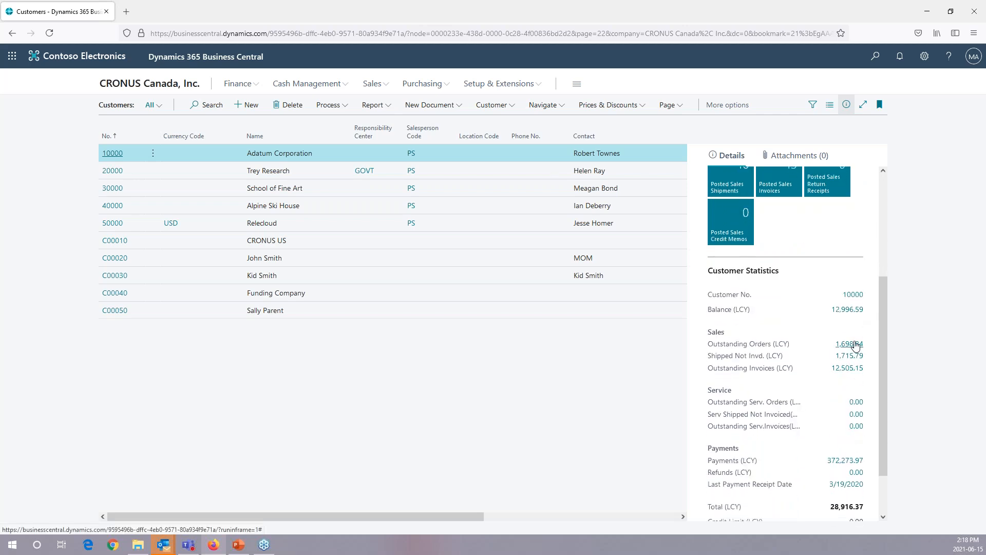
scroll(884, 332, up, 5)
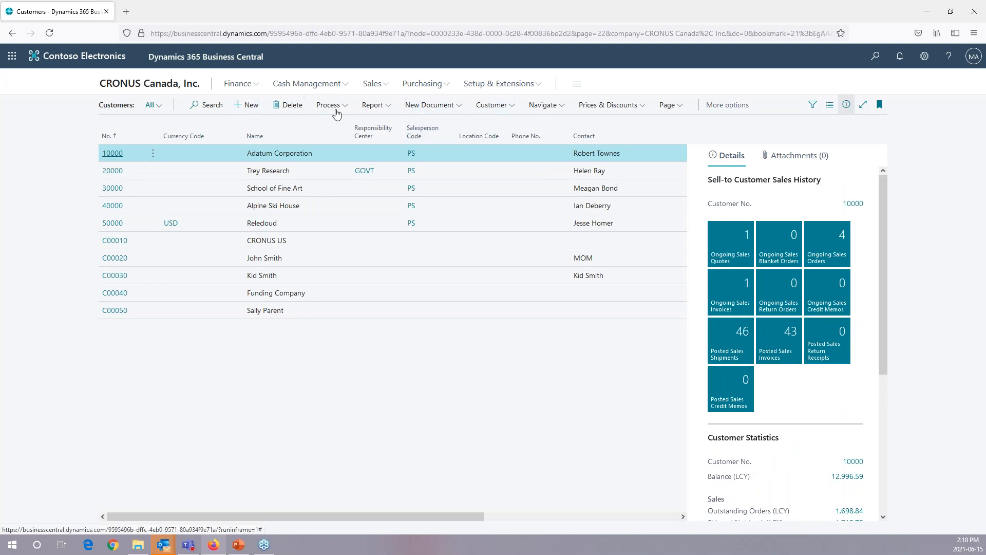
click(370, 108)
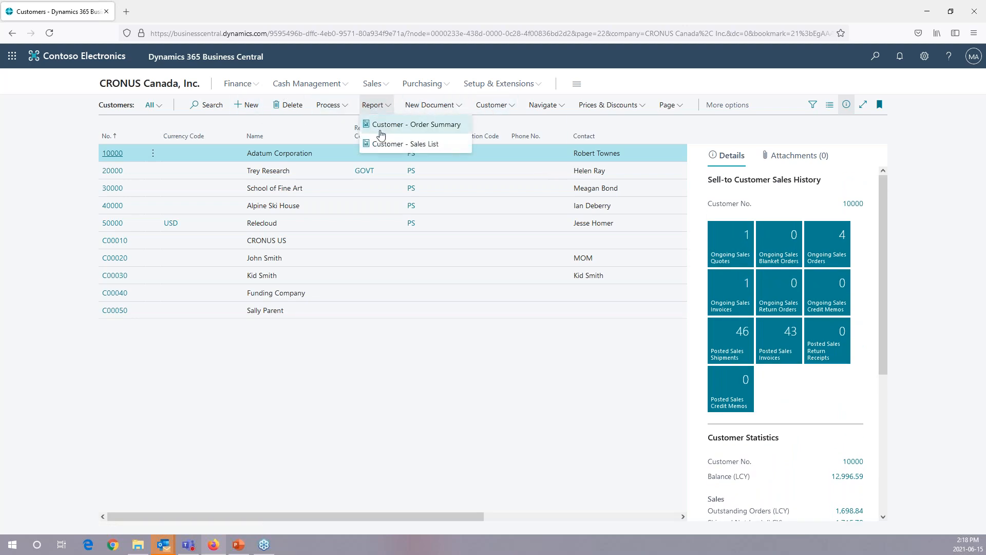
click(490, 104)
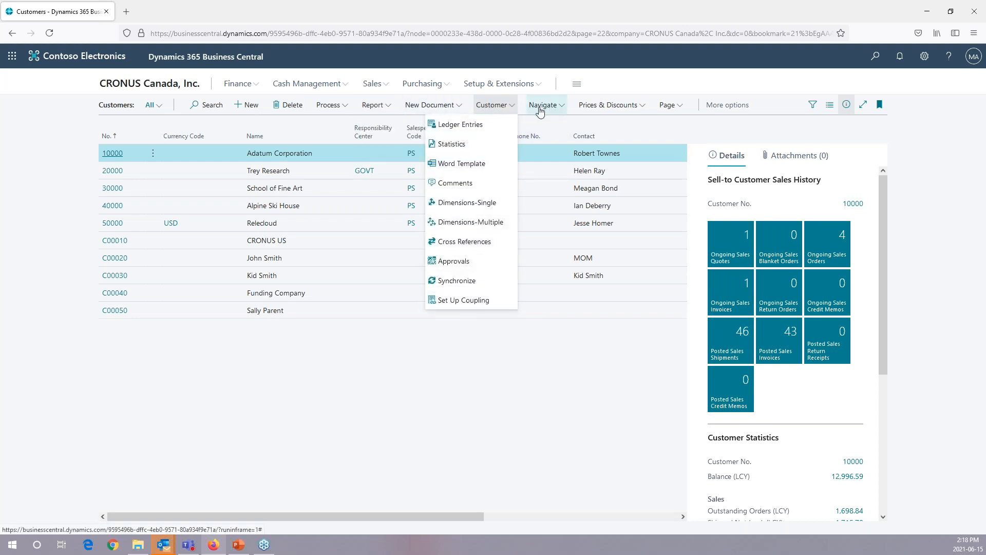
- Open the Adatum Corporation customer card and review its new document and customer-related actions
click(121, 156)
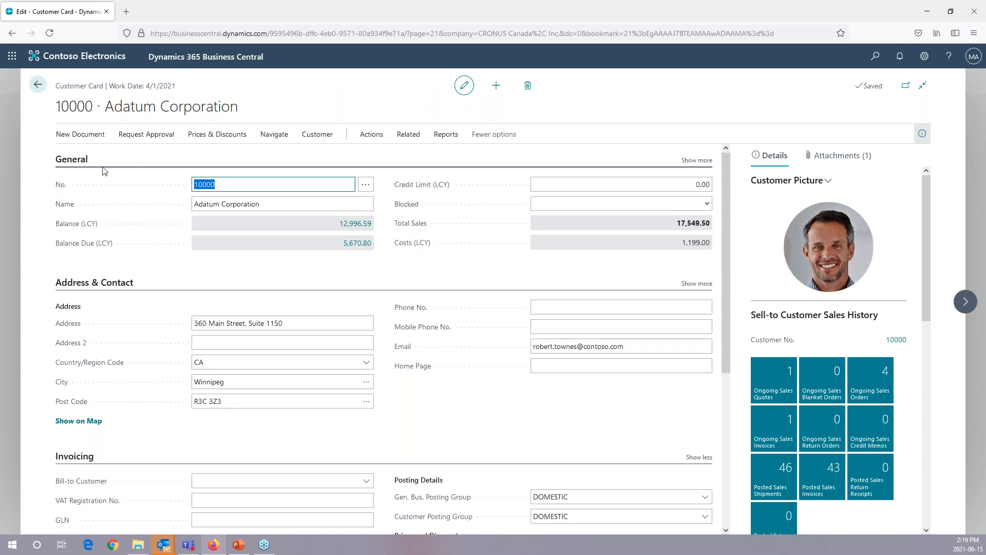
click(93, 139)
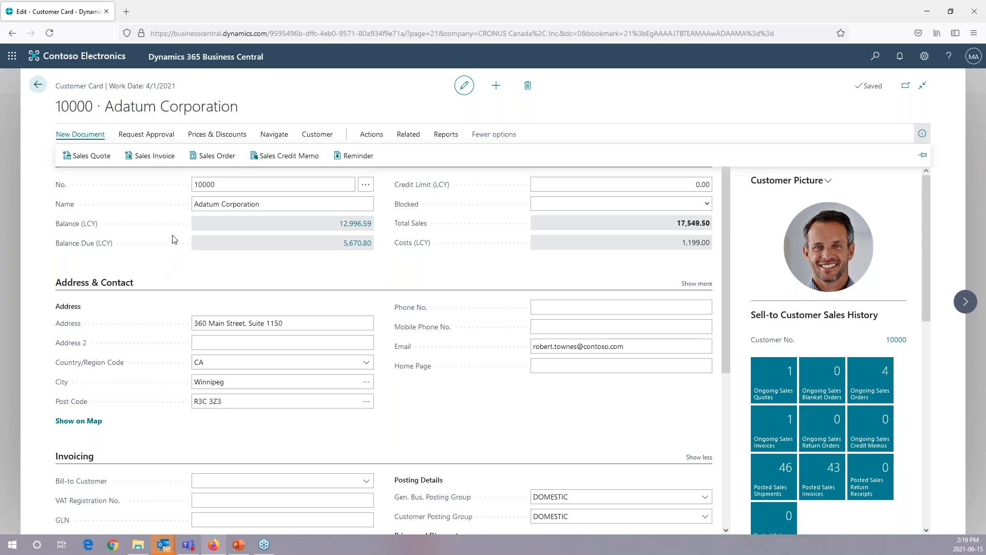
click(316, 134)
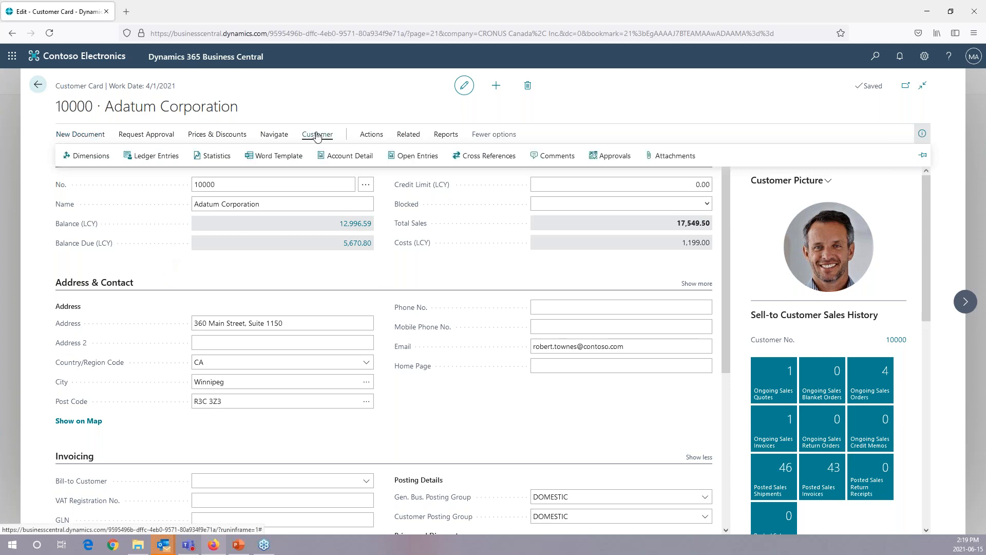
- View Adatum Corporation's ledger entries, and return to the customer card to review its navigation actions
click(166, 158)
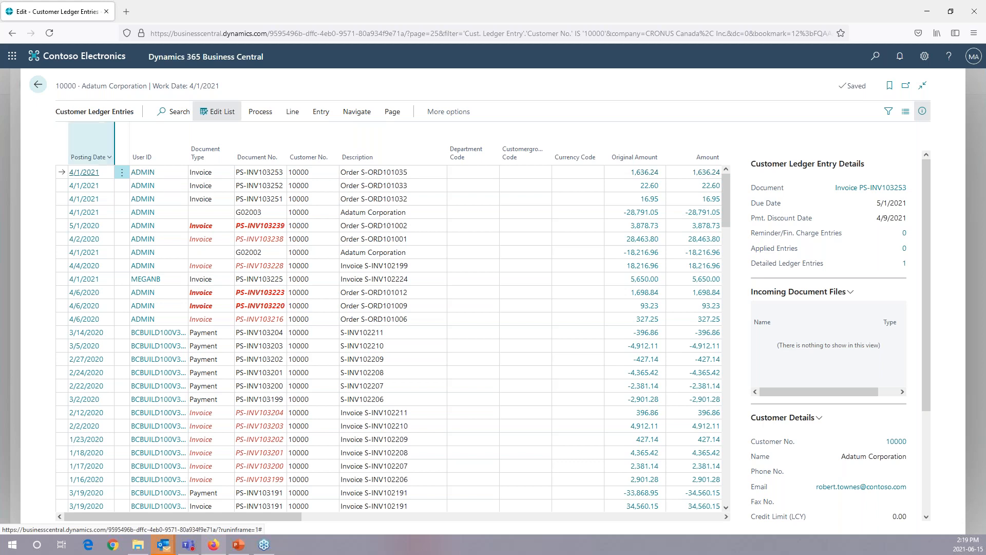
click(38, 85)
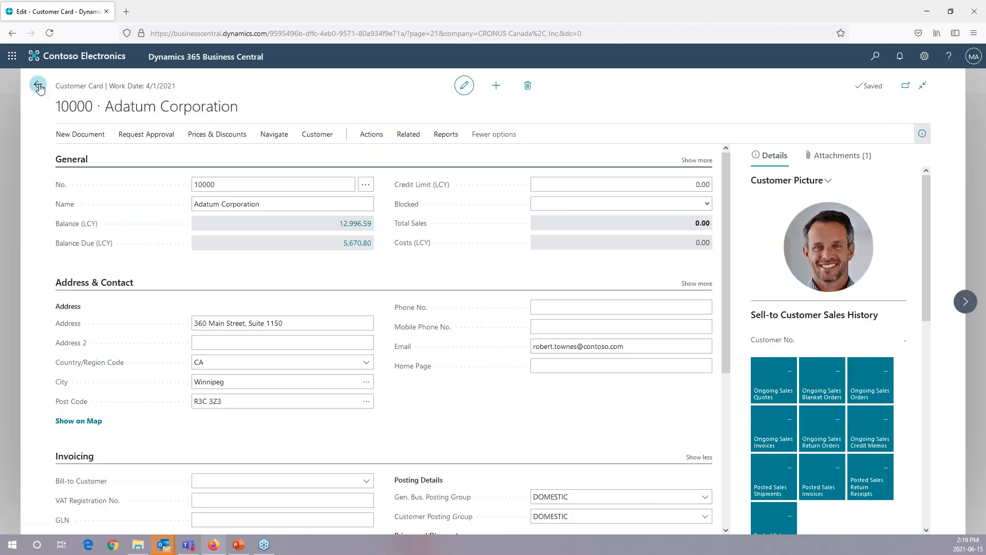
click(265, 138)
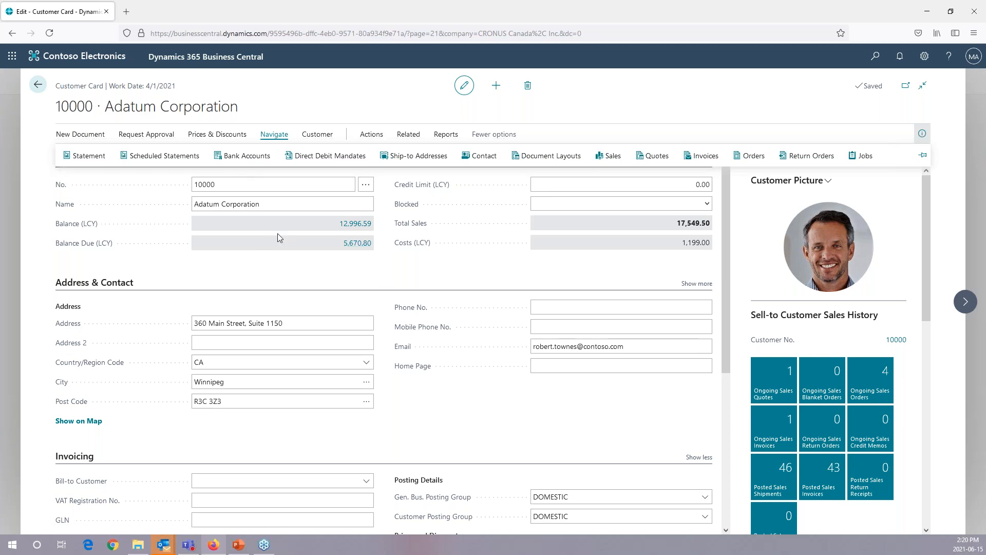
- Leave the Adatum Corporation customer card, return to the home page and open the Items list
click(35, 91)
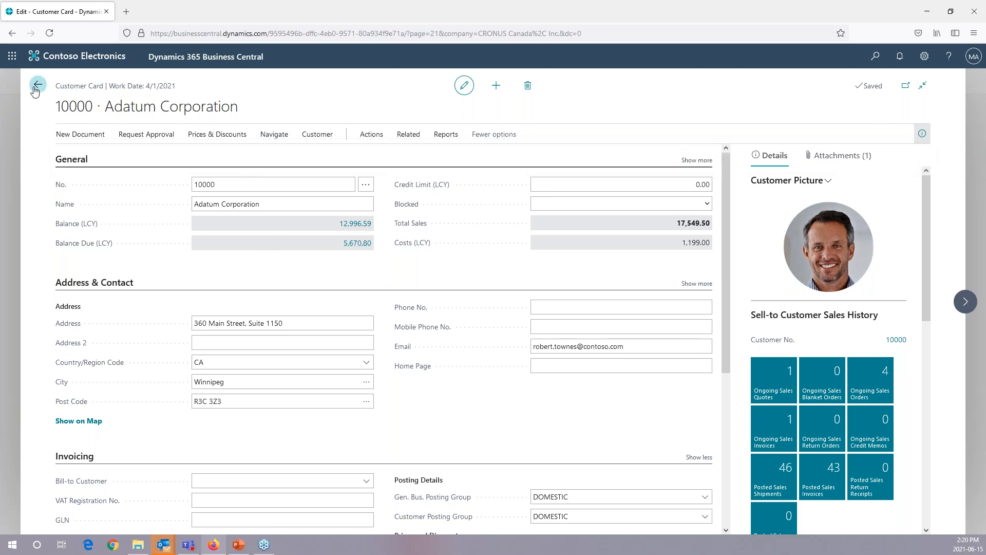
click(35, 91)
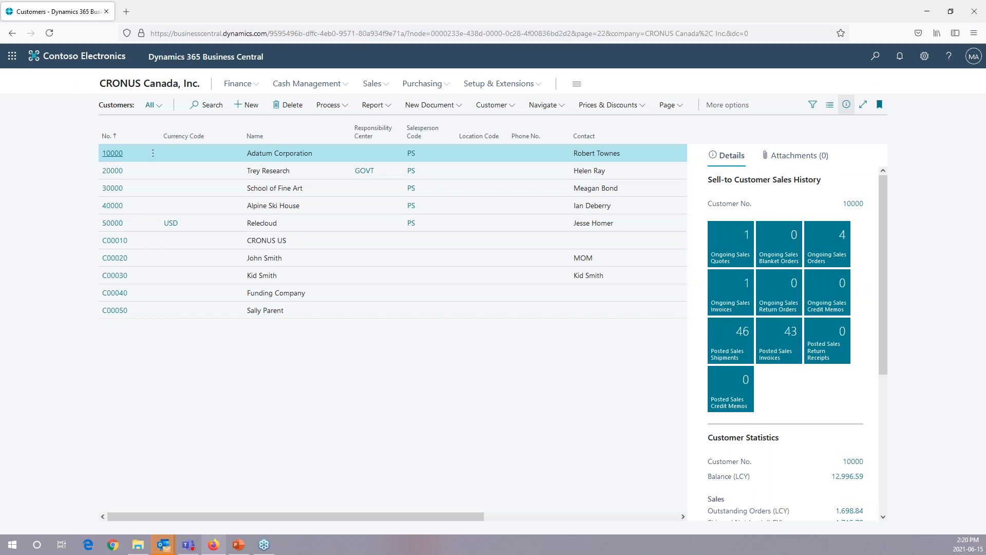
click(160, 86)
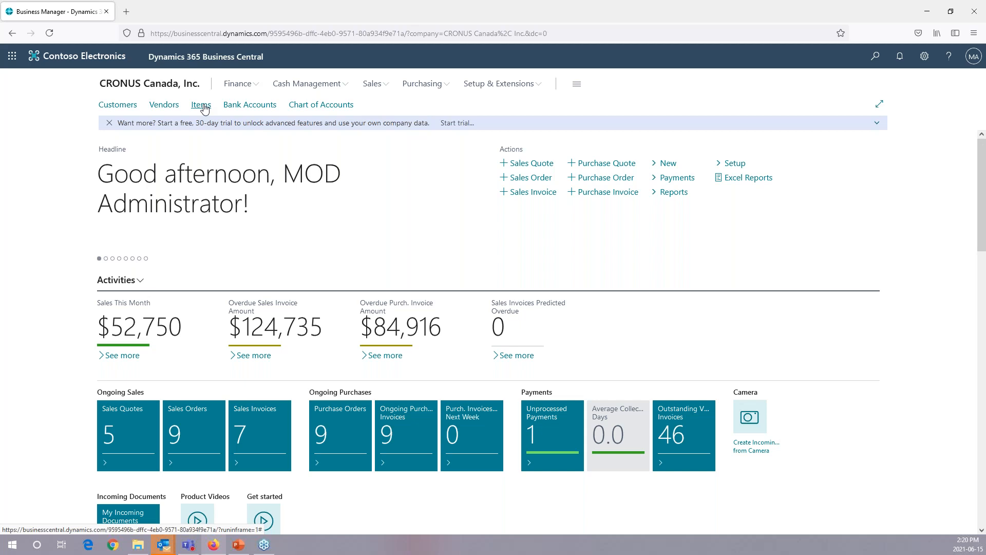
click(201, 105)
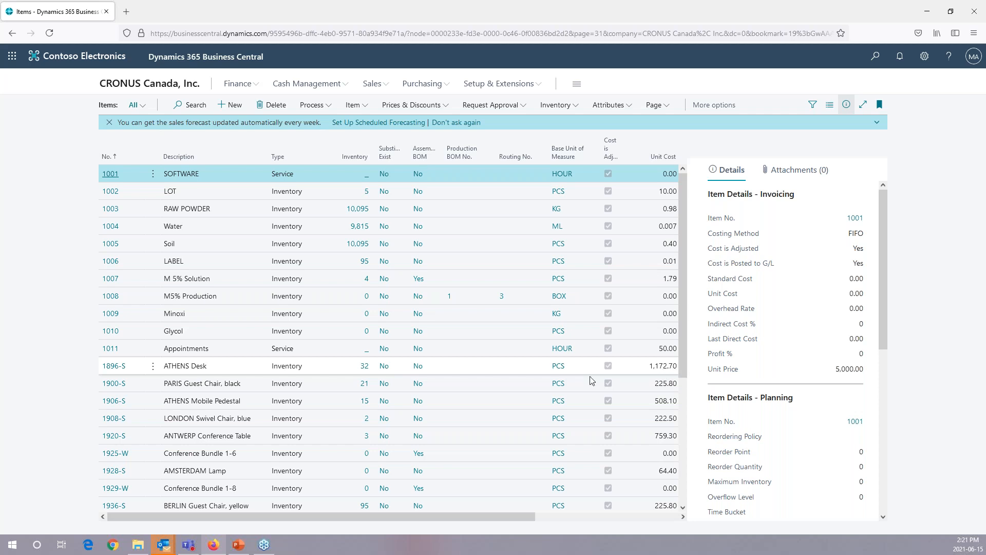
- Open the item card of 1896-S ATHENS Desk, review its inventory and costing sections, and expand all Prices & Sales fields
click(110, 369)
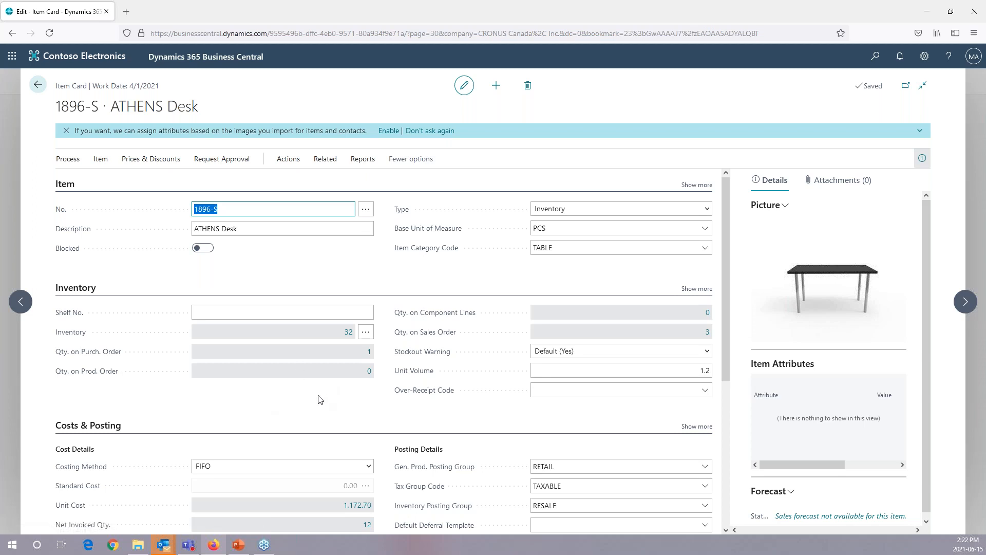
scroll(319, 399, down, 2)
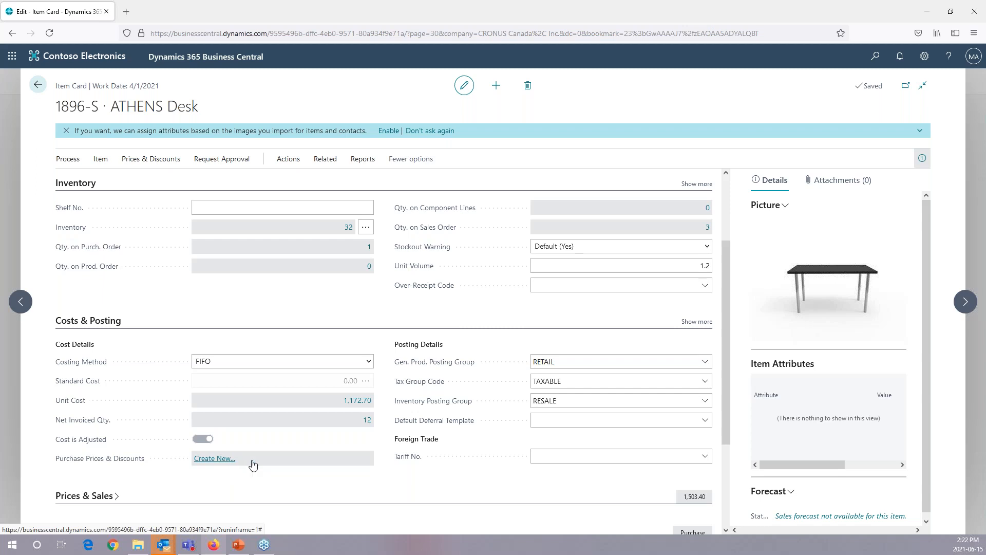
scroll(253, 465, down, 3)
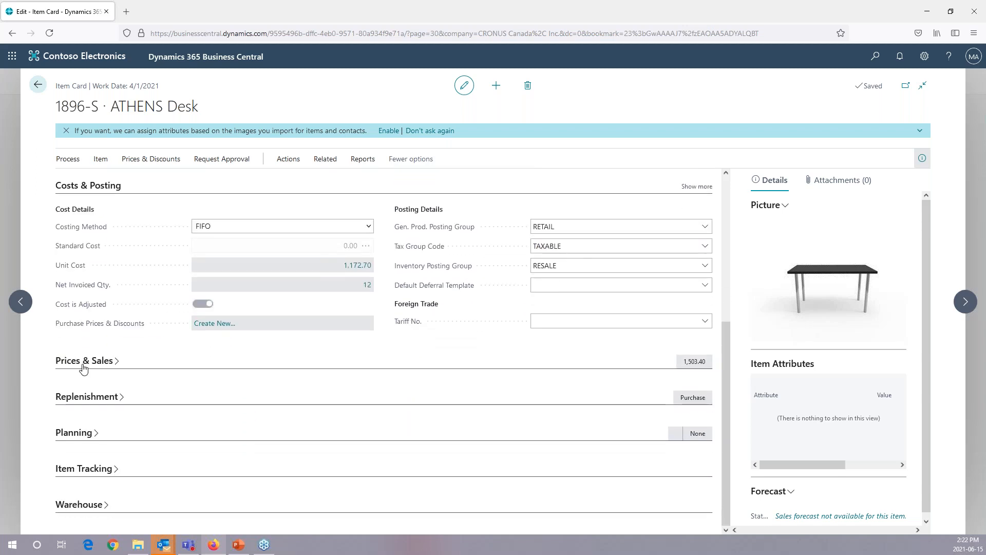
click(83, 364)
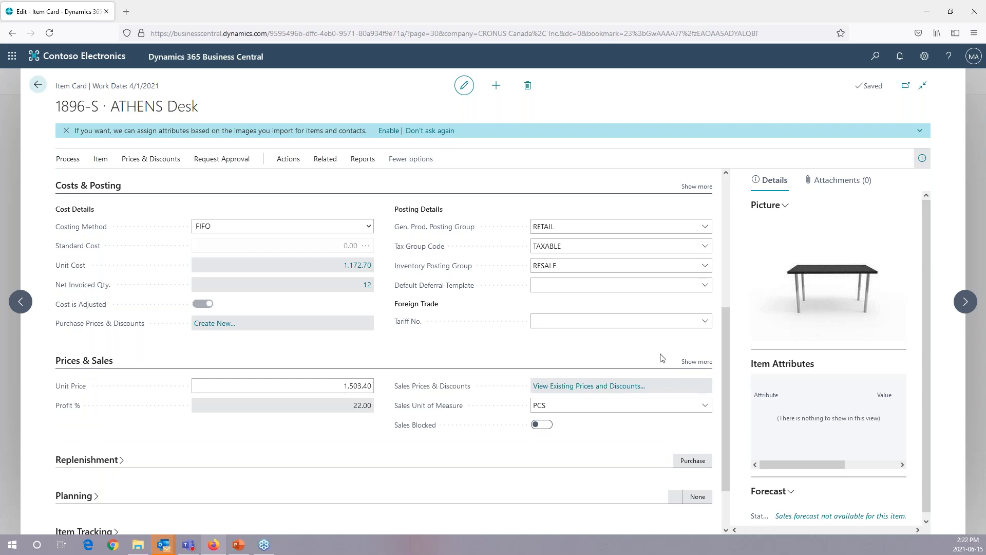
click(689, 364)
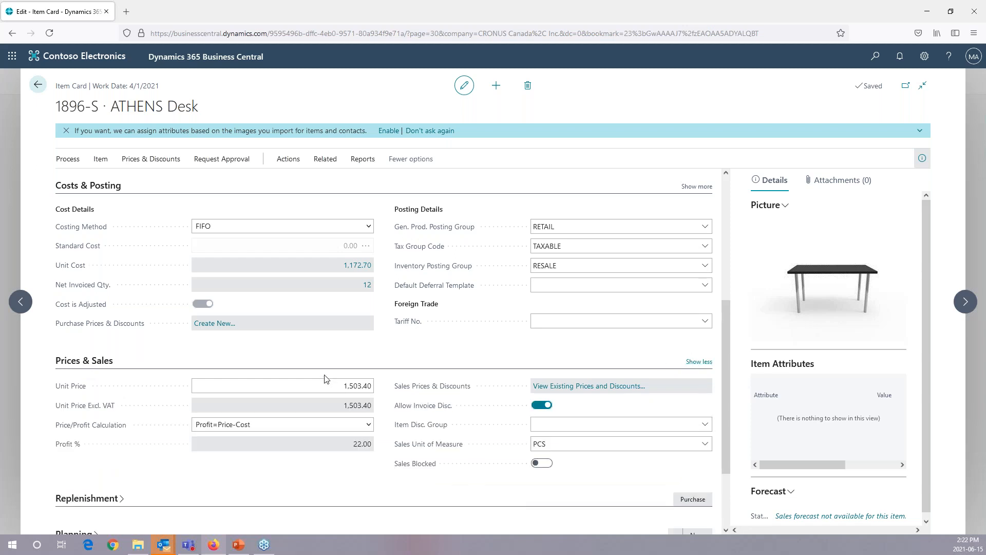
- Check the ATHENS Desk's unit price and view its existing sales prices and discounts
click(352, 385)
drag(353, 386, 389, 385)
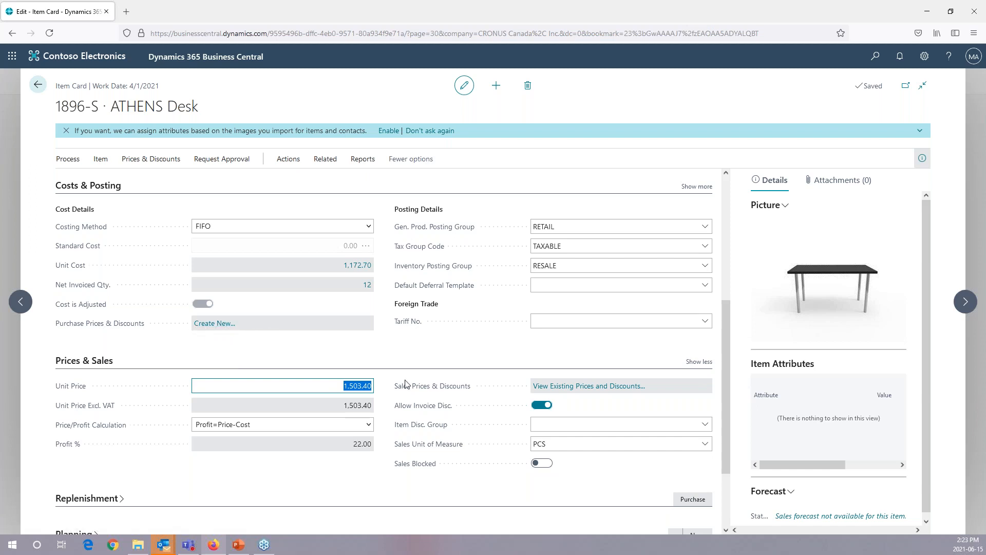
click(574, 386)
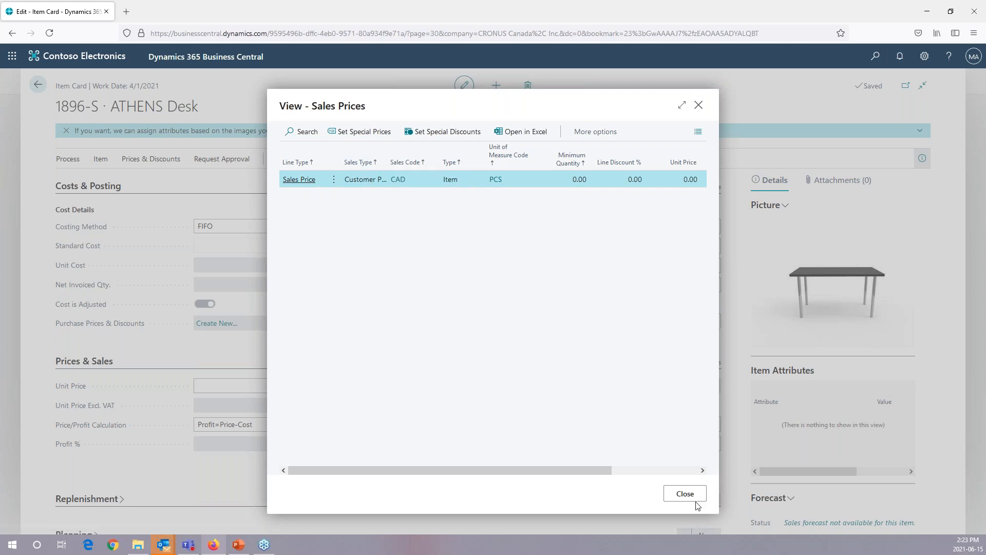
click(239, 208)
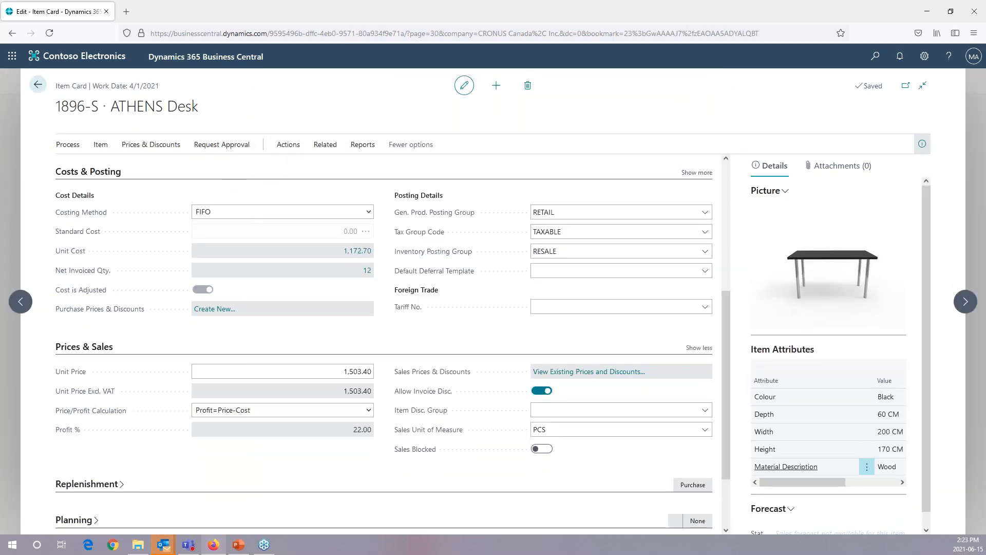
- Open the ATHENS Desk's Sales Prices and add a line with sales type Customer for Trey Research
click(151, 159)
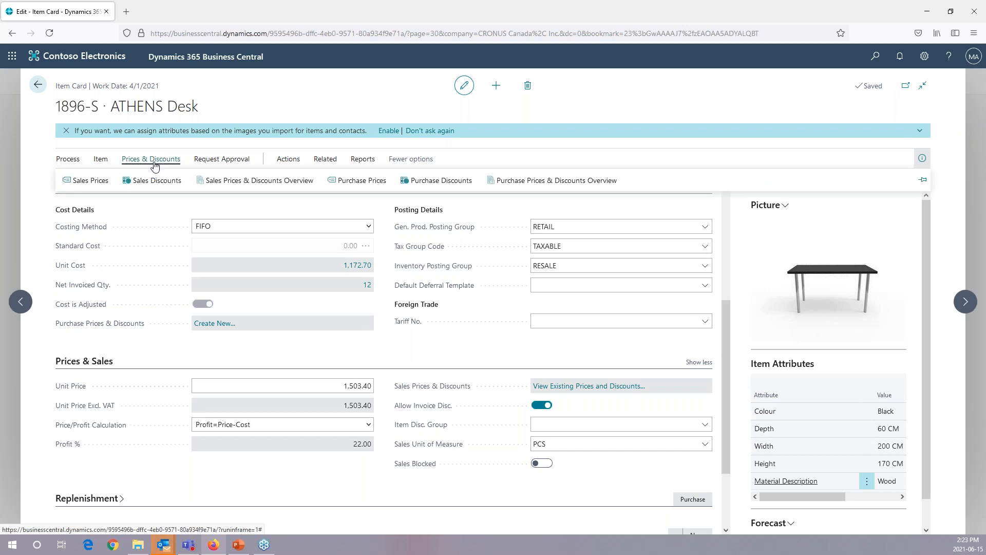
click(88, 181)
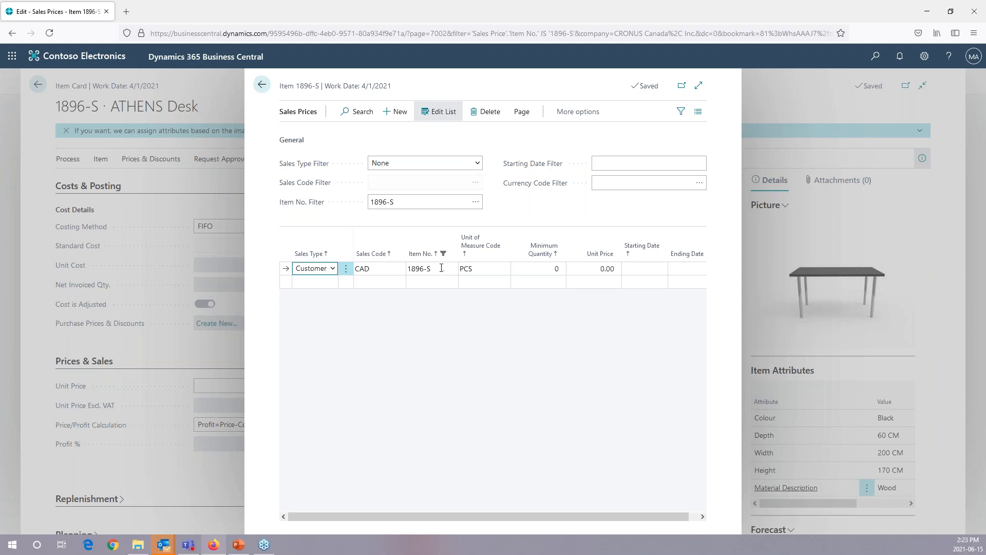
click(596, 271)
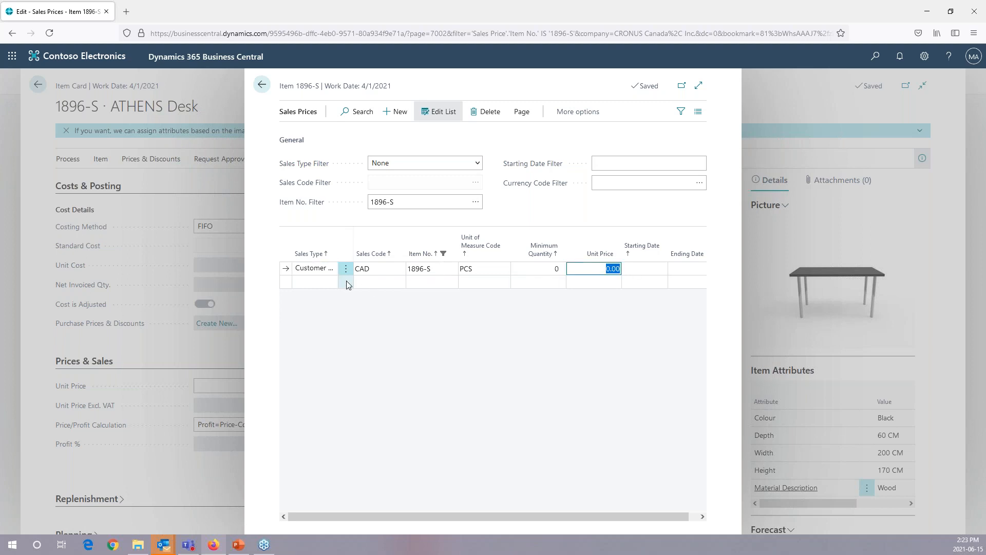
click(322, 282)
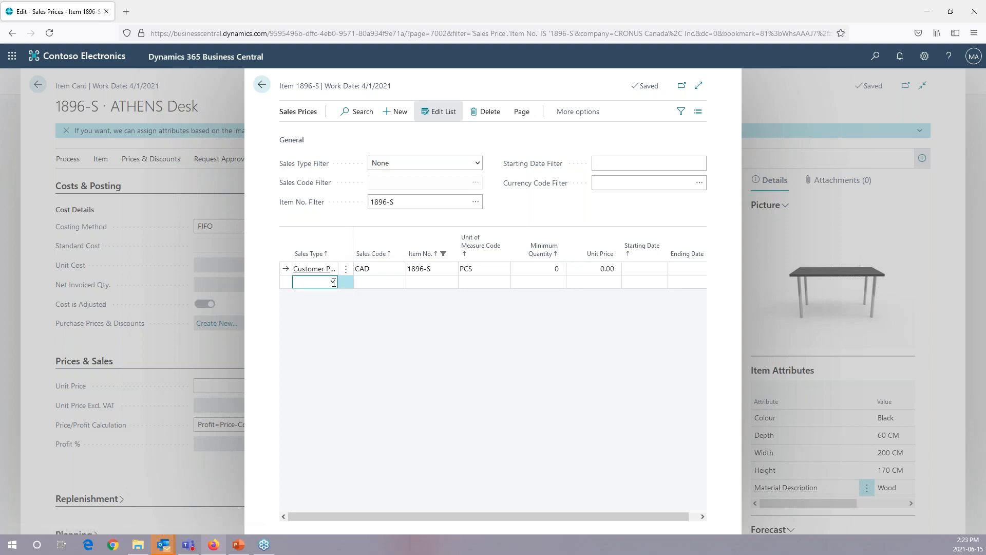
click(328, 282)
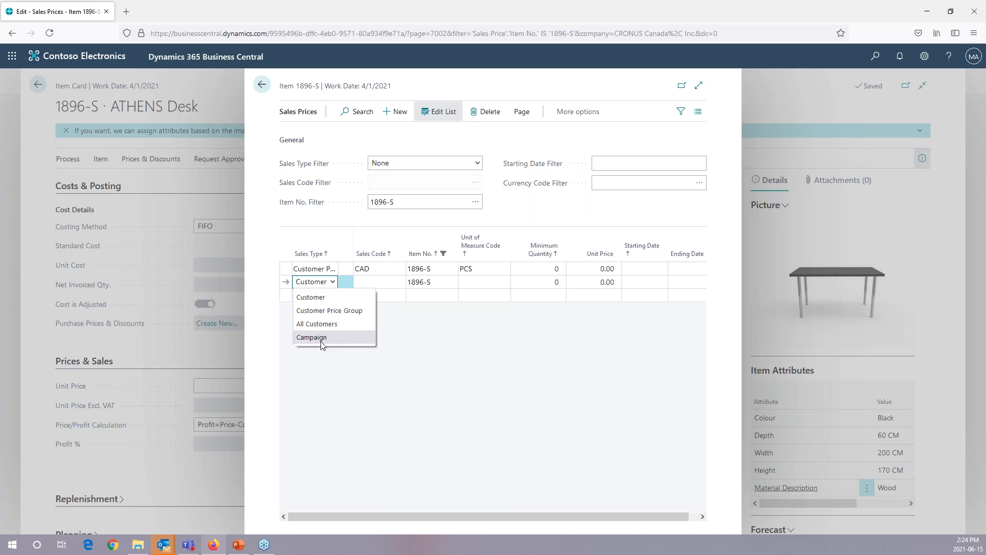
click(326, 301)
click(377, 283)
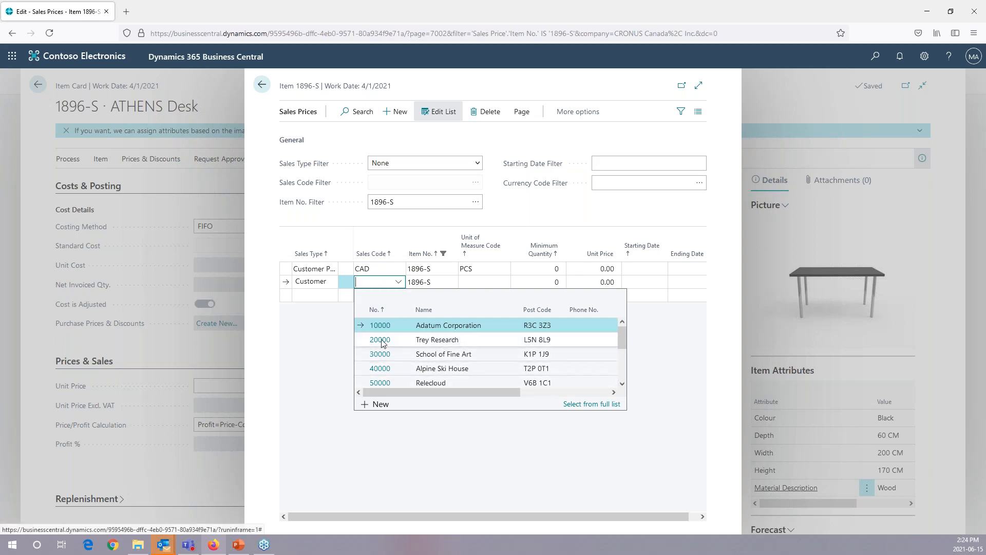
click(380, 340)
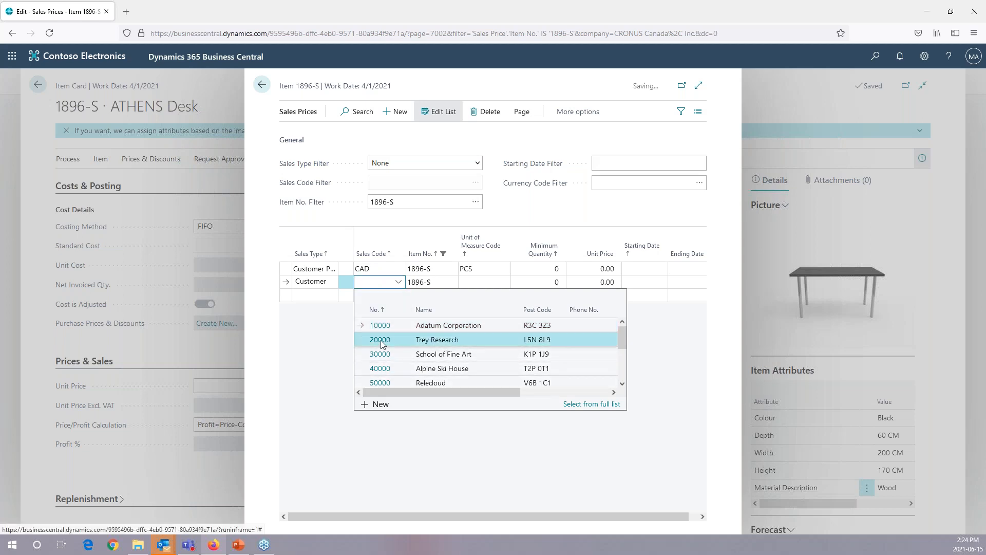
- Set the Trey Research price line to unit of measure PCS and unit price 1000, and return to the item card
click(480, 281)
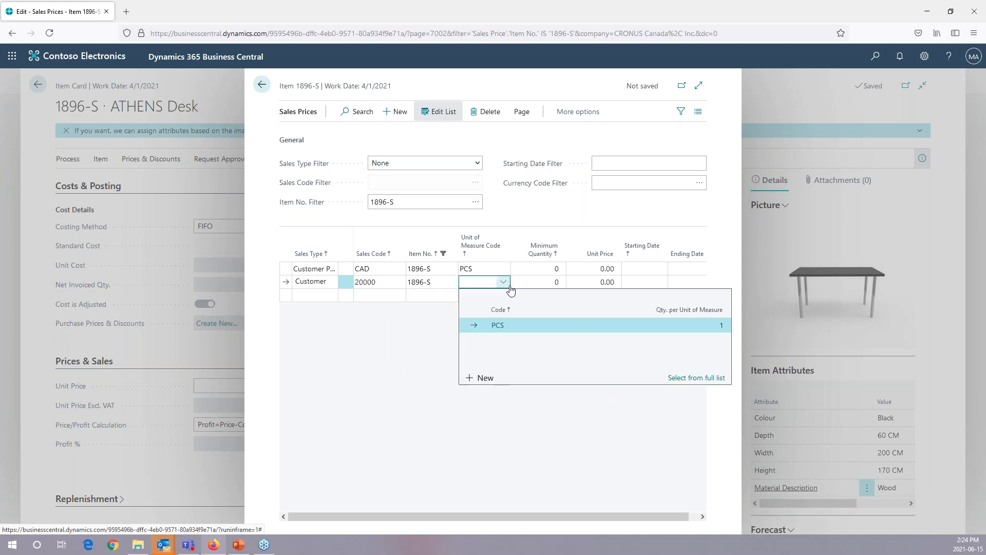
click(498, 325)
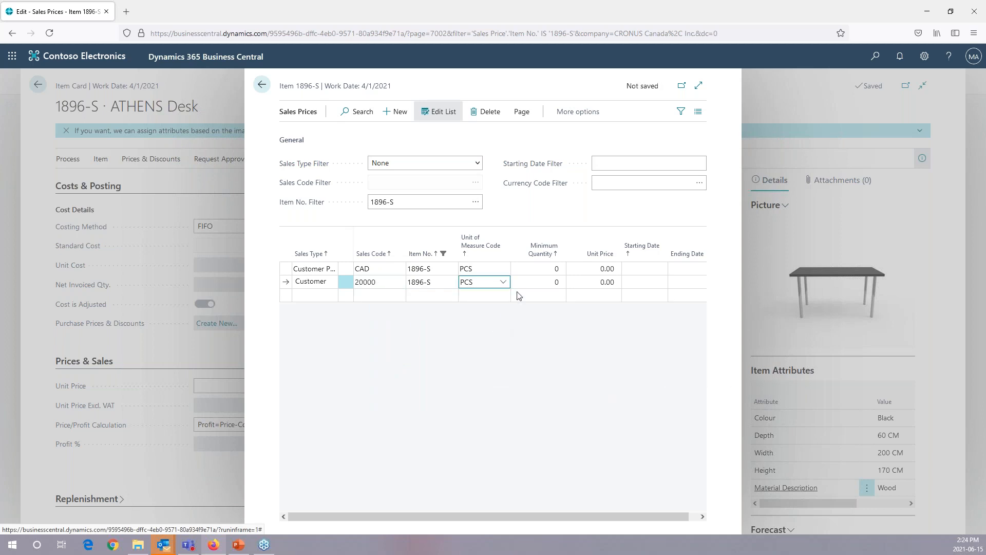
click(539, 281)
click(586, 282)
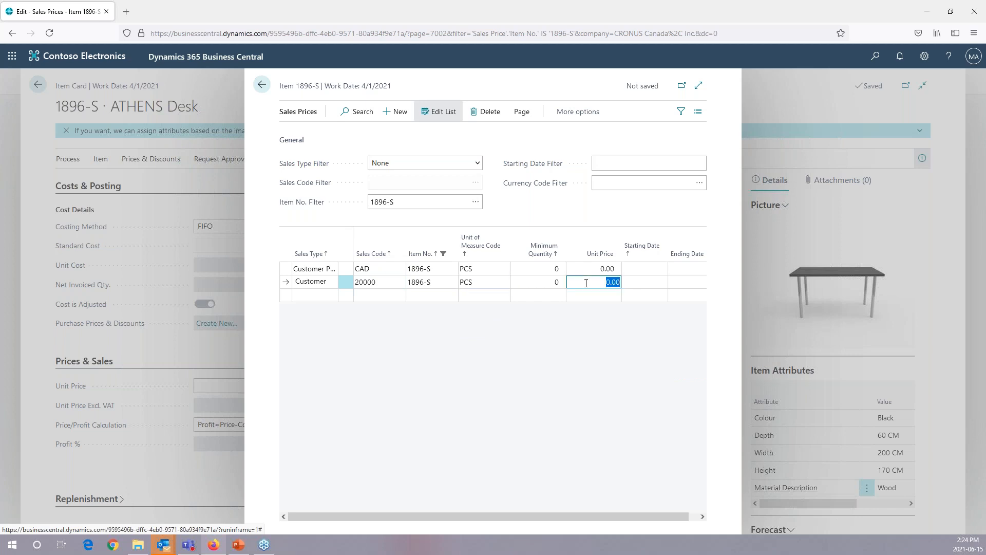
text(1000)
key(Tab)
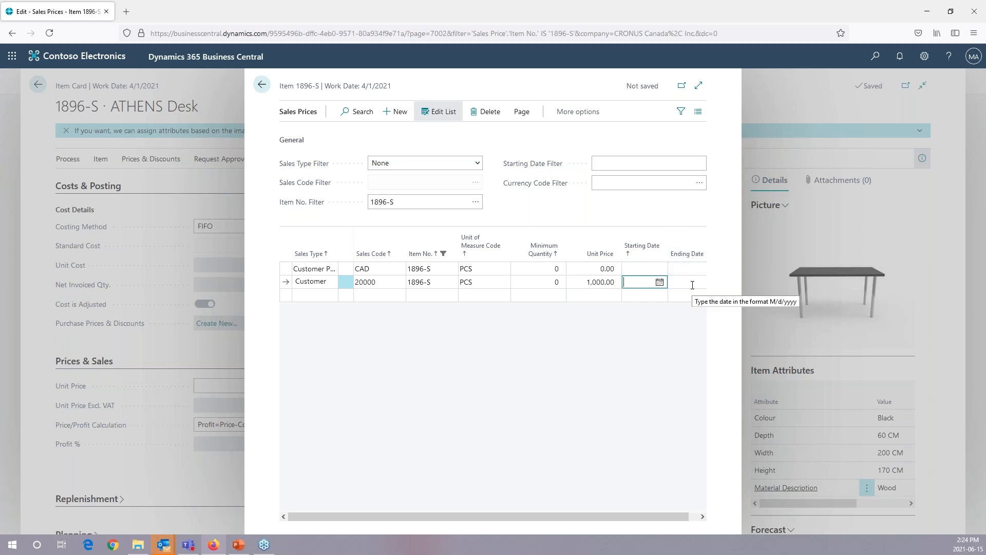
click(263, 85)
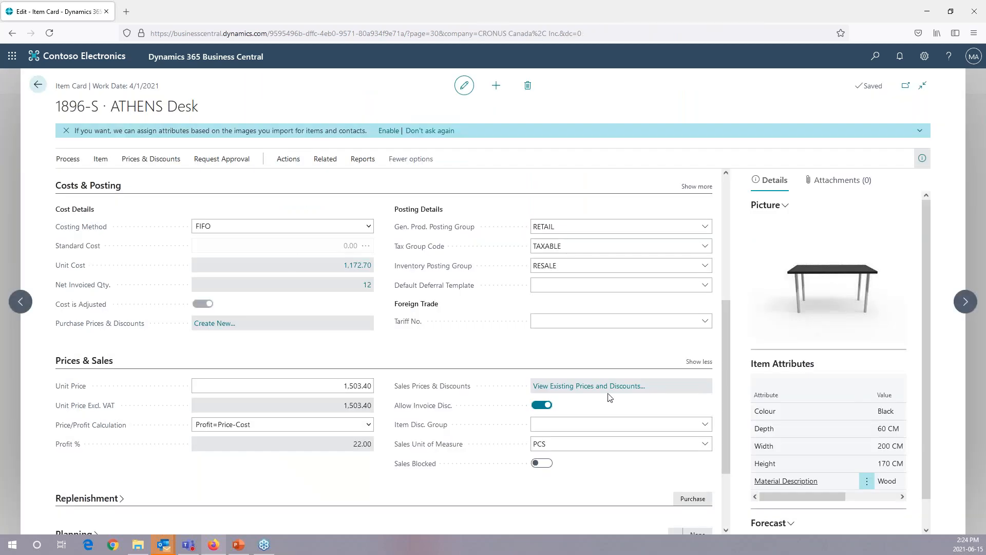
- Expand the Replenishment section of the ATHENS Desk card and review its replenishment system options and assigned vendor
scroll(610, 397, down, 1)
scroll(610, 398, down, 1)
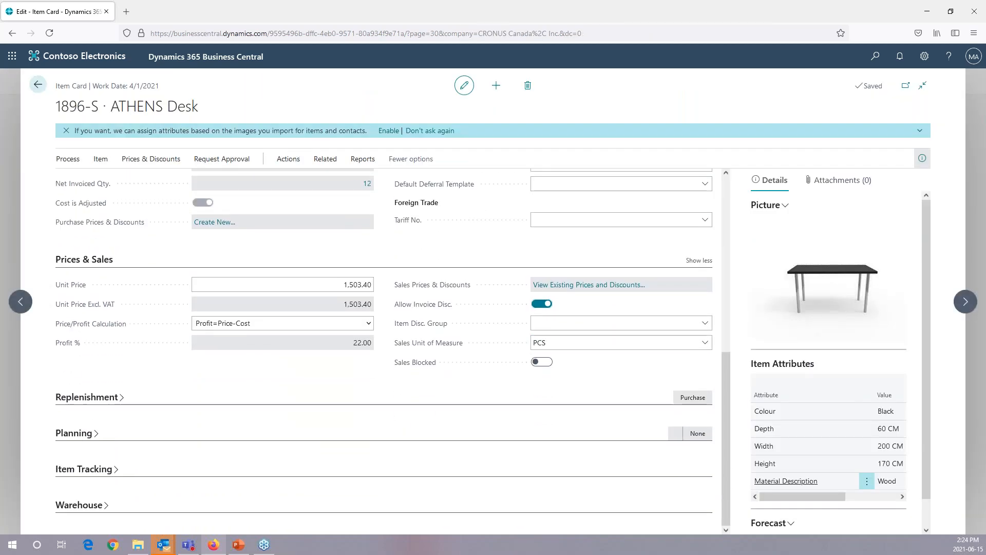
click(121, 399)
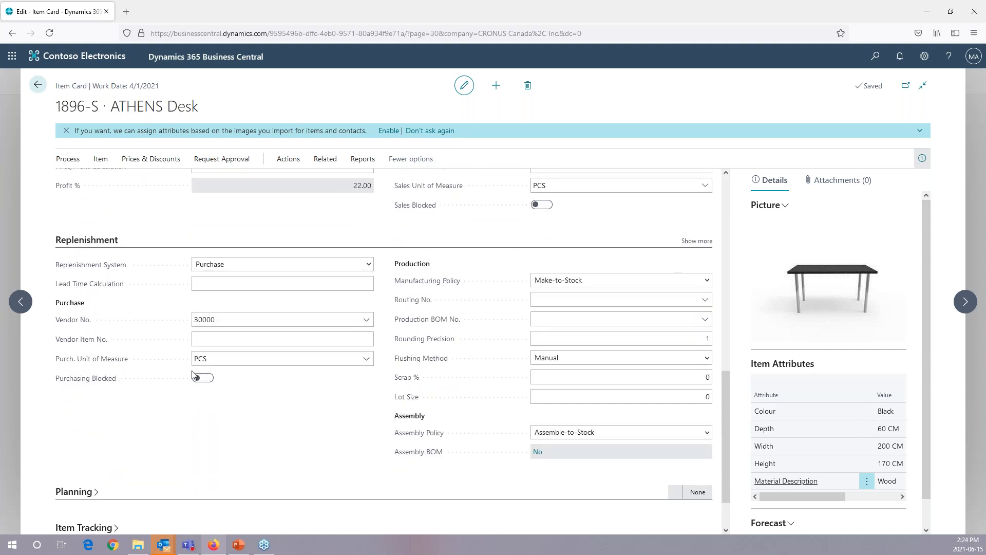
click(210, 320)
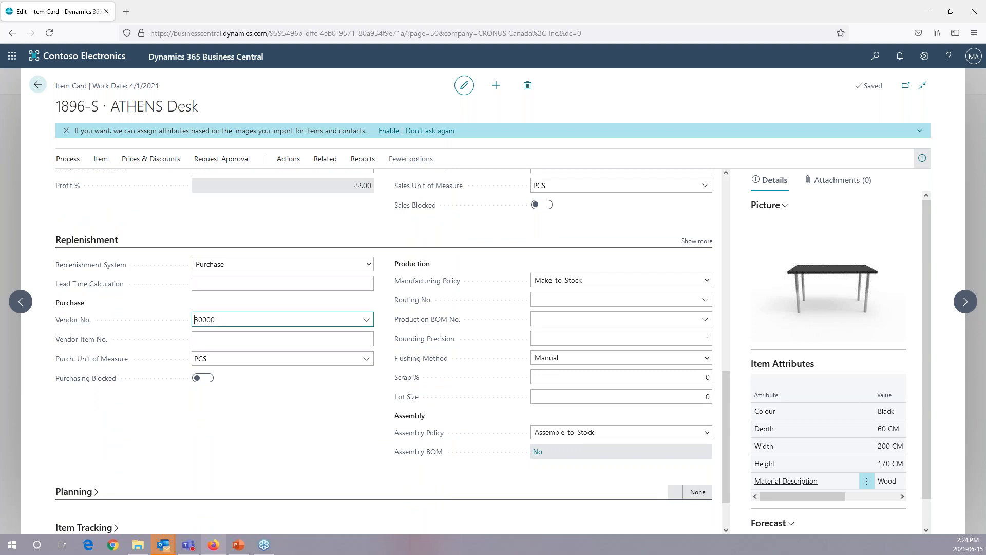
click(370, 265)
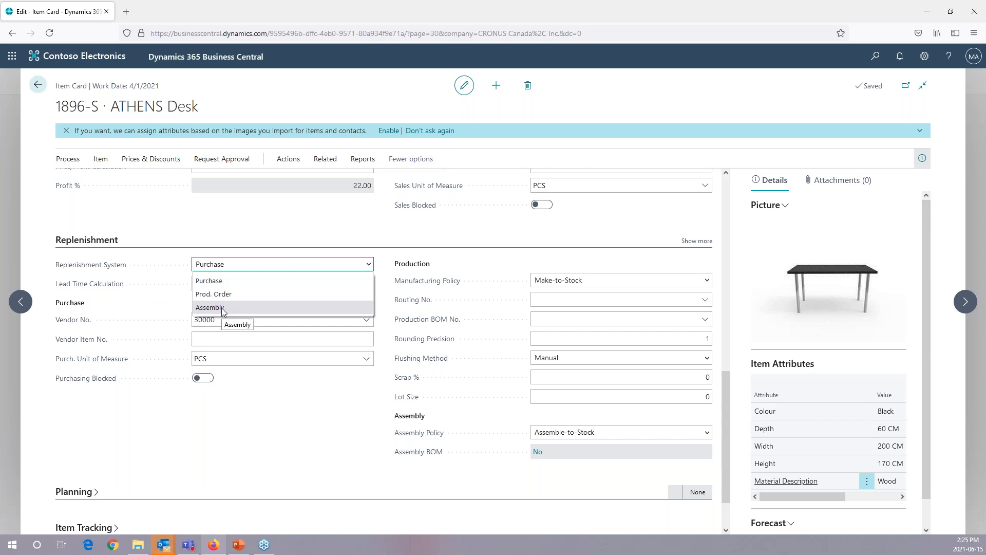
click(227, 280)
click(226, 290)
click(229, 319)
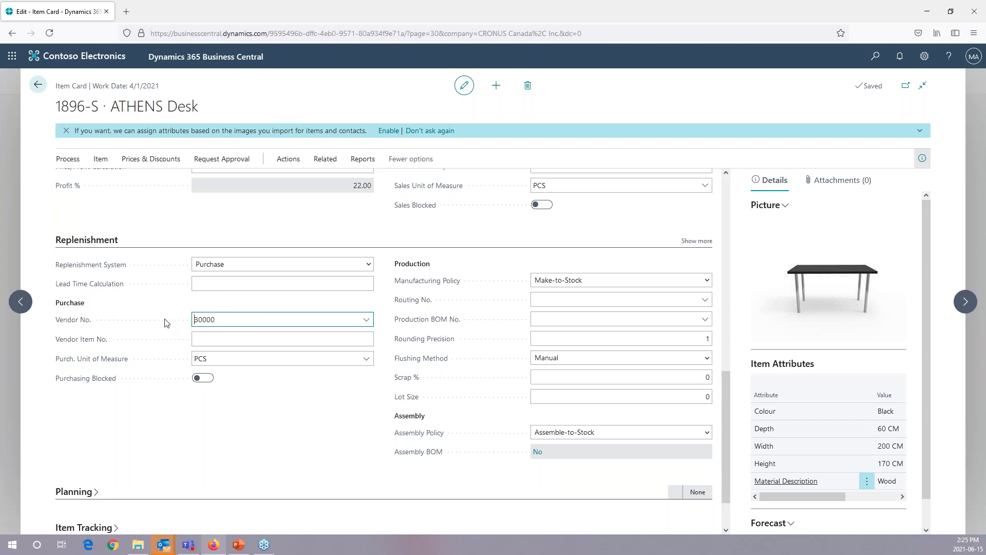
drag(214, 319, 187, 314)
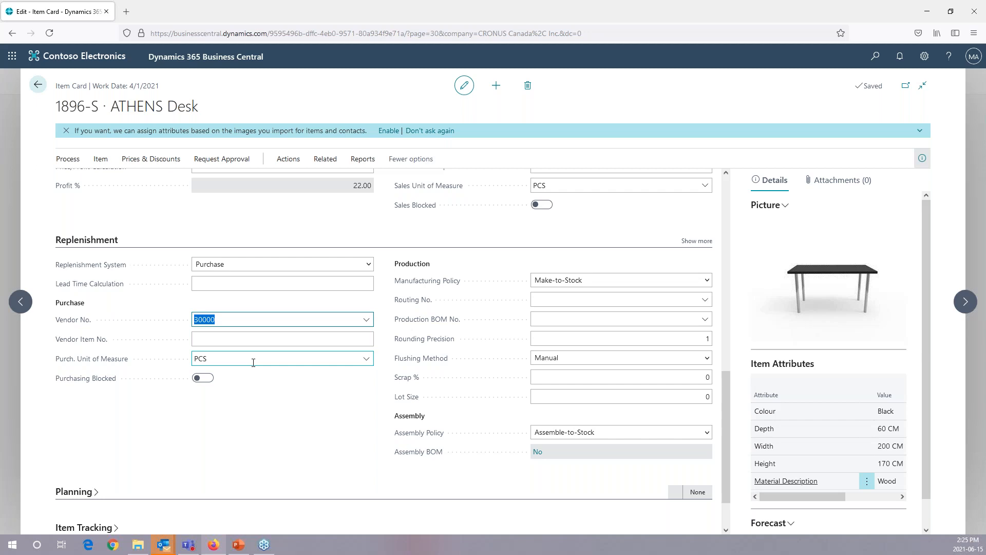
- Expand the Item Tracking section of the ATHENS Desk card and examine its tracking, serial and lot number fields
scroll(250, 369, down, 1)
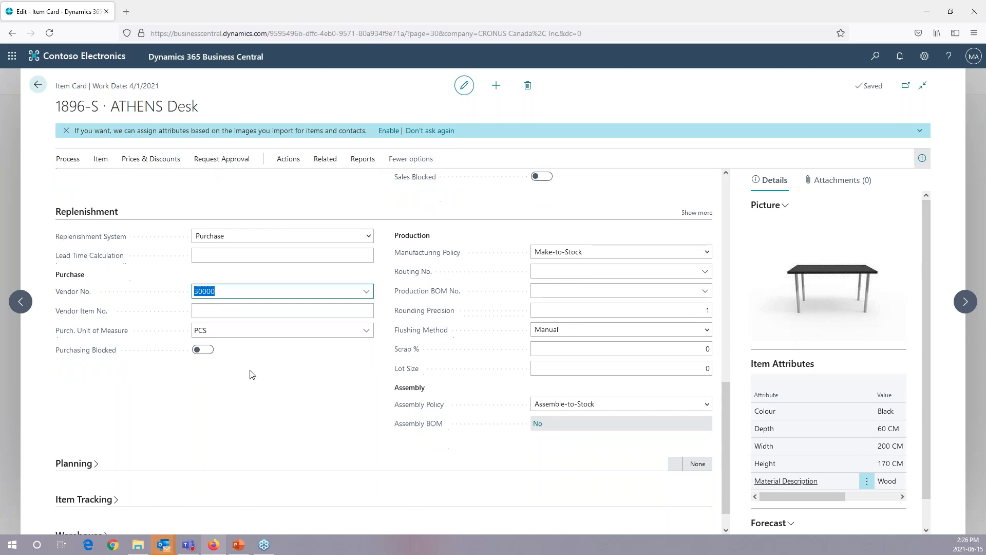
click(84, 469)
scroll(385, 350, down, 1)
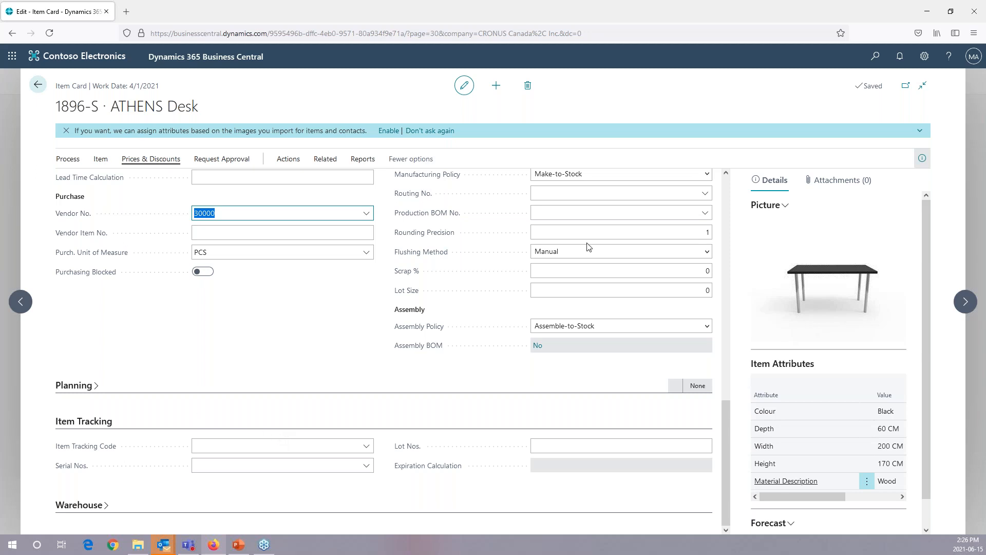
- Review the item-related actions and reports available on the ATHENS Desk card, and return to the Items list
click(101, 161)
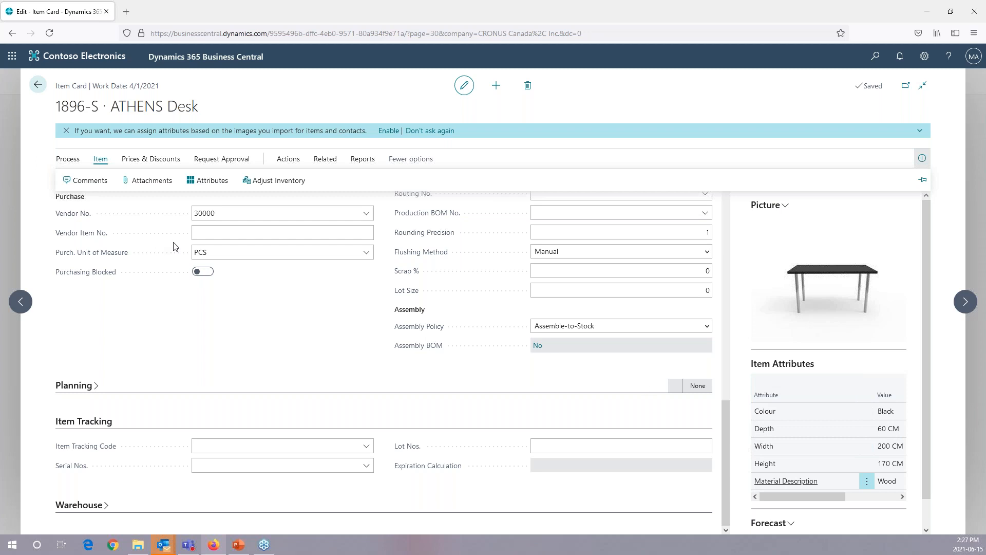
click(359, 163)
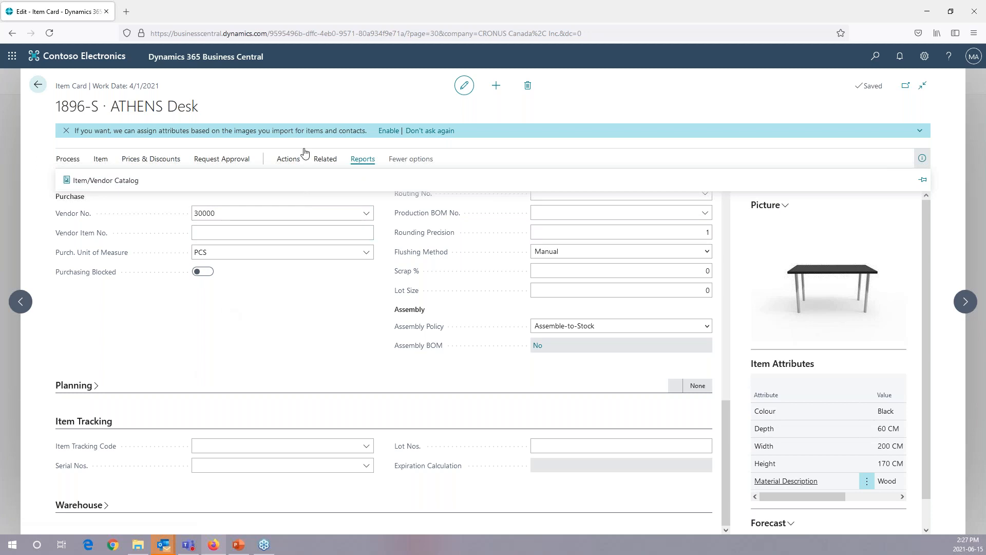
click(39, 85)
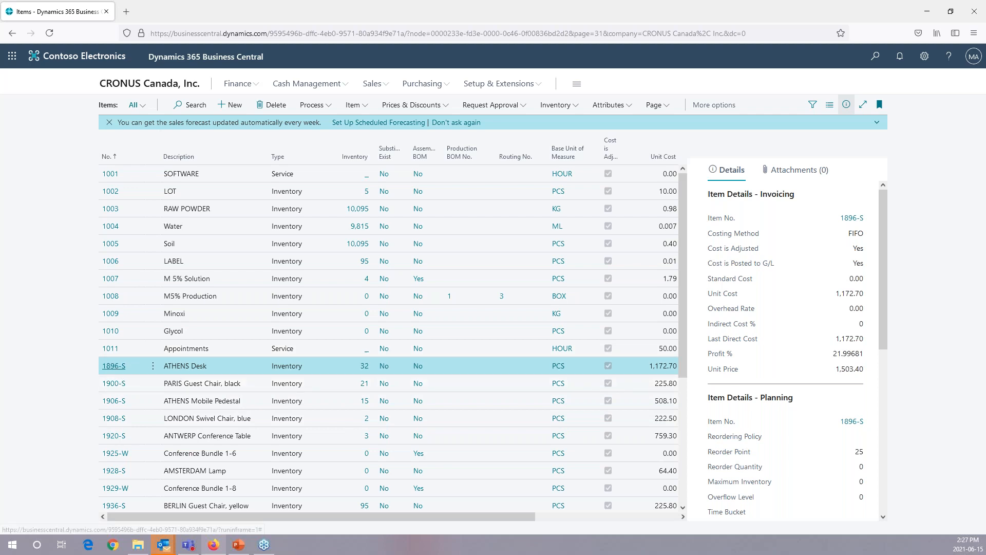
- Open the ATHENS Desk item card for a brief look and return to the Items list
click(107, 371)
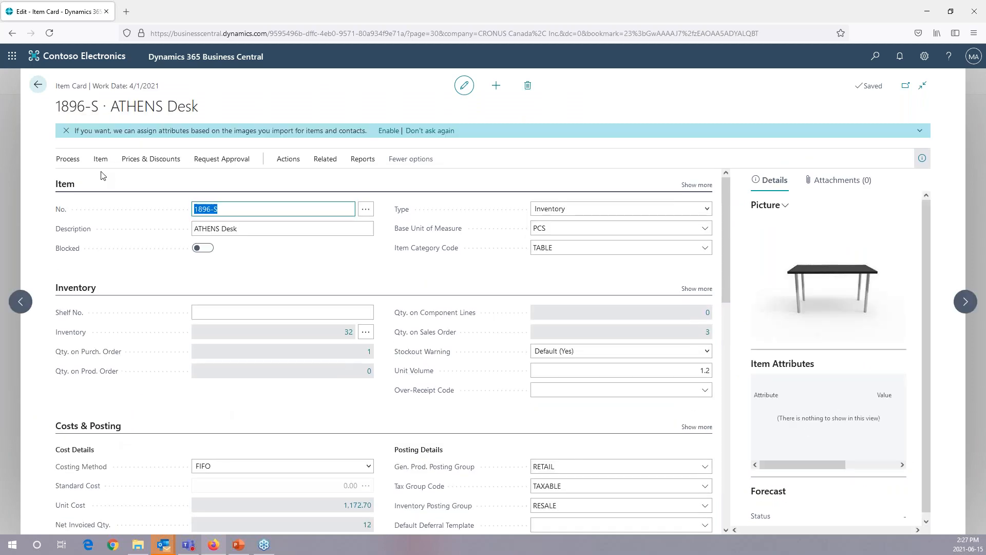
click(36, 85)
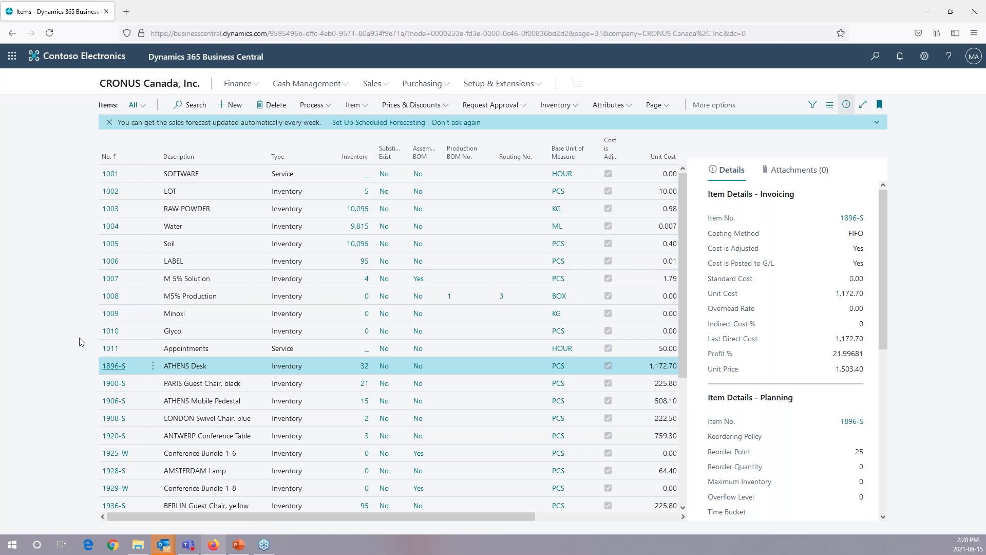
- Create a new purchase order for the vendor Fabrikam, Inc
click(440, 84)
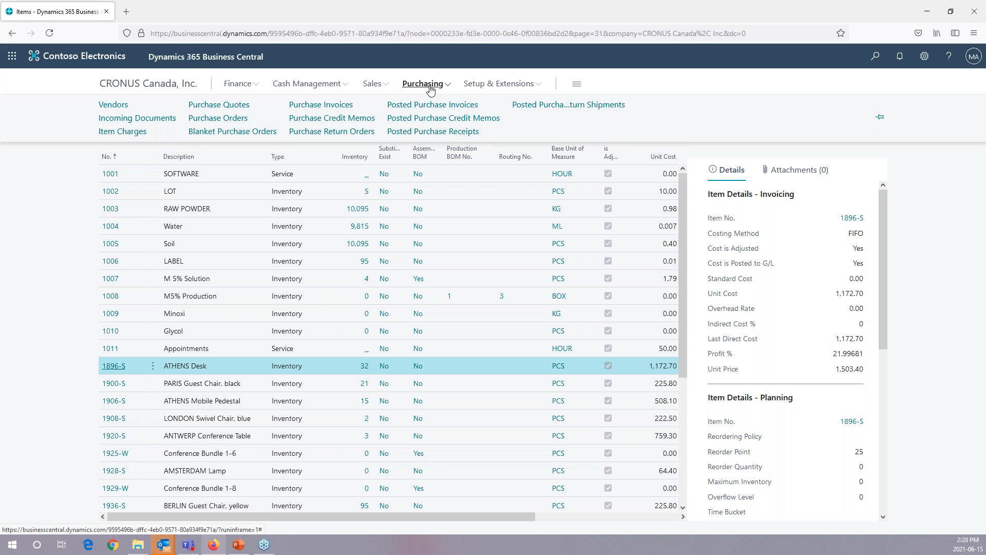
click(212, 119)
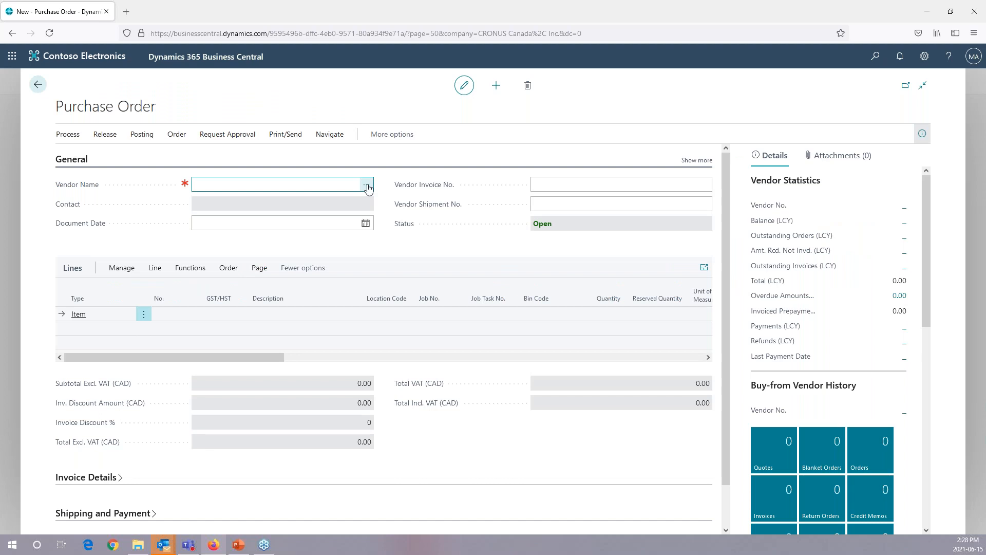
click(366, 187)
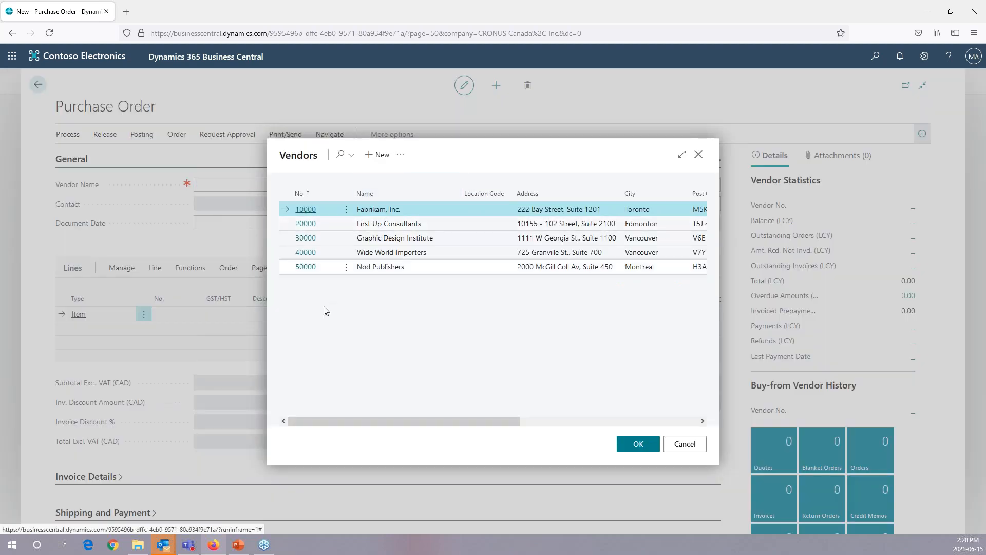
key(Return)
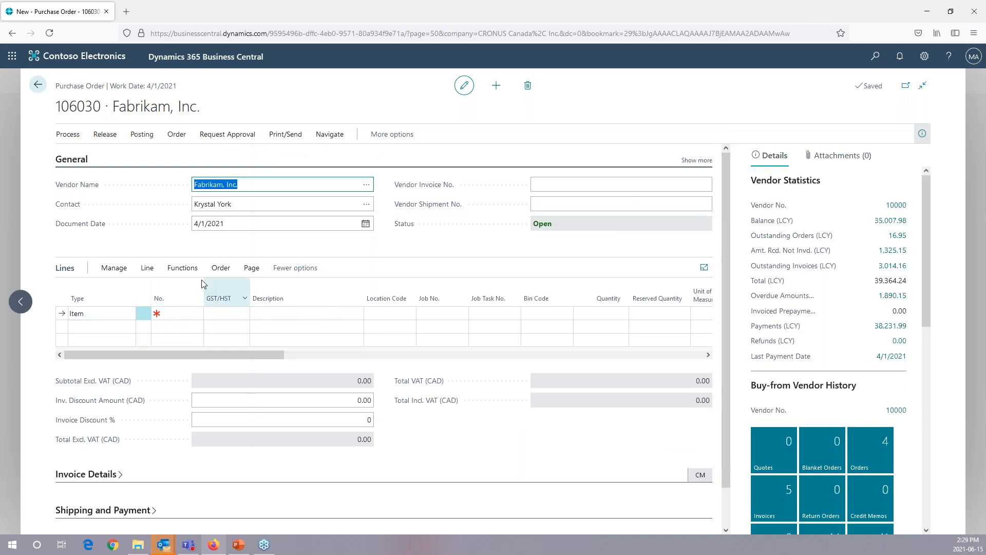
- Review the line types available for the first purchase order line and choose Item
click(116, 312)
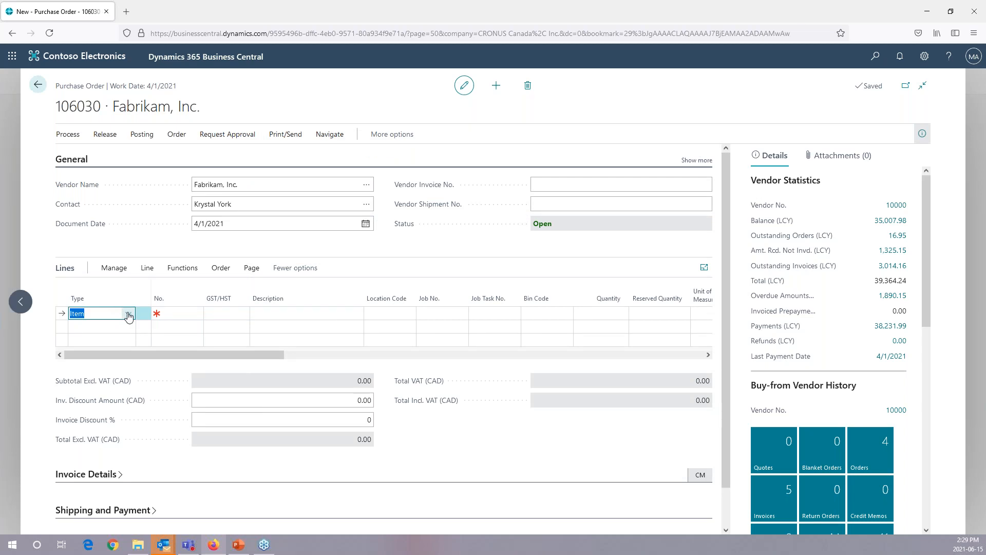
click(129, 315)
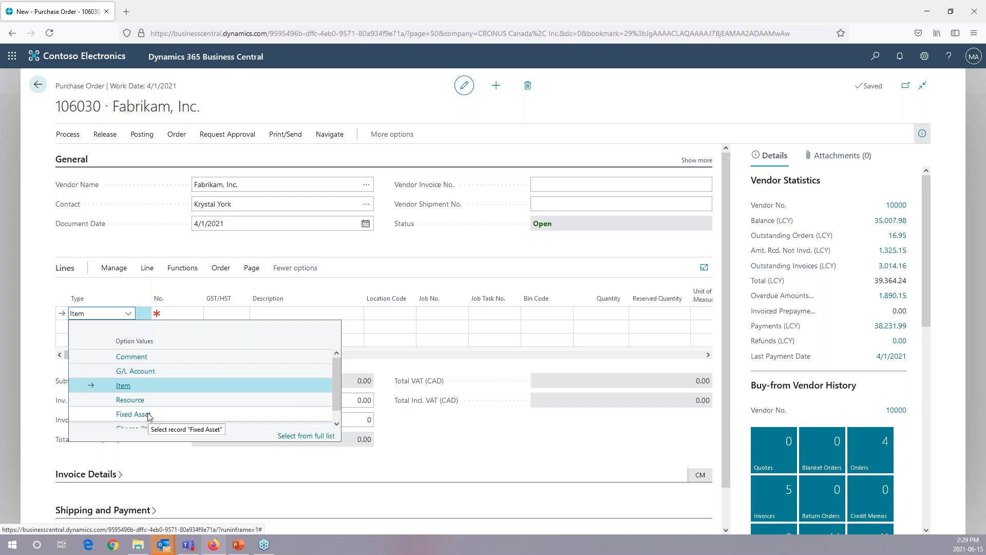
scroll(149, 416, down, 1)
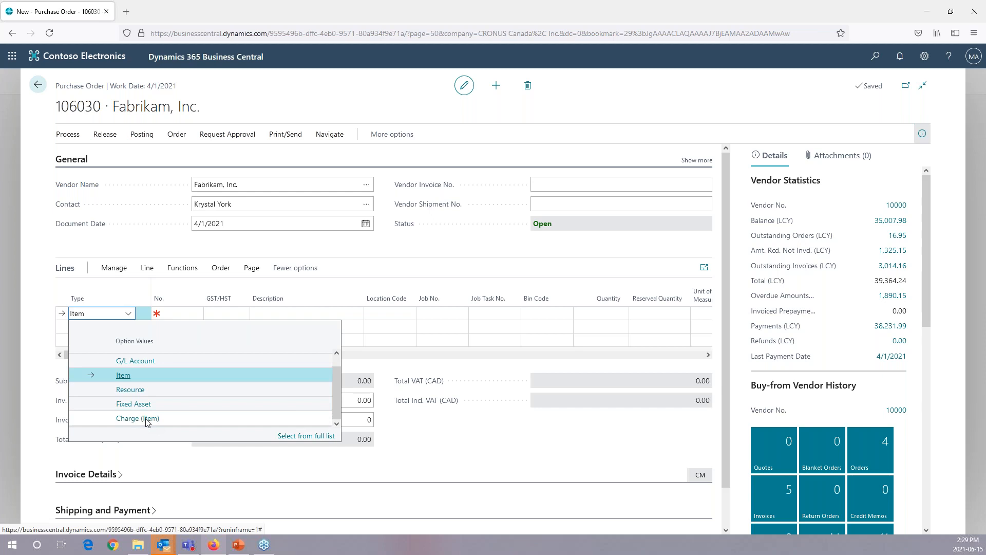
scroll(145, 362, up, 1)
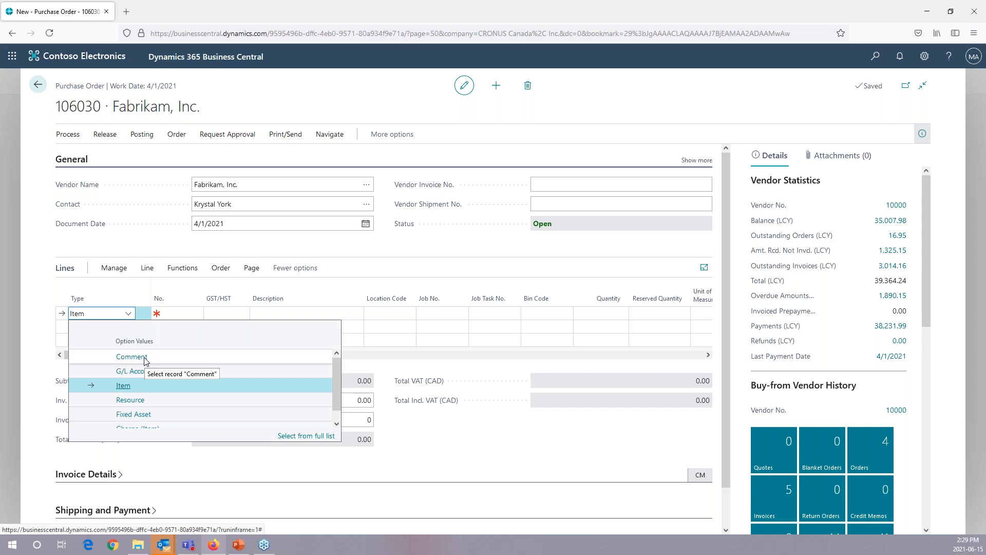
click(126, 388)
- Assign item 1896-S, ATHENS Desk, to the first purchase order line
click(183, 313)
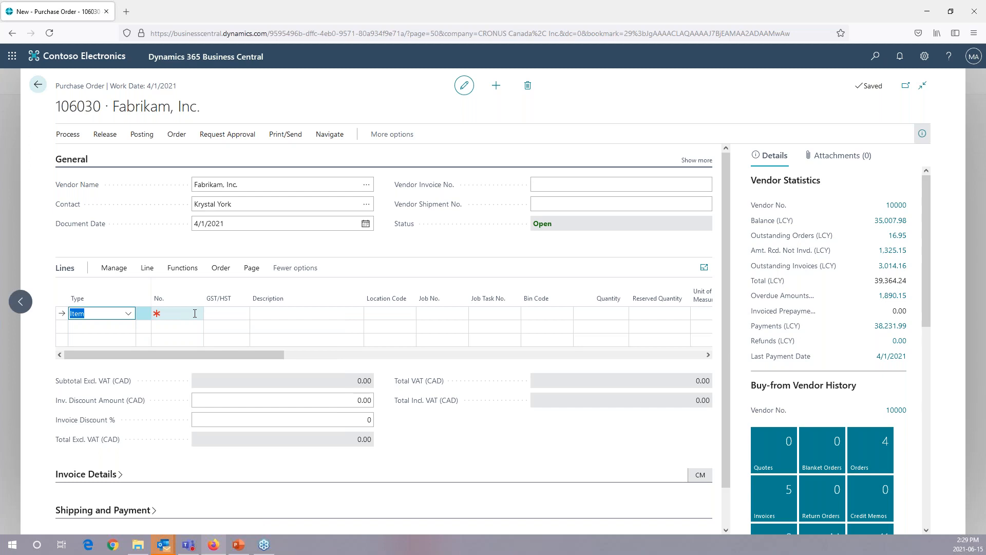
click(197, 315)
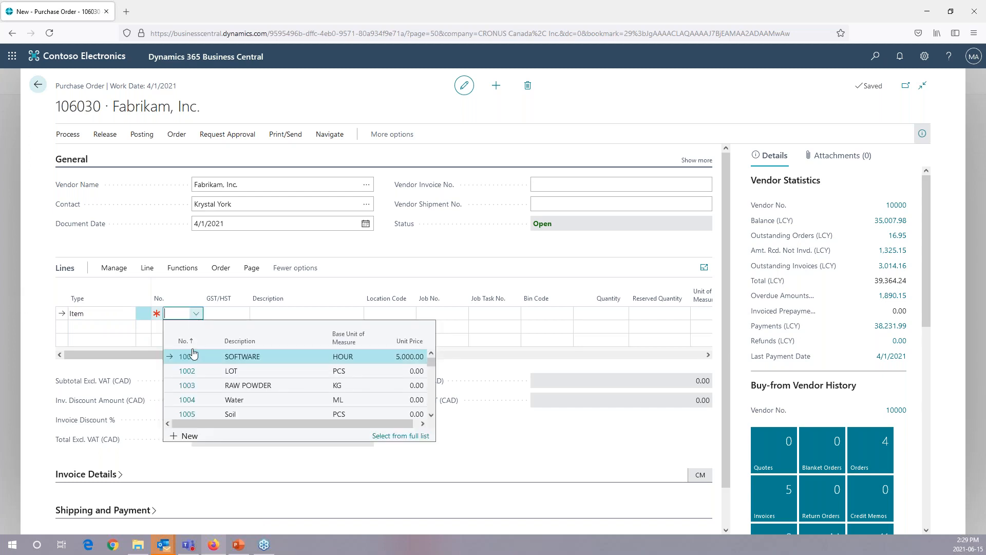
scroll(192, 389, down, 2)
scroll(192, 390, down, 4)
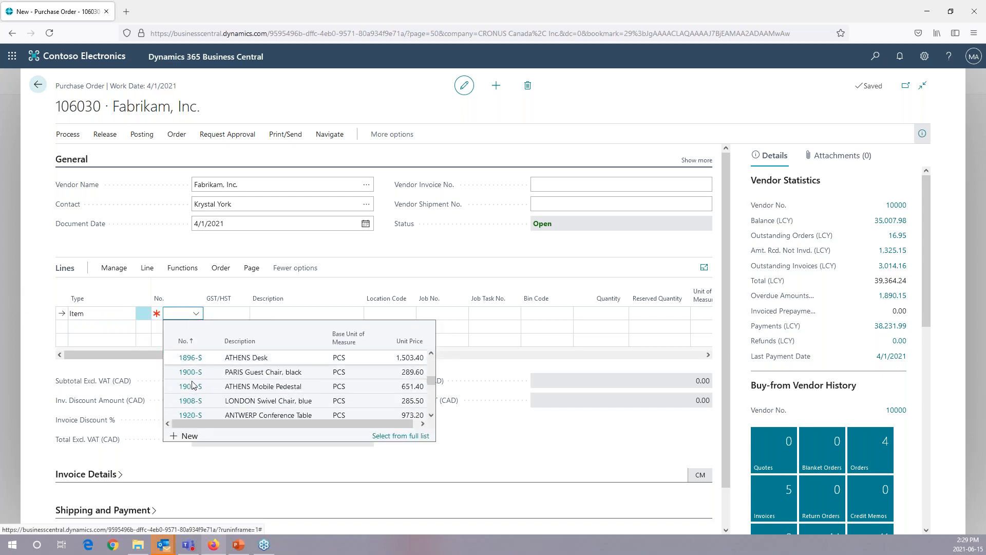
click(195, 358)
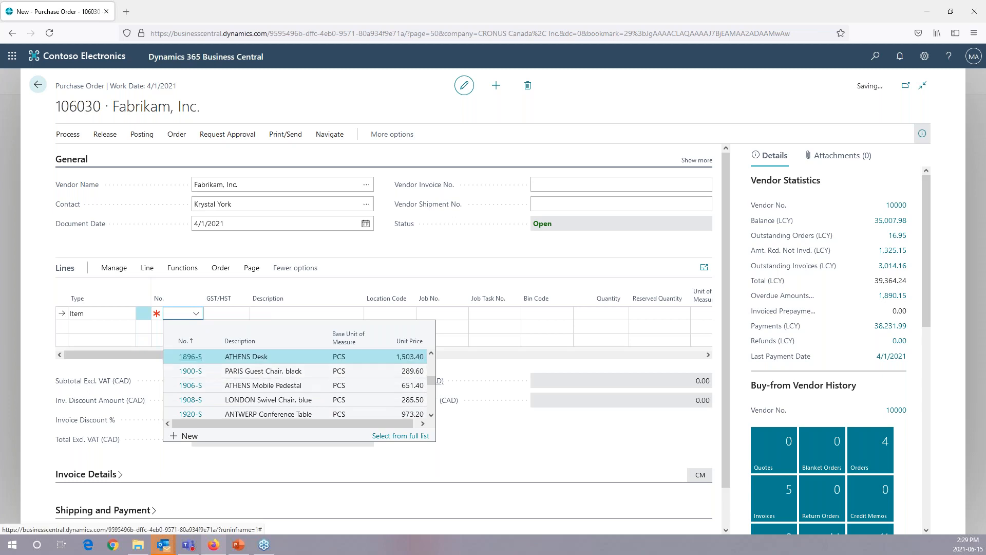
- Set the quantity of the ATHENS Desk order line to 2
key(Tab)
key(Tab)
key(Tab)
key(Tab)
key(Tab)
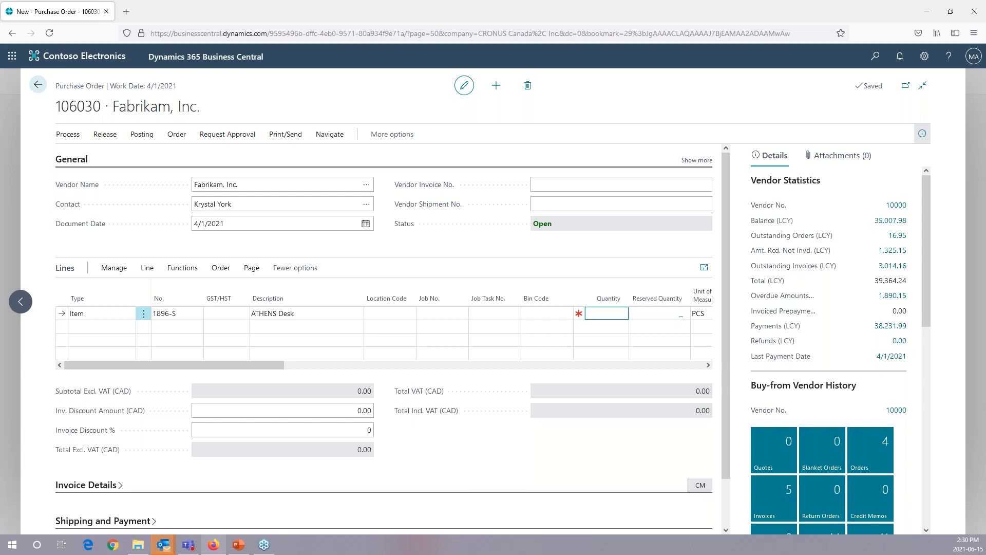
key(Tab)
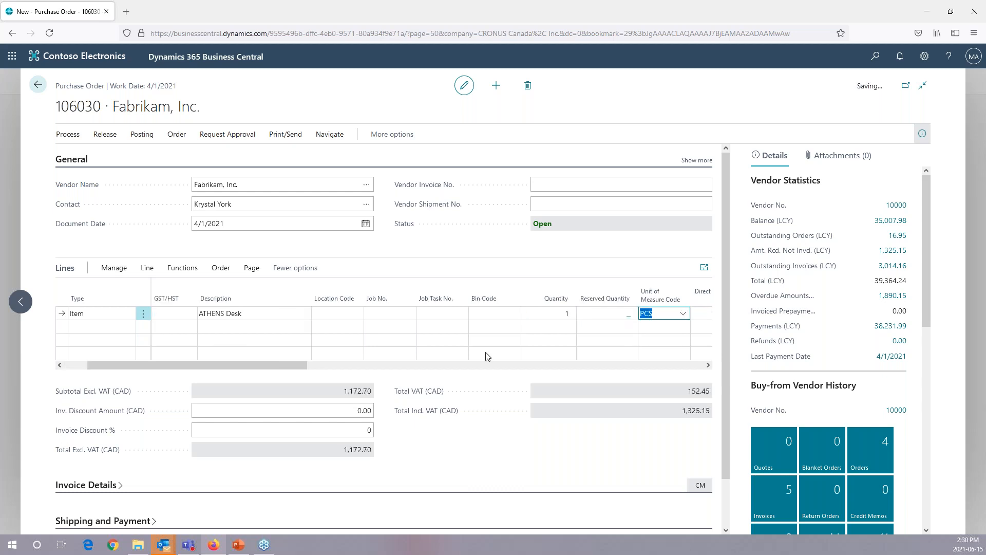
click(563, 314)
text(2)
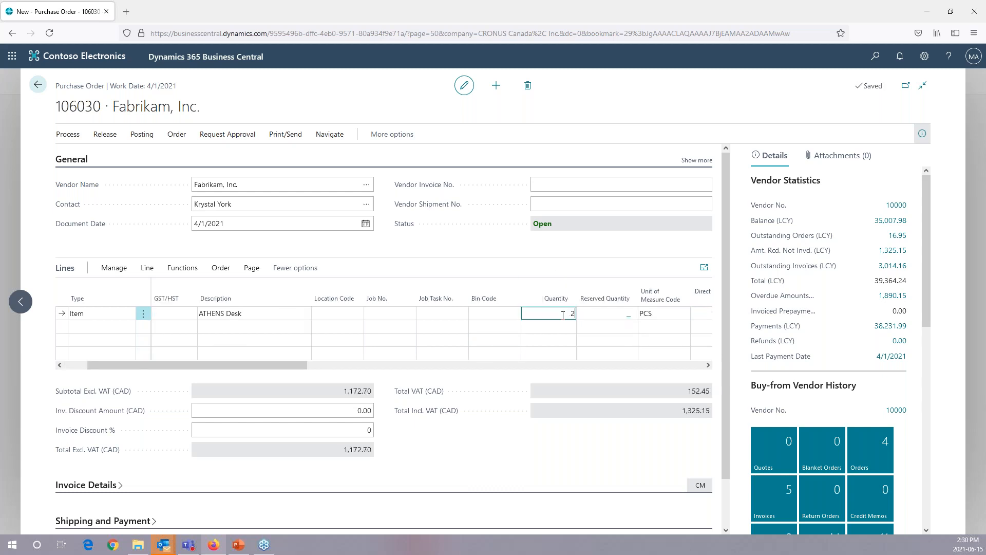
key(Tab)
key(Tab)
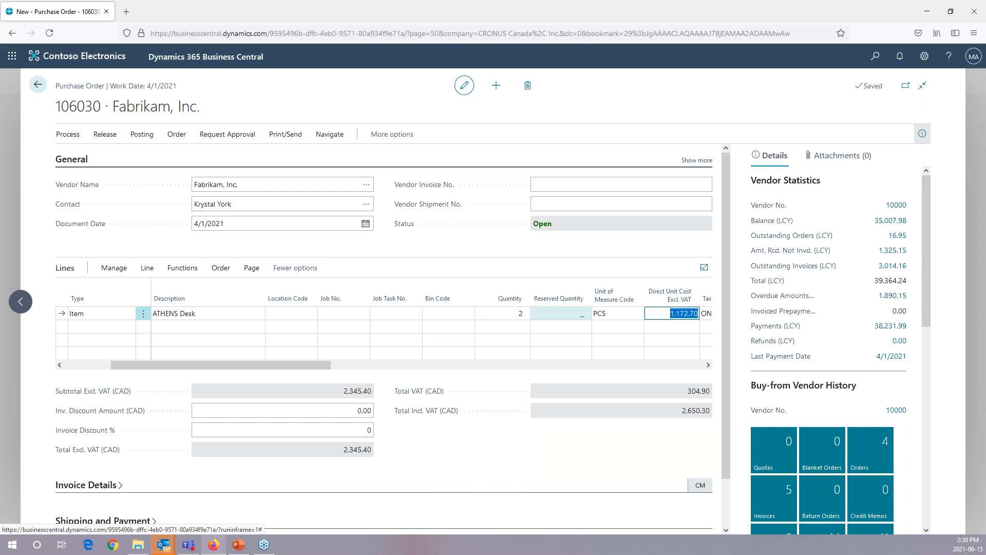
- Go through the cost, tax and amount columns of the ATHENS Desk line and set its Qty. to Receive to 1
key(Tab)
key(Tab)
key(Tab)
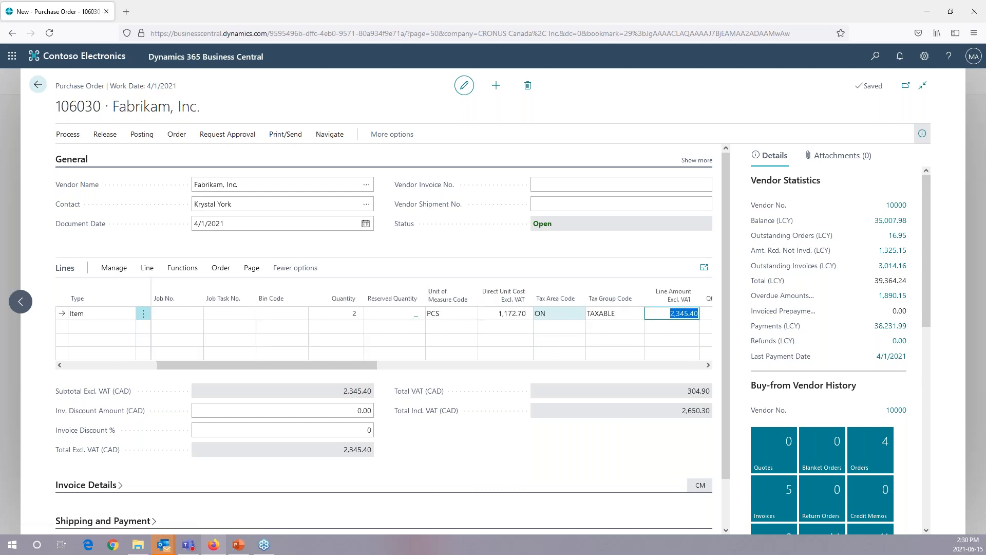
key(Tab)
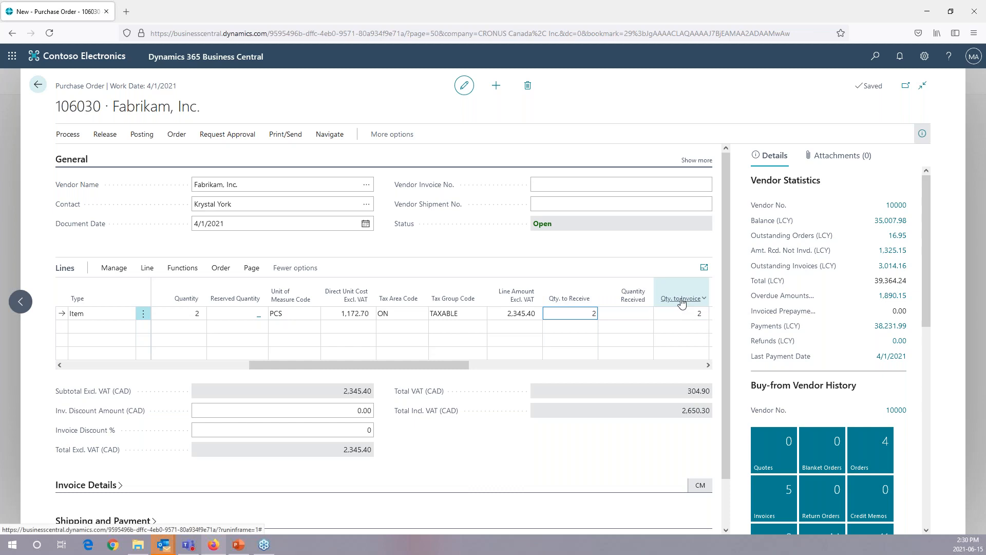
drag(448, 365, 491, 367)
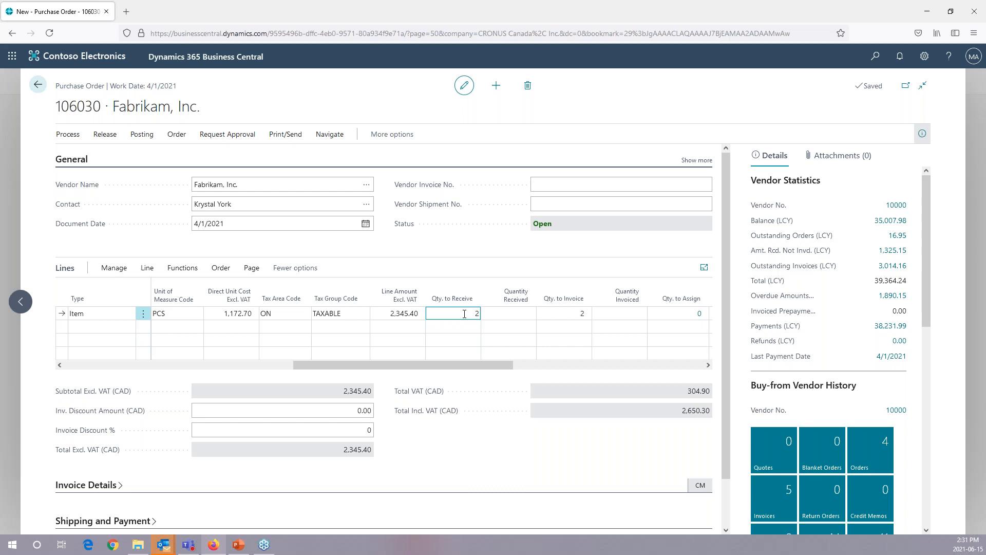
drag(464, 314, 484, 311)
text(1)
key(Tab)
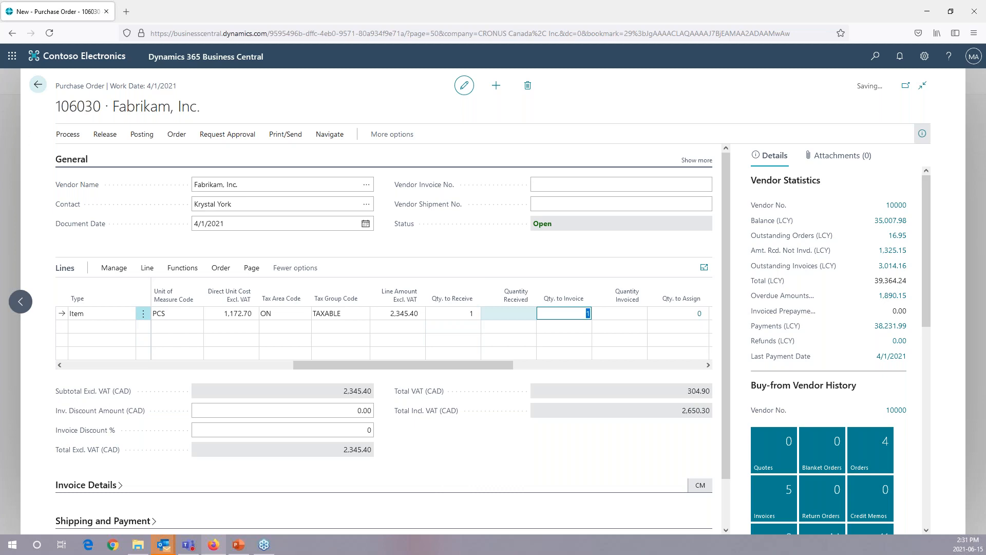
- Post the purchase order with the Receive option only
click(142, 135)
click(70, 154)
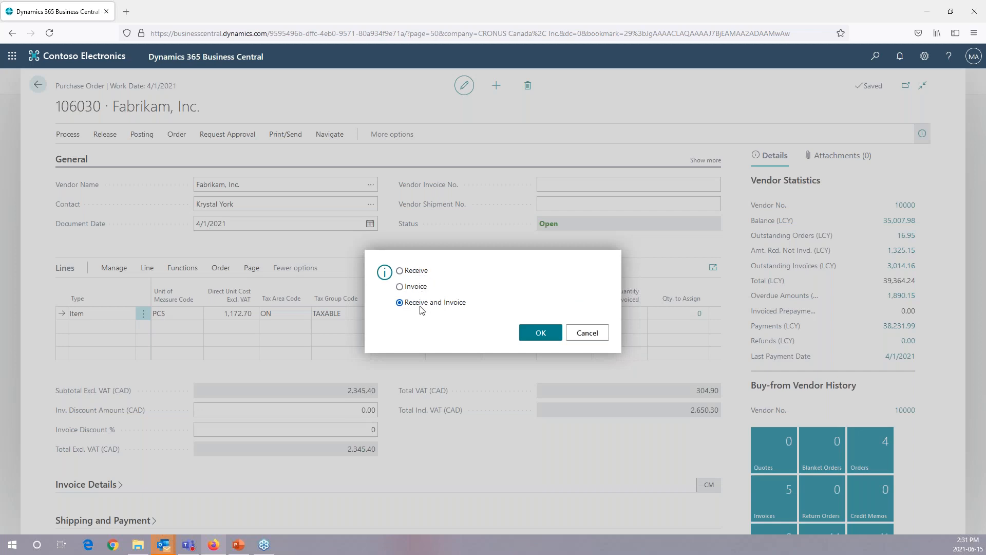
click(400, 271)
click(540, 332)
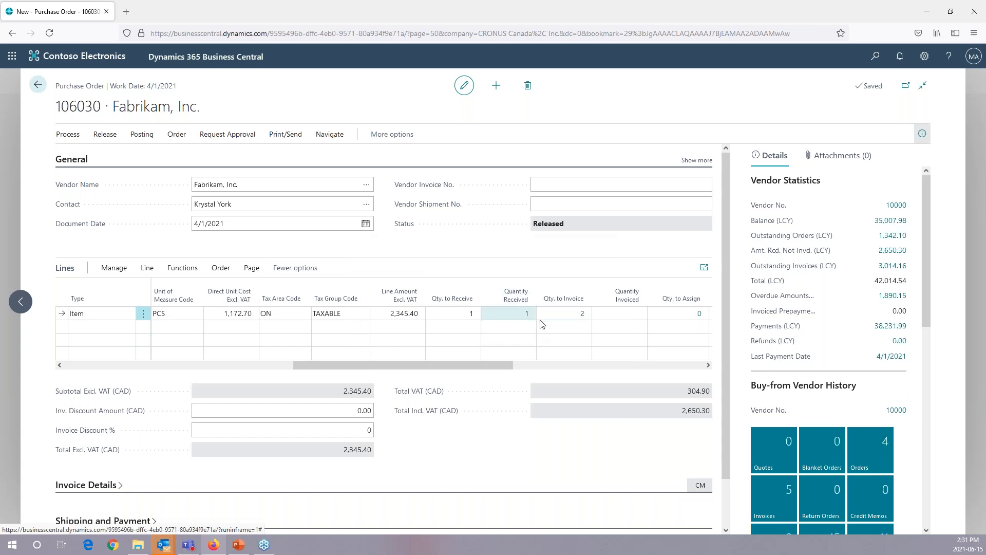
- Check the received, to-receive and invoiced quantities on the ATHENS Desk line
click(525, 312)
click(479, 314)
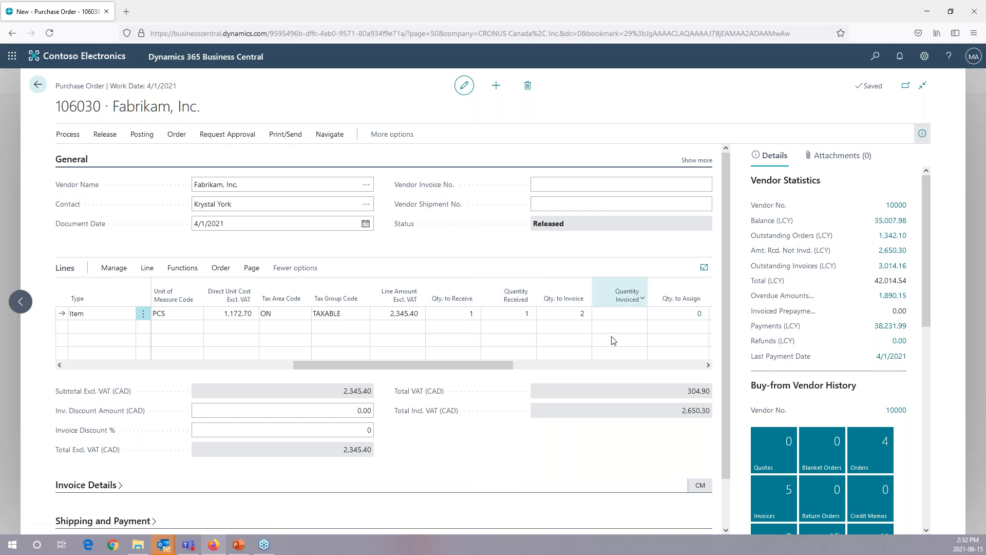
click(622, 314)
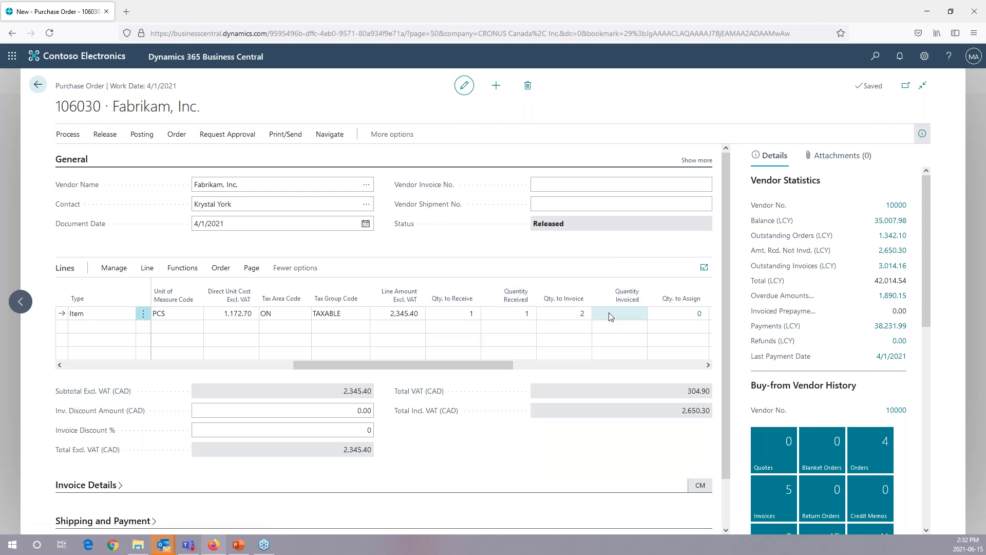
- Try to post the purchase order as Receive and Invoice without a vendor invoice number, and return to the order
click(143, 138)
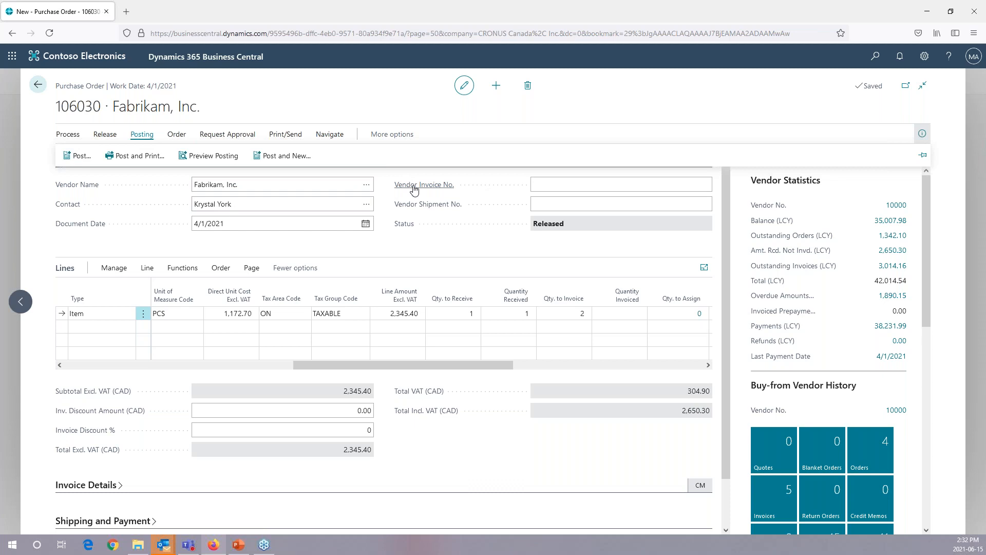
mouse_move(399, 191)
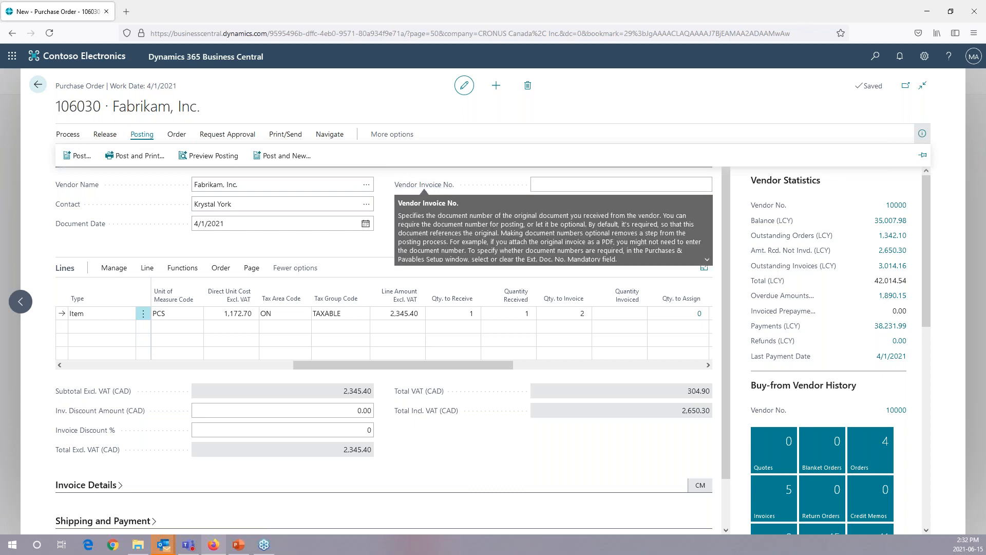
click(77, 157)
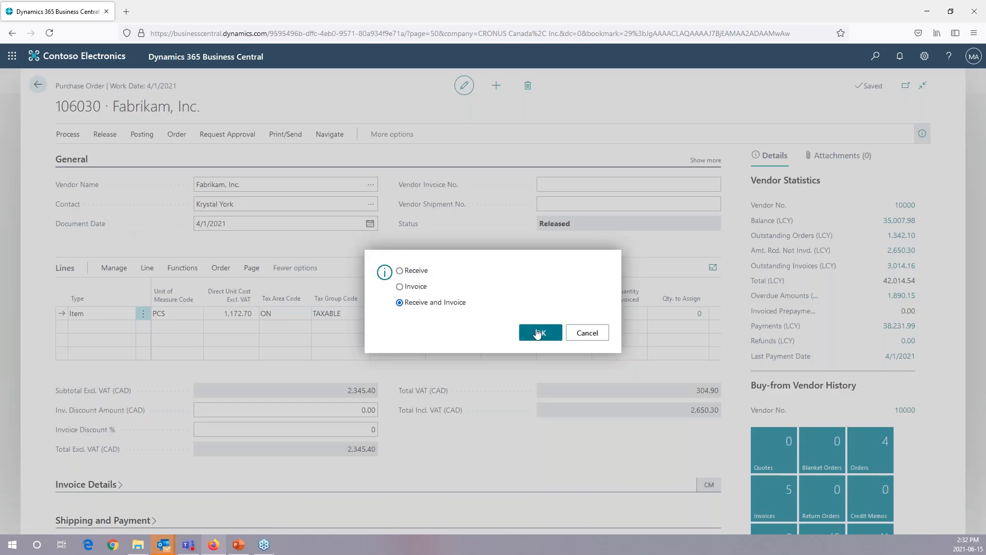
click(539, 335)
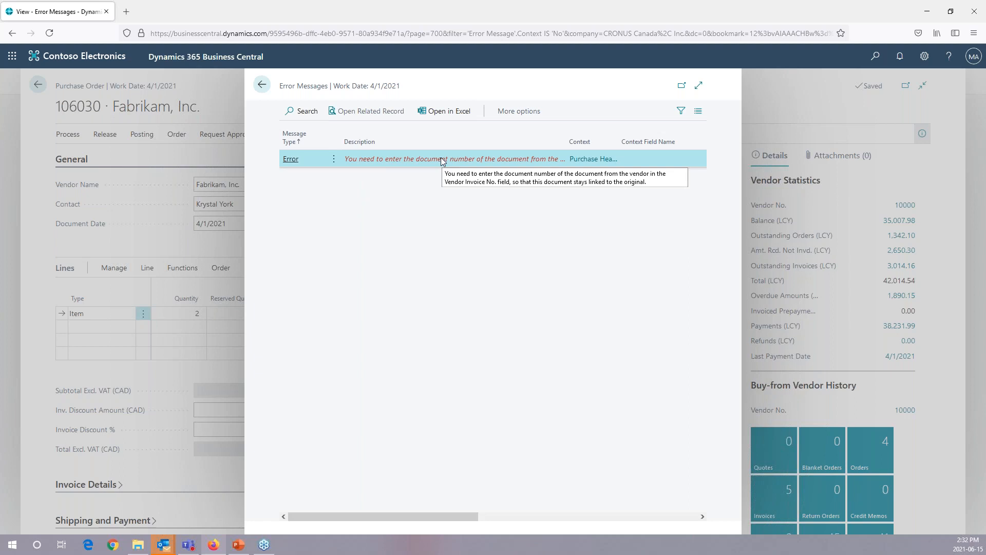
click(261, 86)
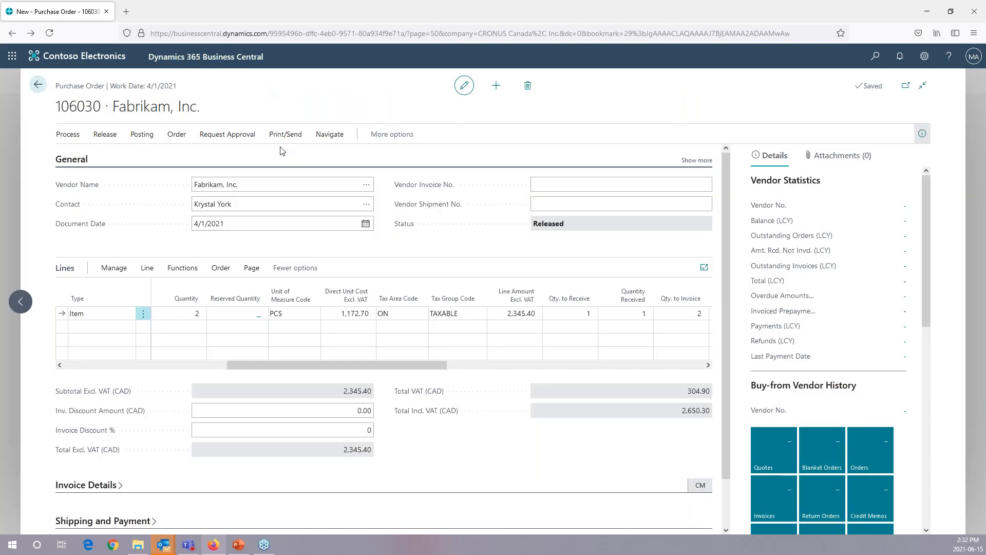
- Set the purchase order's Vendor Invoice No. to 9658
click(569, 186)
text(965)
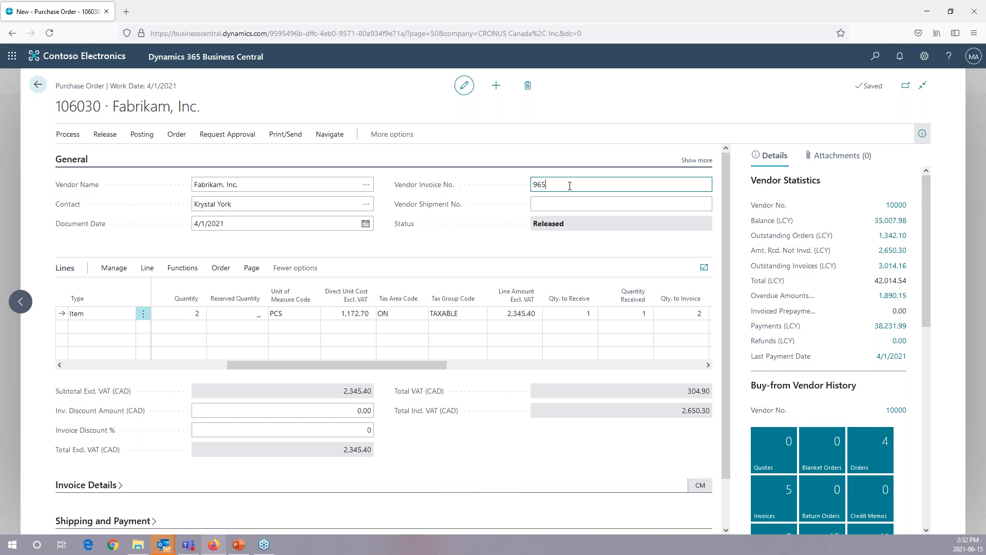
text(8)
key(Tab)
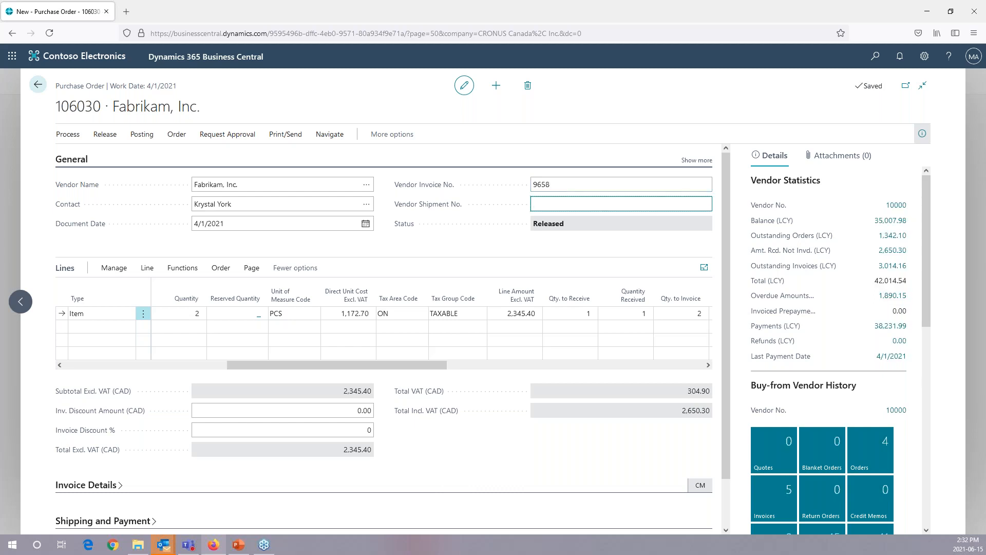
- Post the Fabrikam, Inc. purchase order with the Receive and Invoice option
click(142, 134)
click(77, 155)
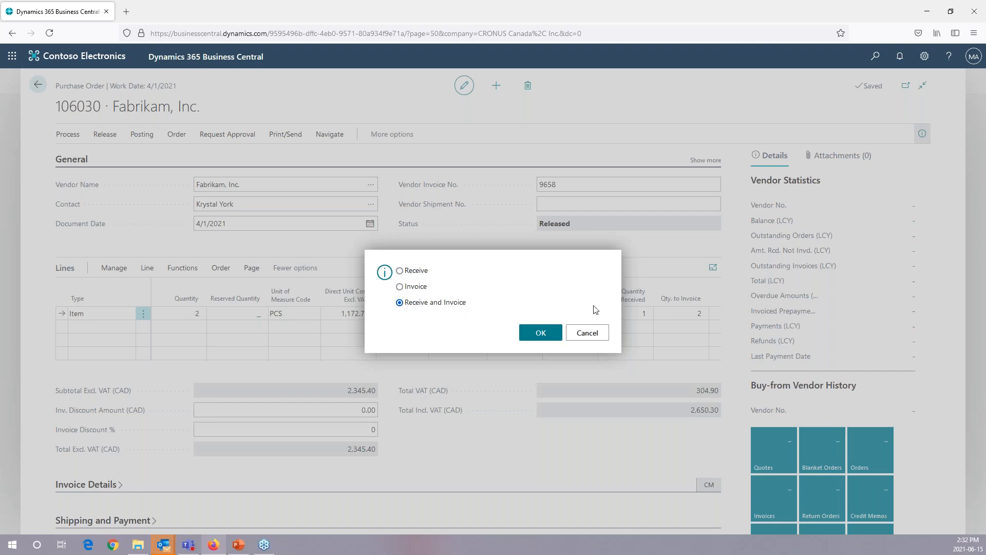
click(541, 332)
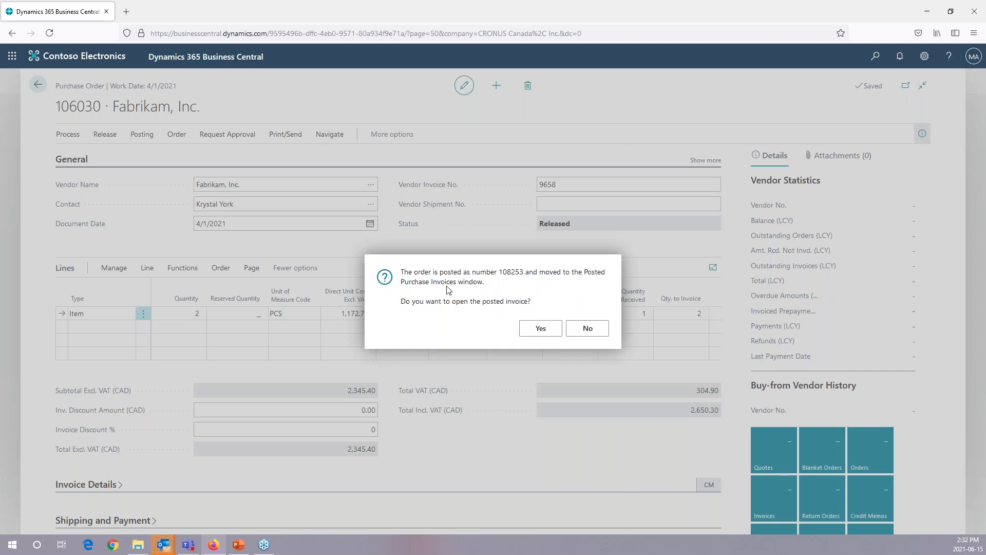
- Open the posted Fabrikam, Inc. purchase invoice and find its related ledger entries
click(541, 332)
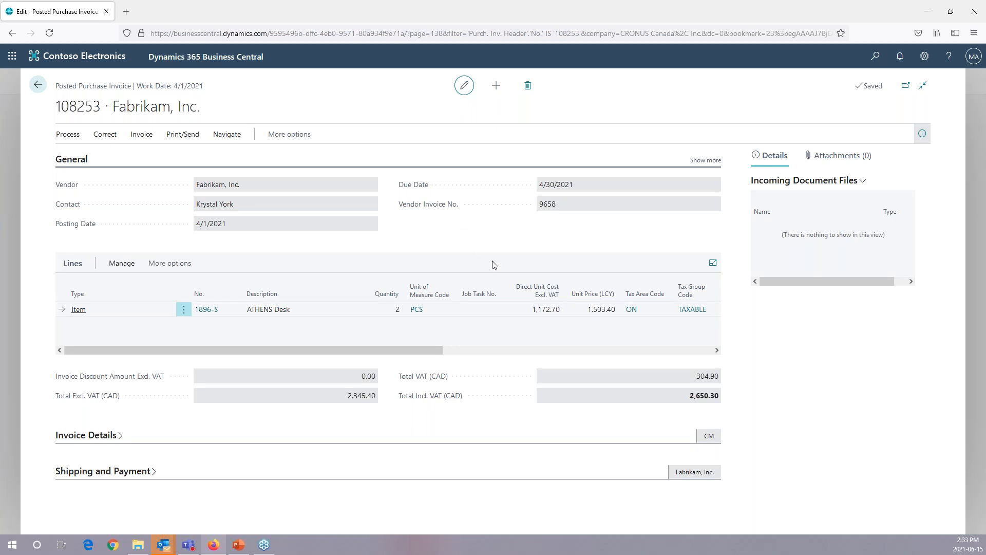
click(105, 136)
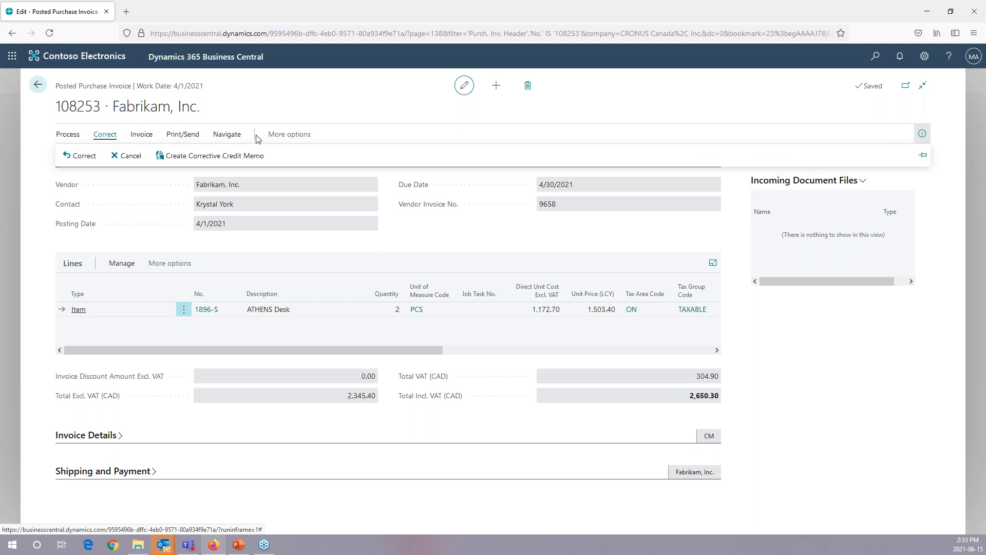
click(227, 134)
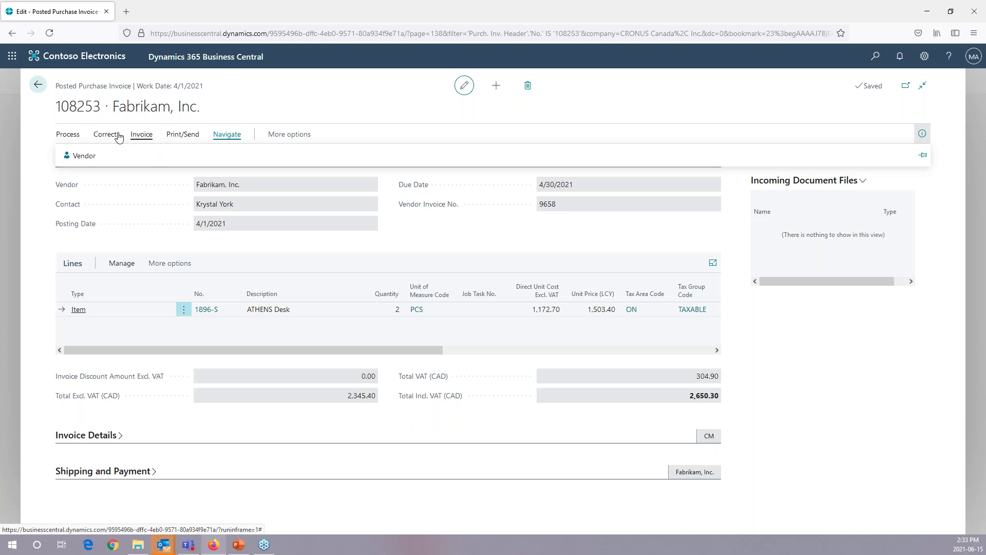
click(286, 134)
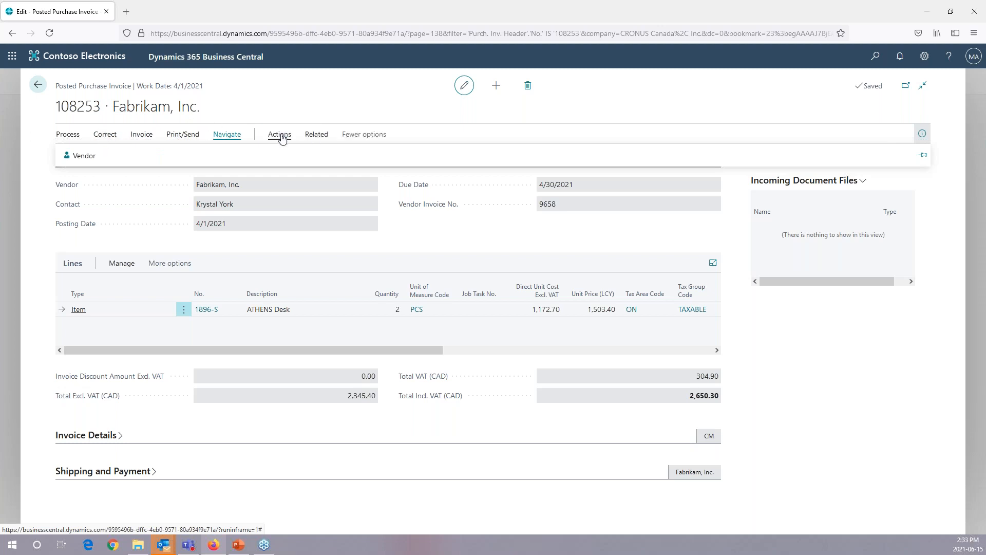
click(282, 136)
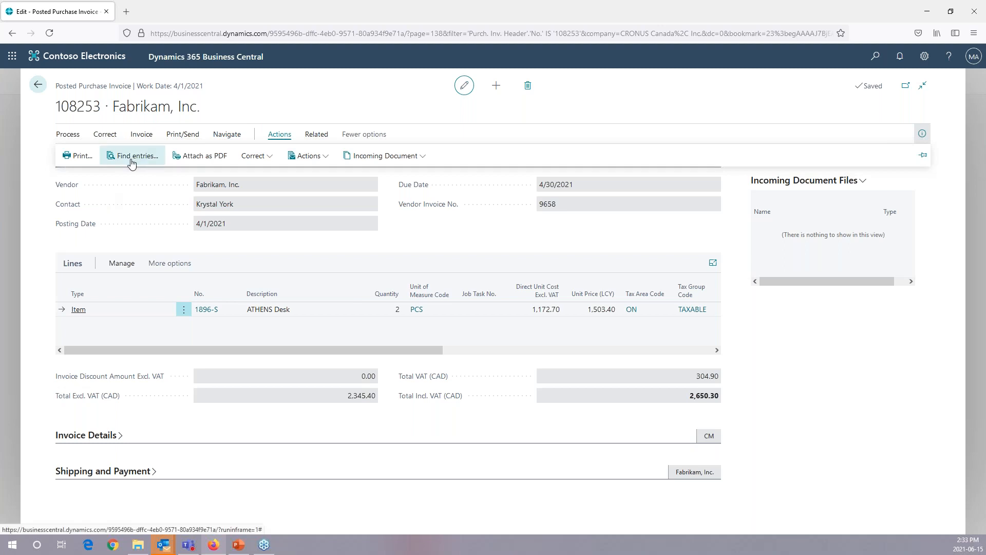
click(131, 162)
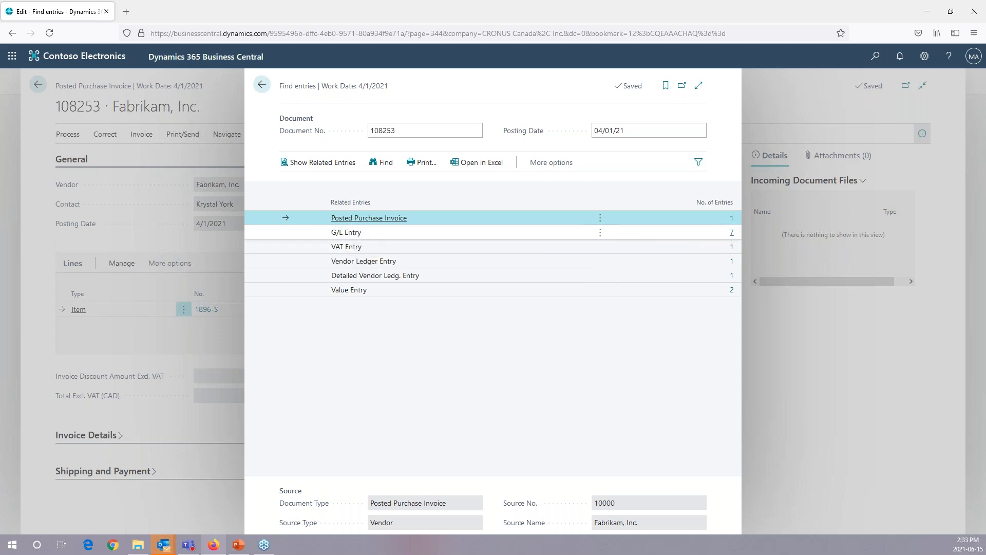
- Examine the posted invoice's general ledger entries, and return to the purchase orders list
click(733, 238)
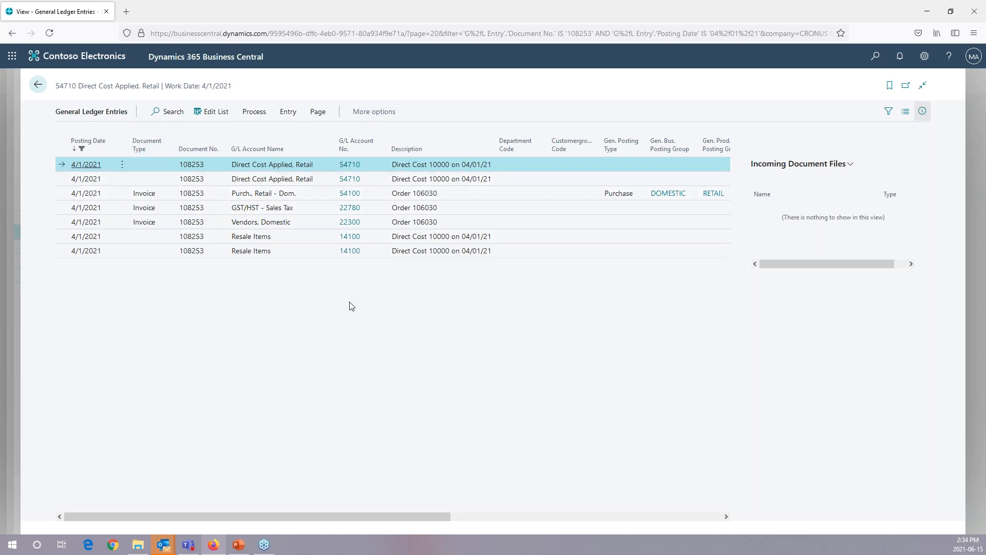
click(38, 86)
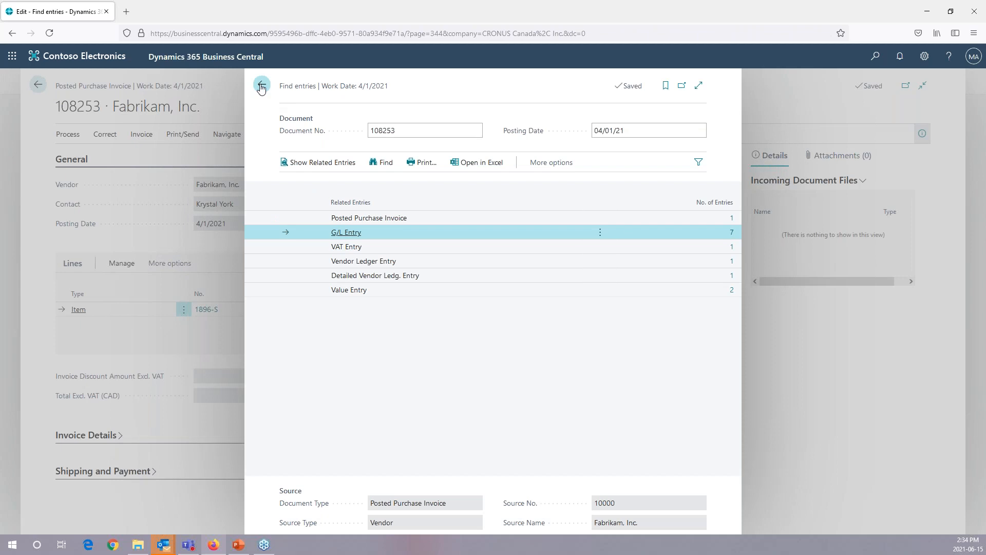
click(261, 87)
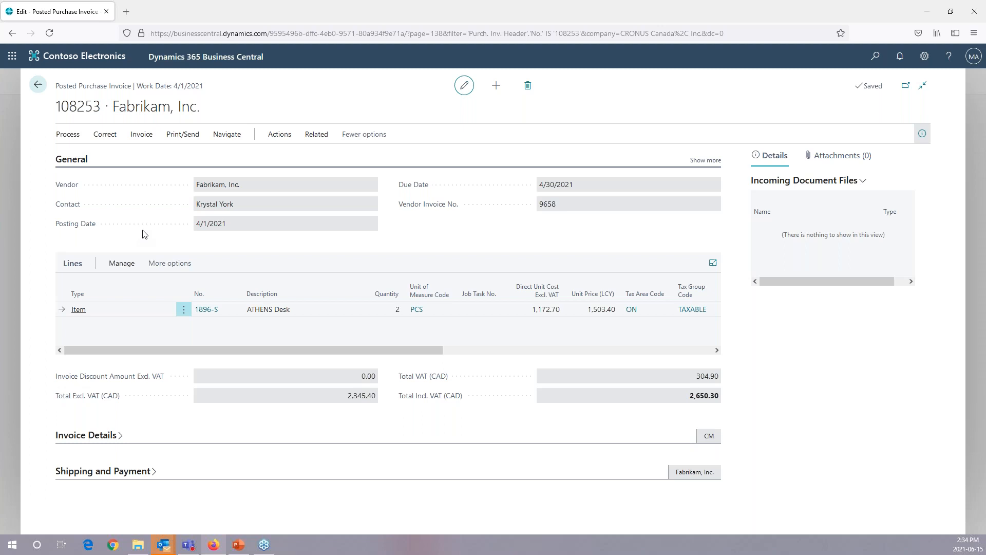
click(38, 86)
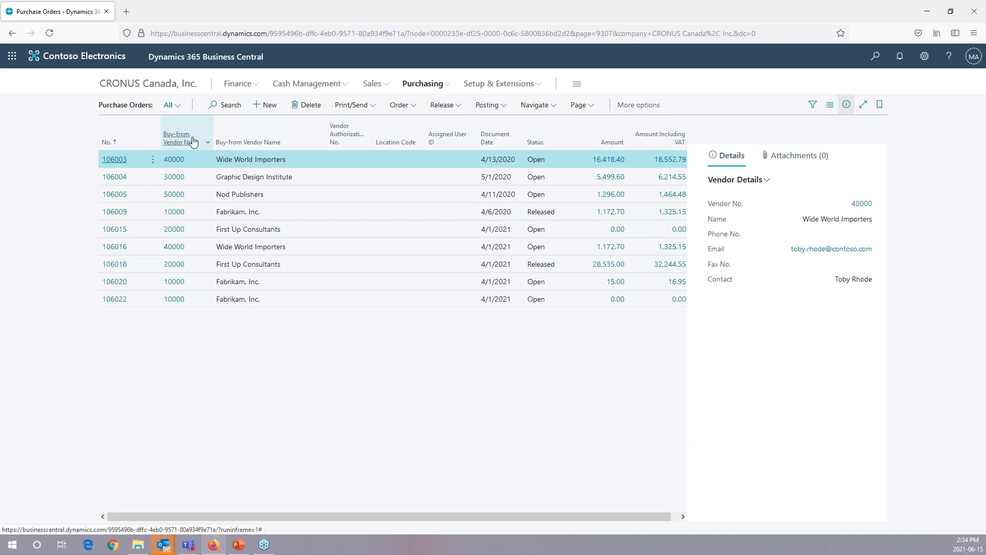
- Create a new sales order for the customer Adatum Corporation
click(373, 84)
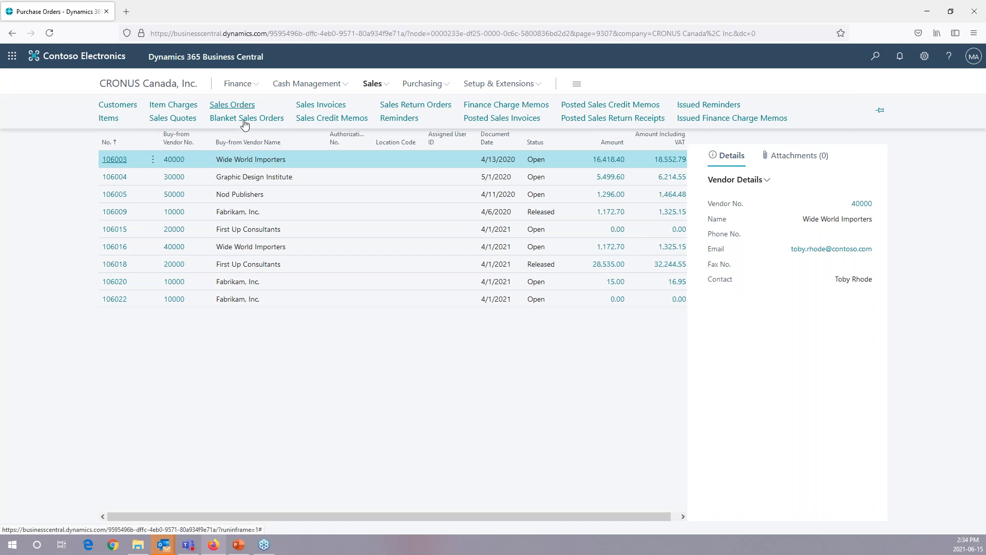
click(236, 107)
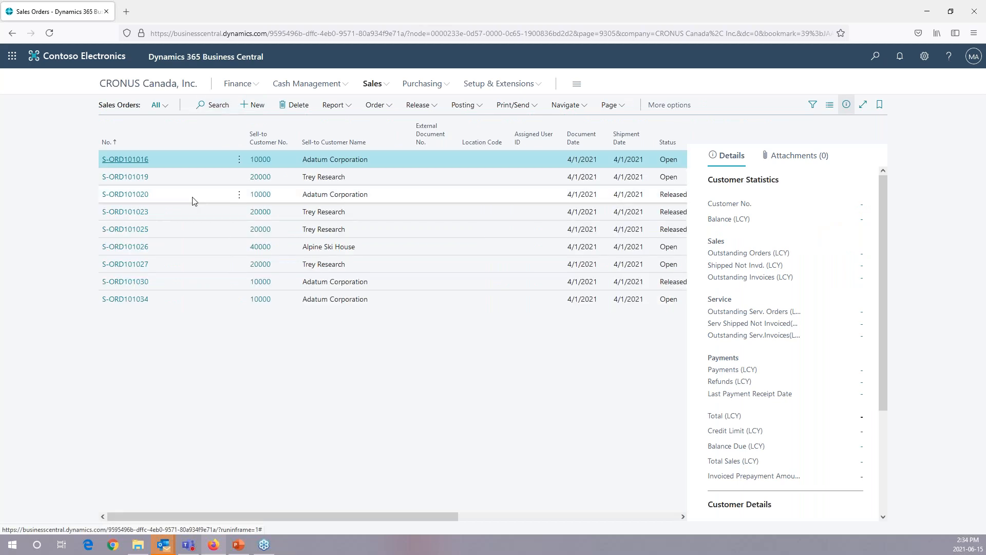
click(258, 107)
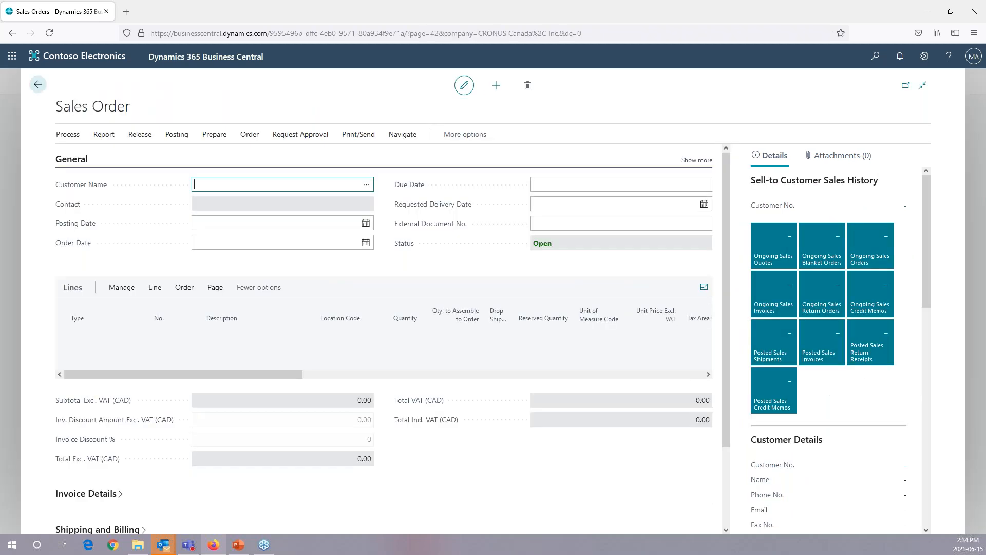
click(368, 185)
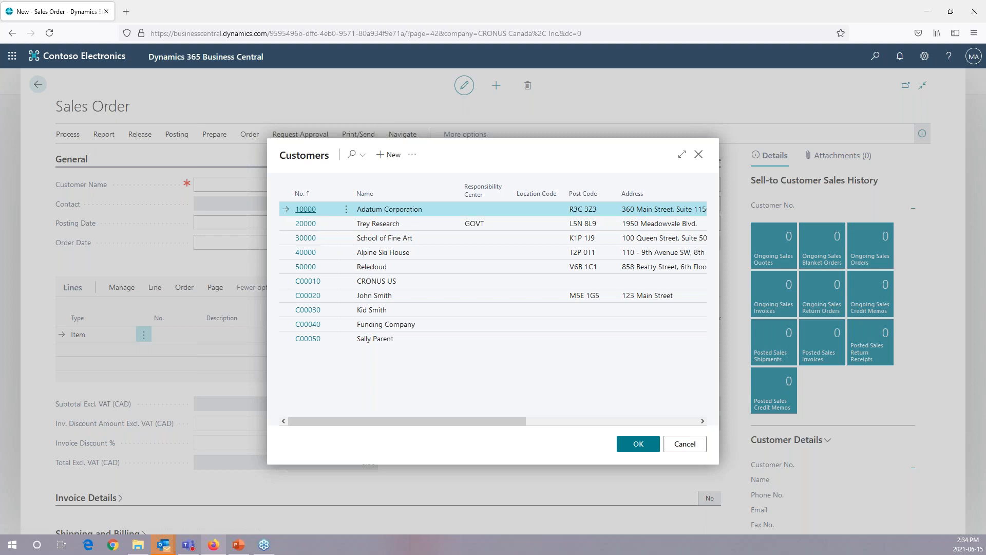
click(639, 445)
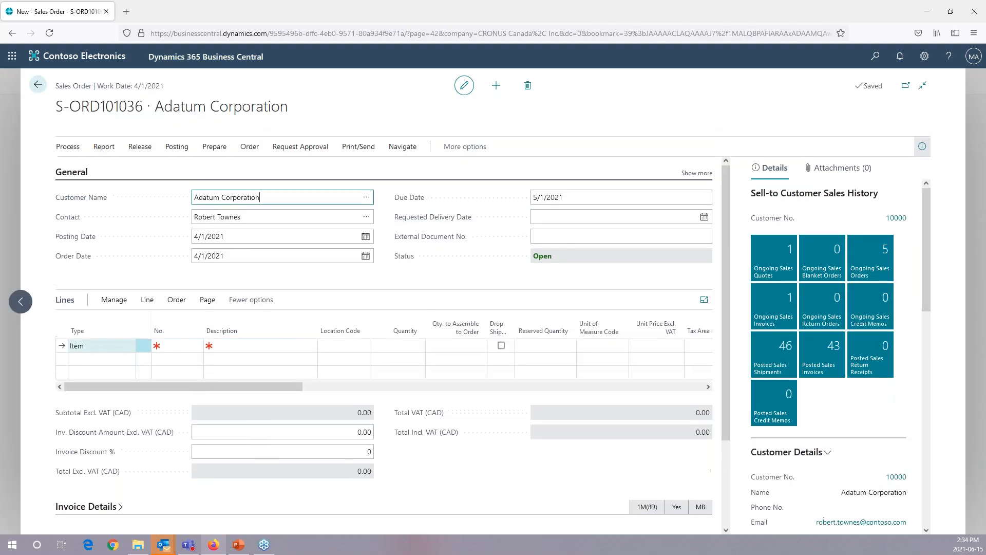
- Add item 1896-S, ATHENS Desk, to the first line of the sales order
click(129, 361)
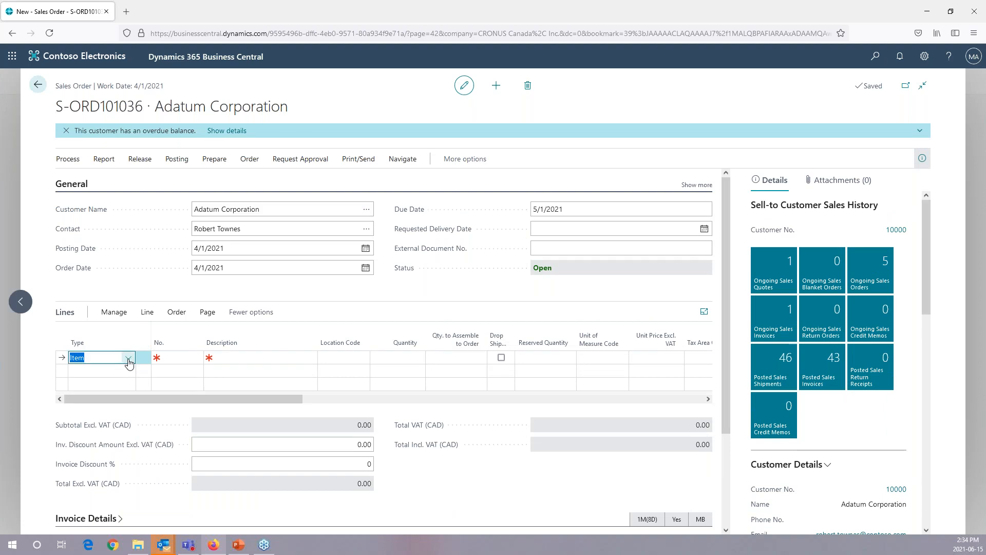
click(129, 361)
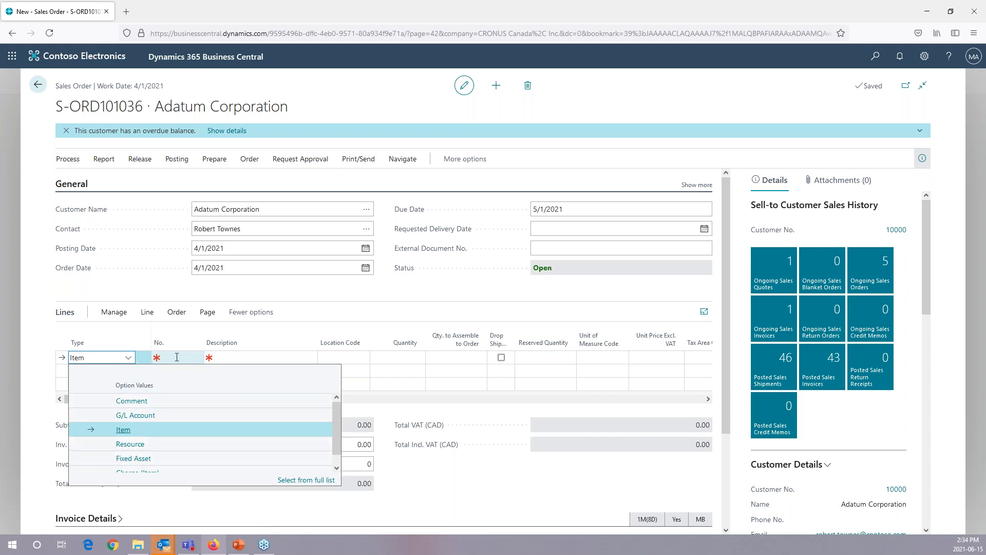
click(124, 430)
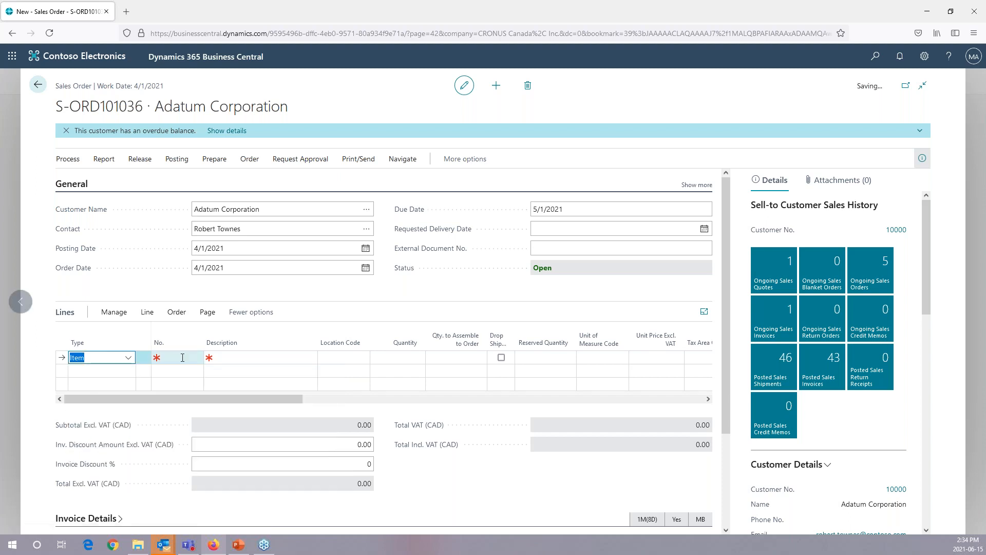
click(185, 358)
click(197, 358)
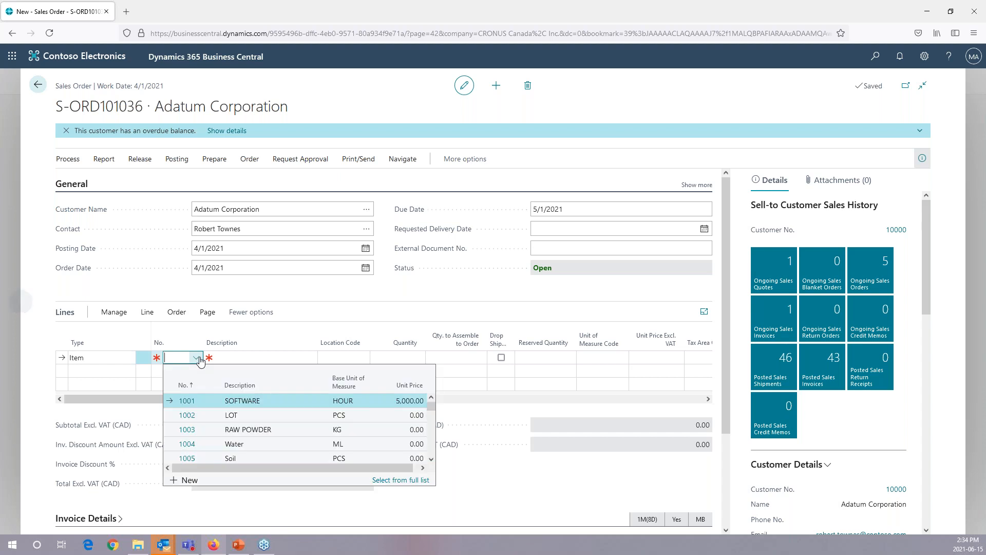
scroll(195, 431, down, 2)
scroll(195, 432, down, 1)
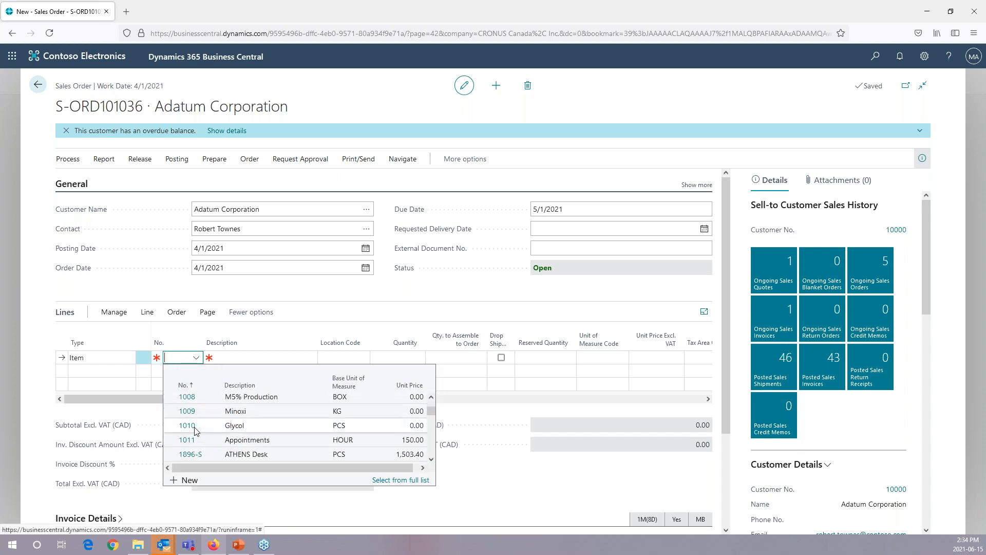
click(297, 455)
- Set the ATHENS Desk line's quantity to 1
key(Tab)
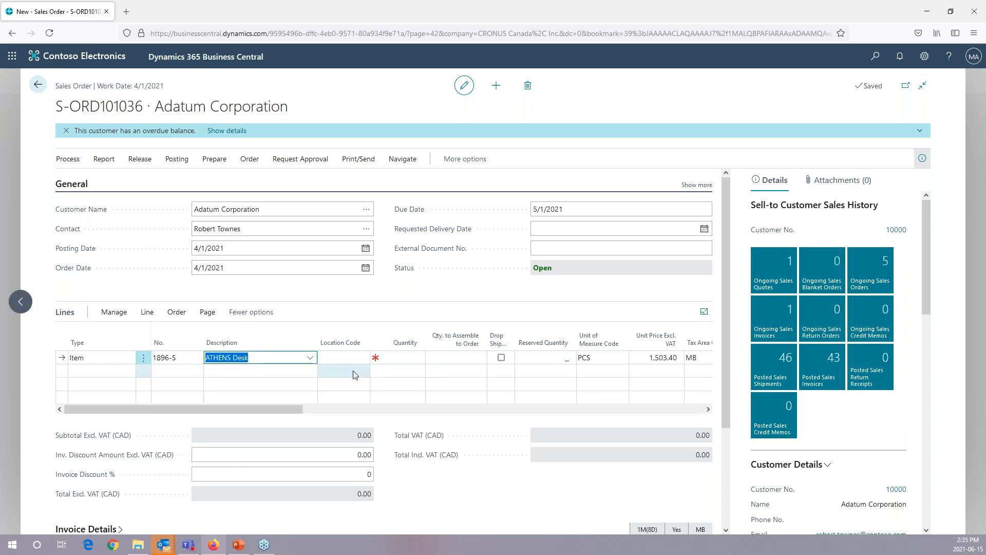
key(Tab)
text(1)
key(Tab)
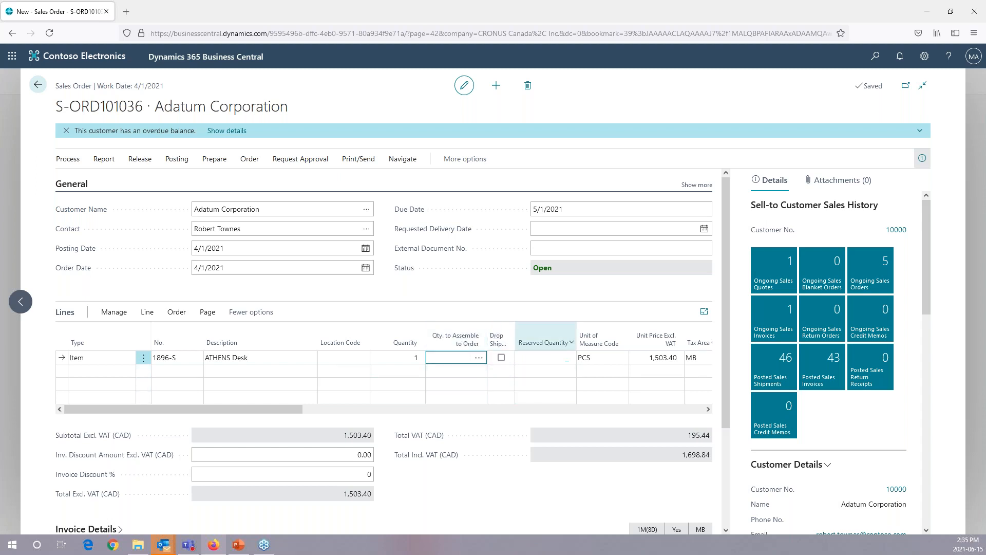
- Post the sales order as Ship and Invoice without opening the posted invoice, and return to the Role Center
drag(273, 414, 497, 419)
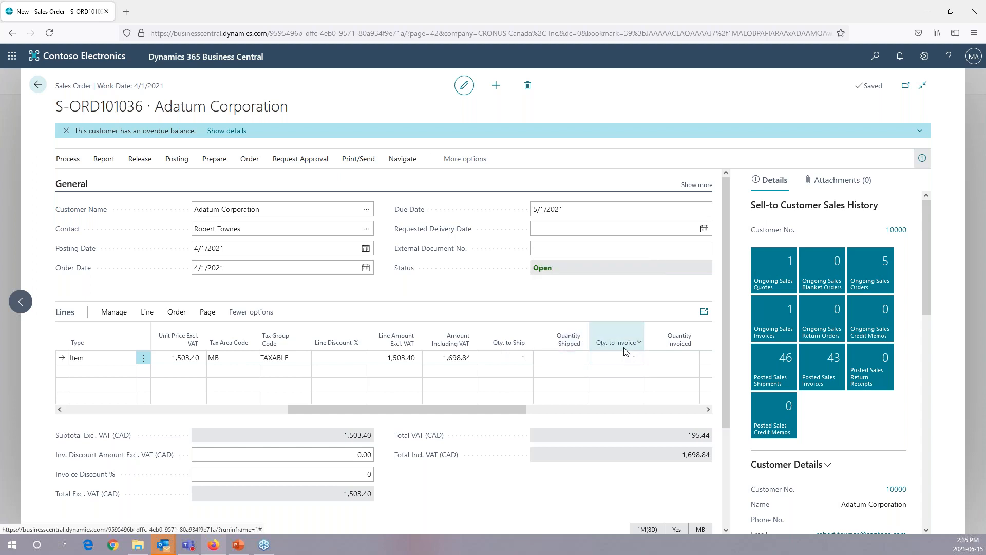
click(695, 360)
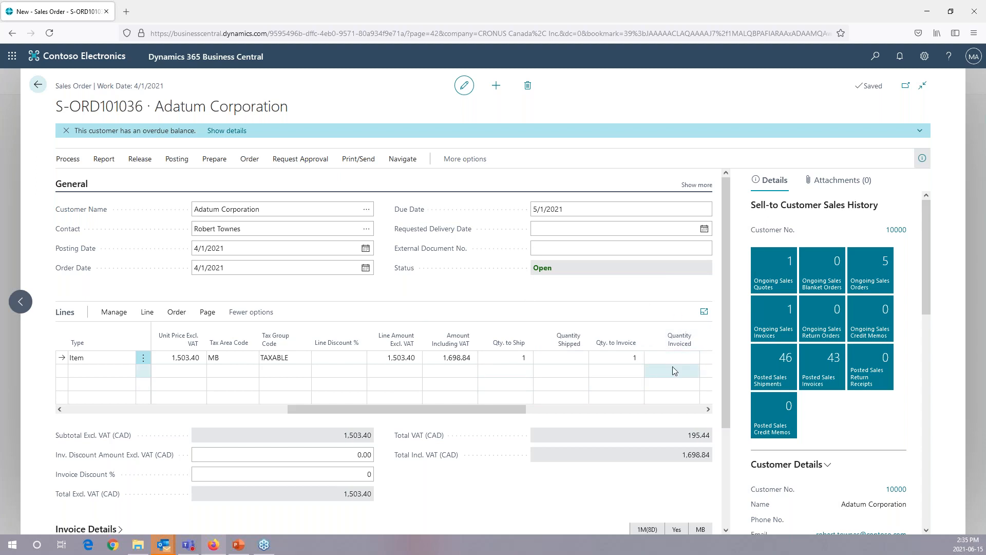
click(177, 160)
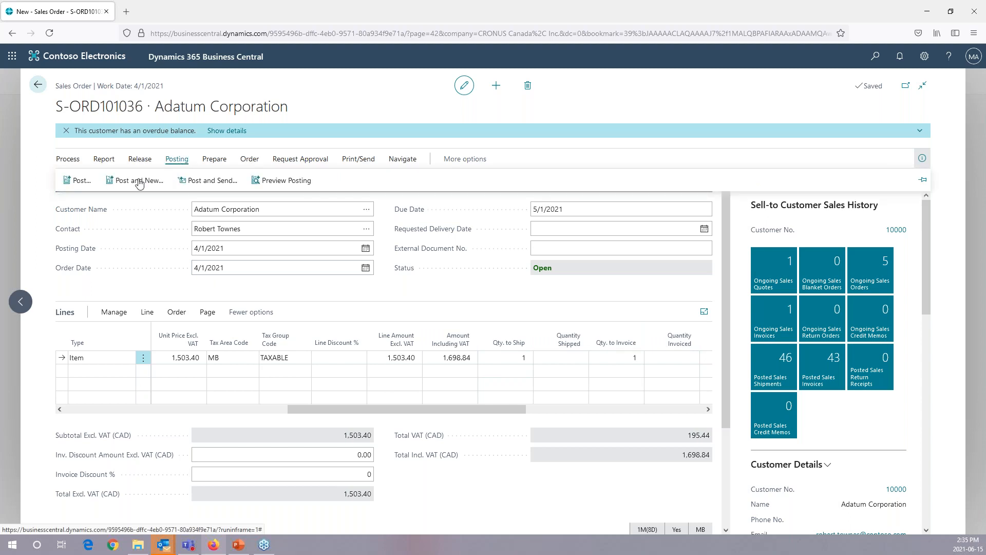
click(80, 185)
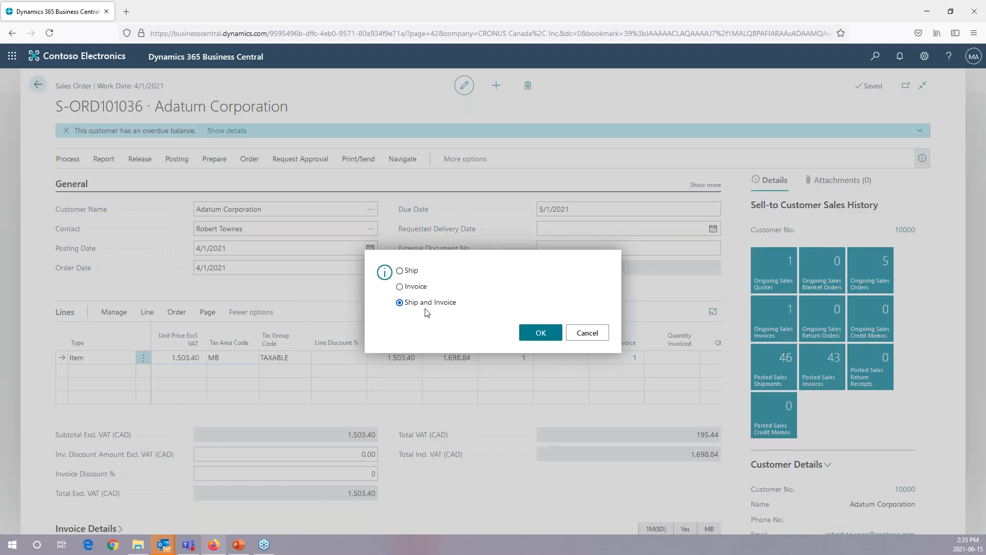
click(544, 335)
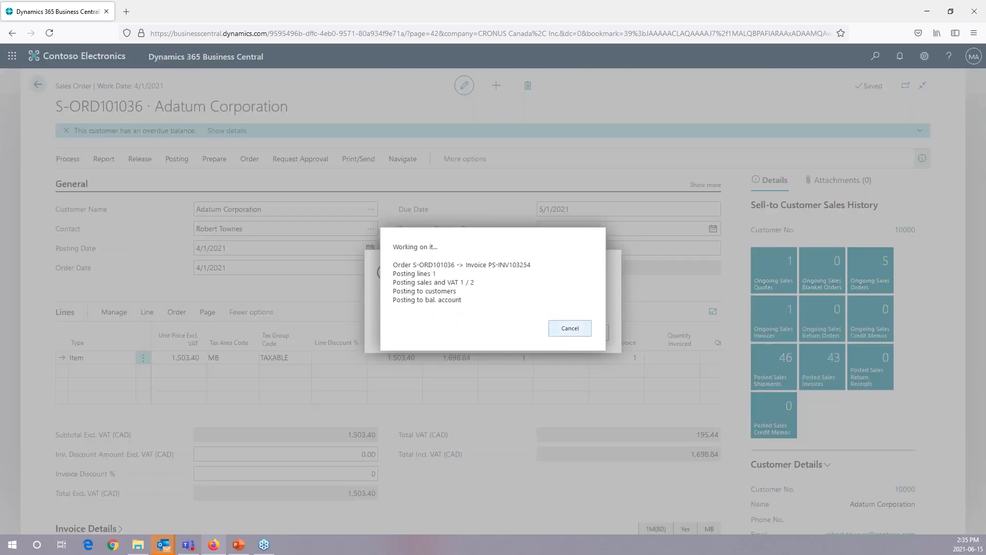
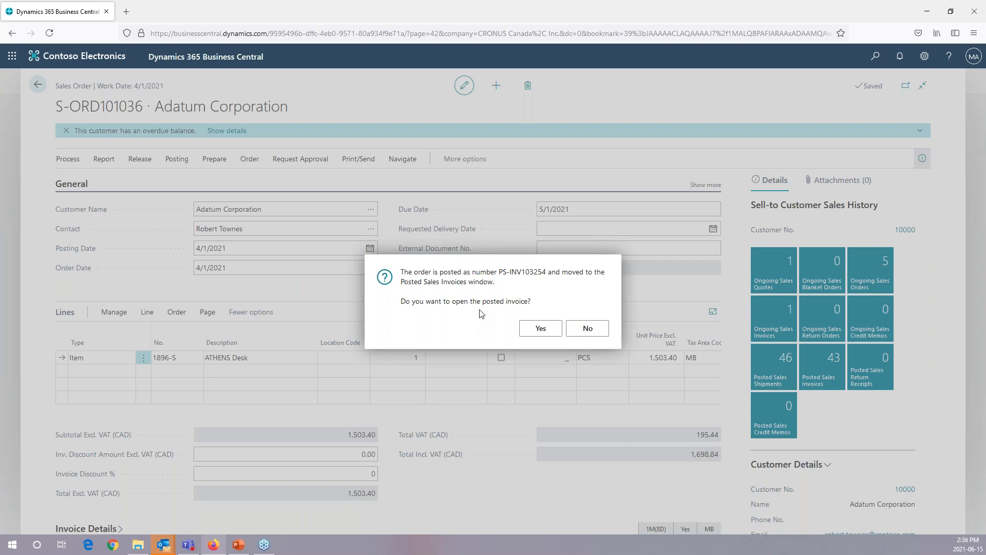
click(581, 333)
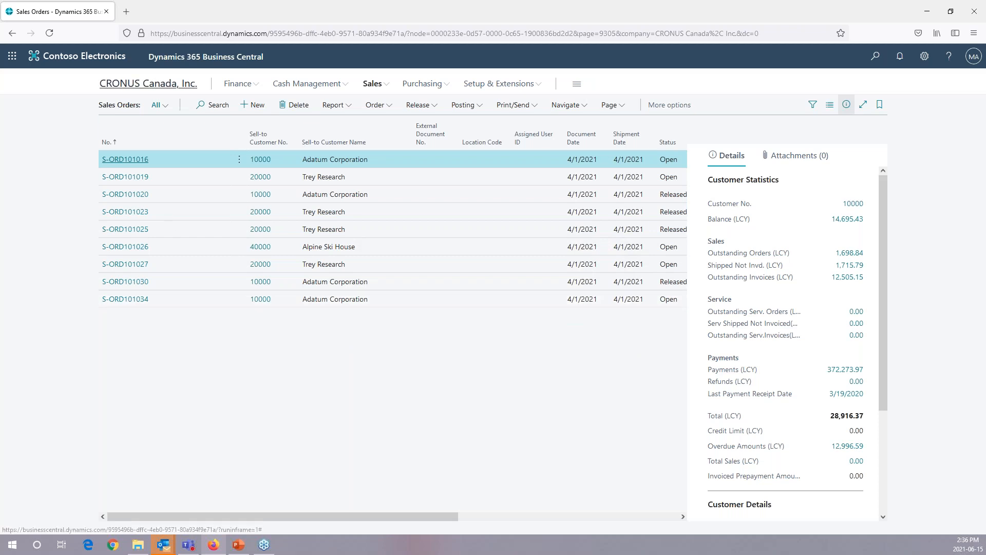
click(148, 84)
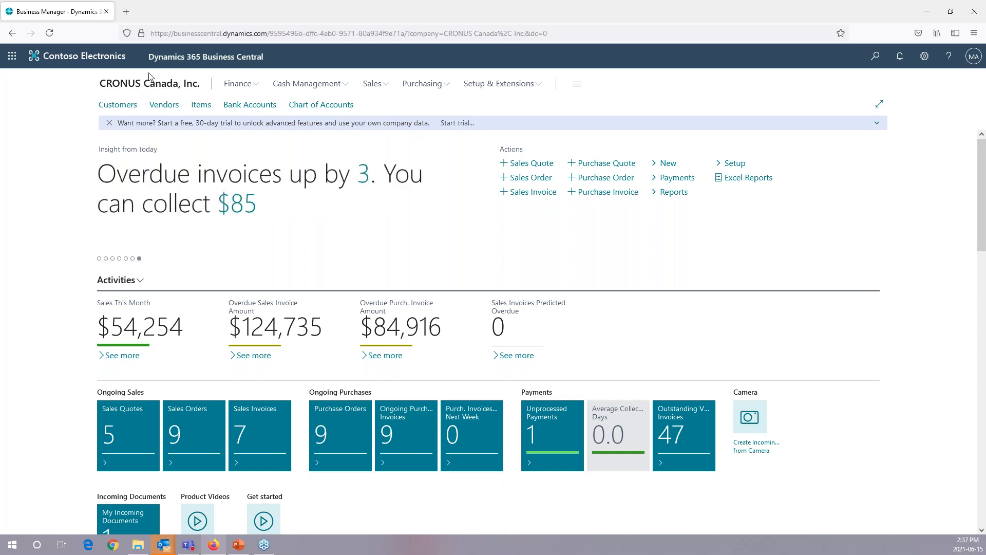
- Switch to Outlook and examine the new-document options and additional actions for Trey Research in the Business Central add-in
mouse_move(164, 544)
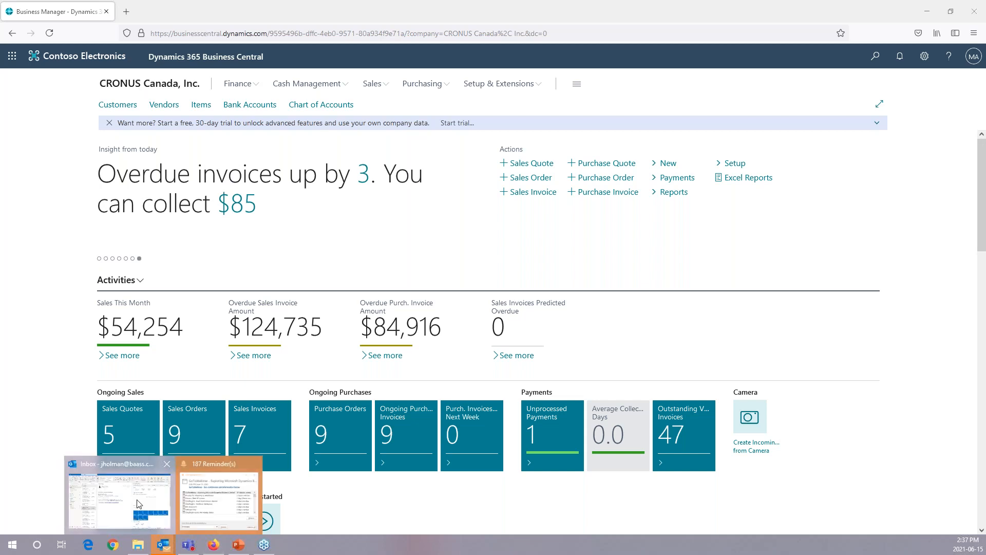
click(137, 504)
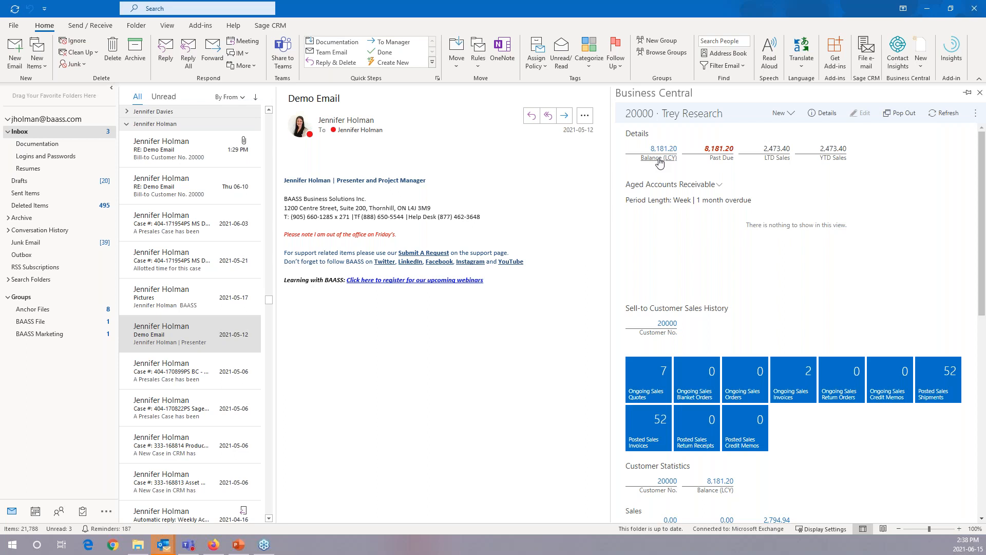
click(789, 119)
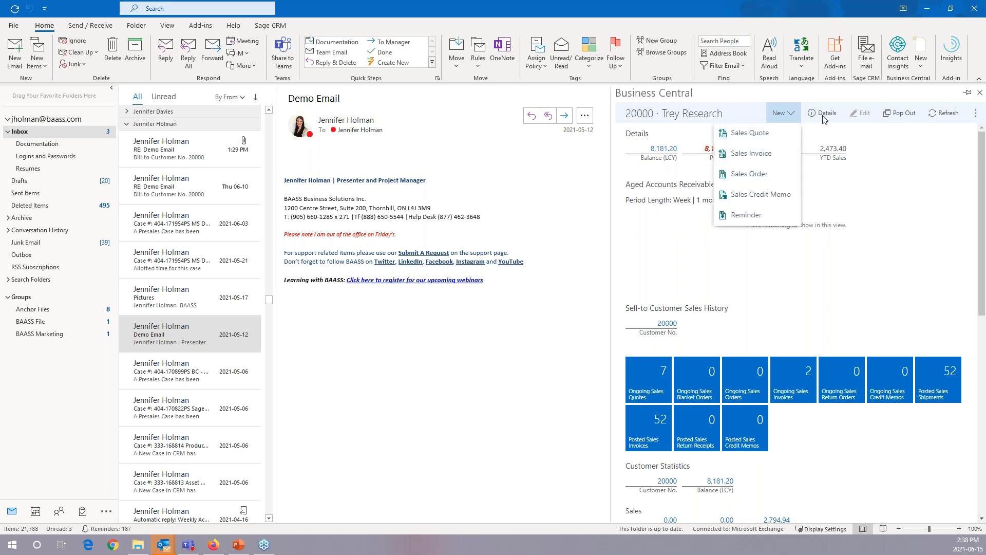
click(978, 118)
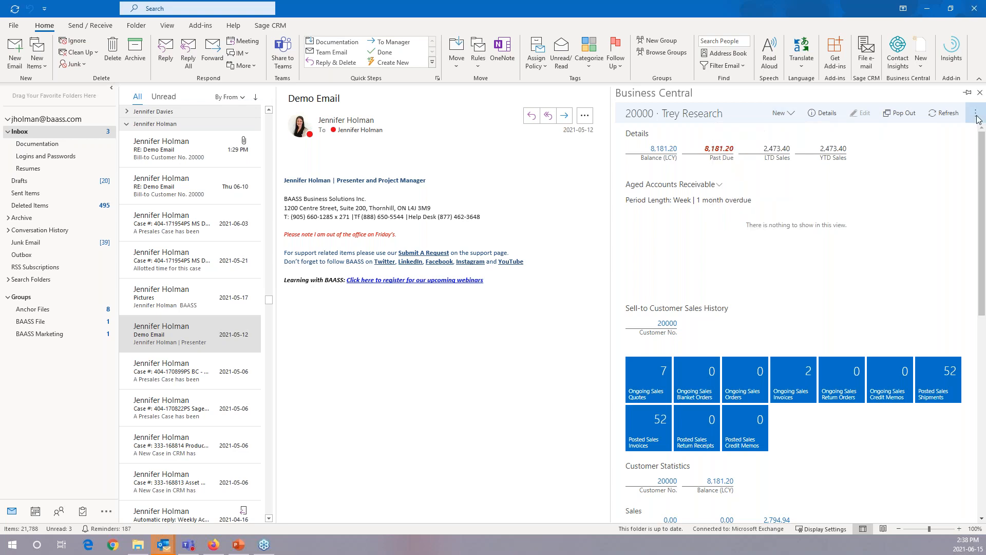
click(977, 117)
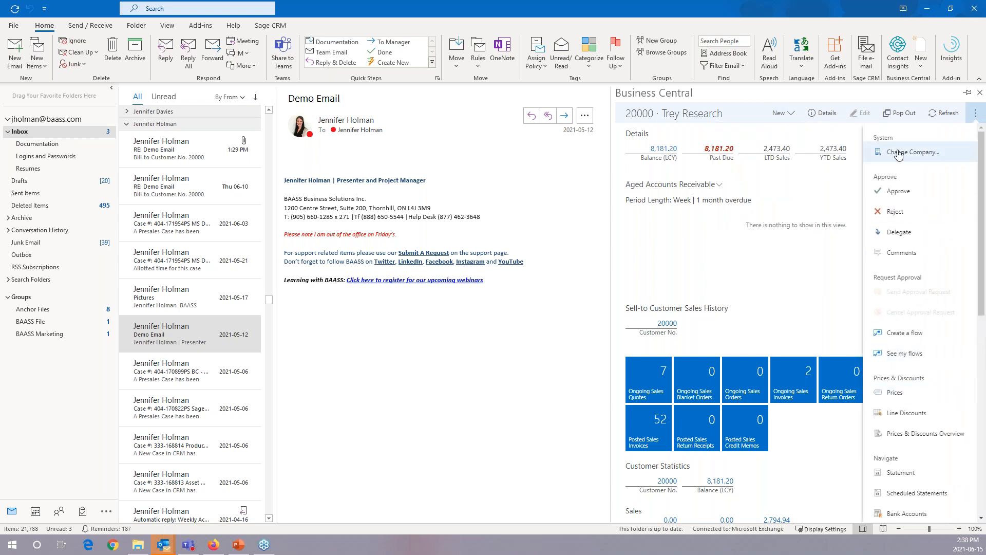
click(779, 113)
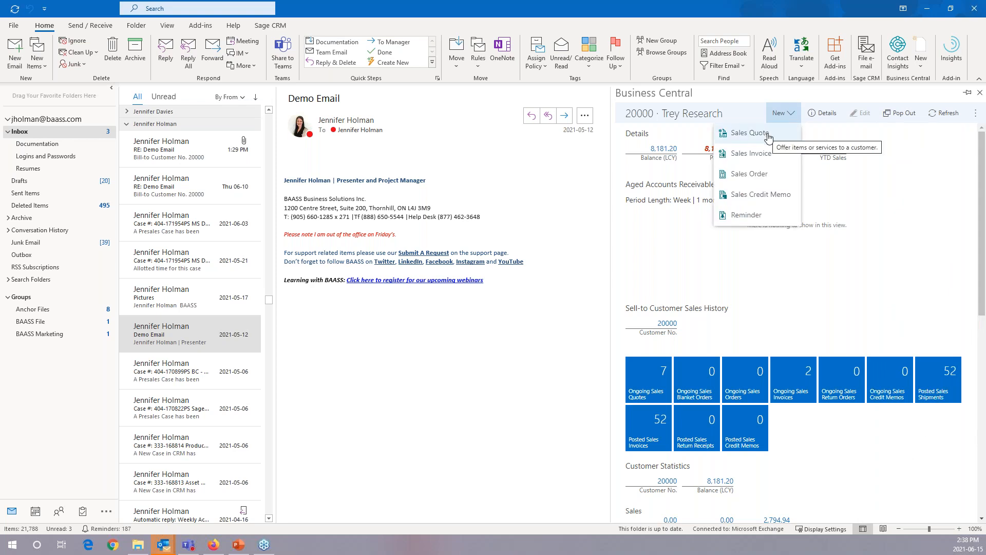
click(768, 134)
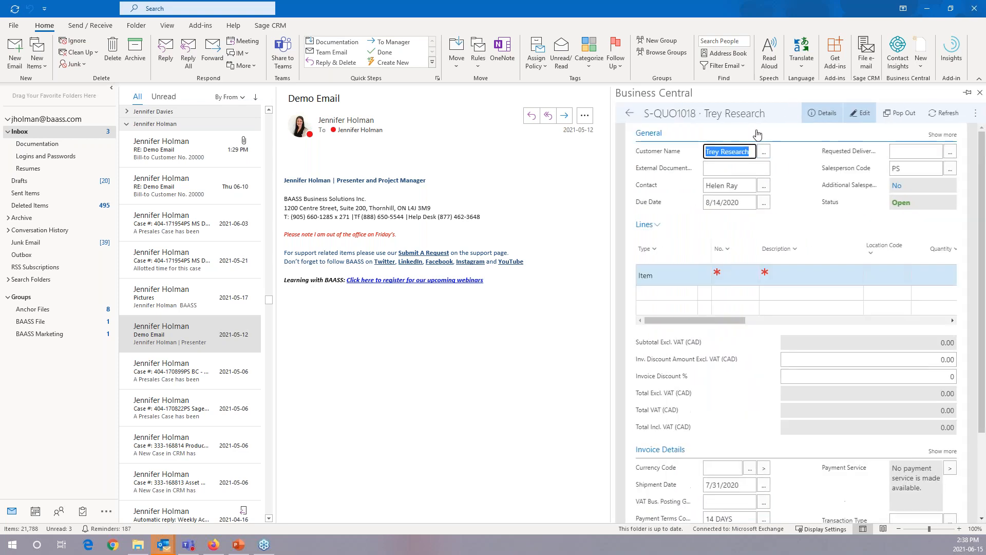
click(730, 275)
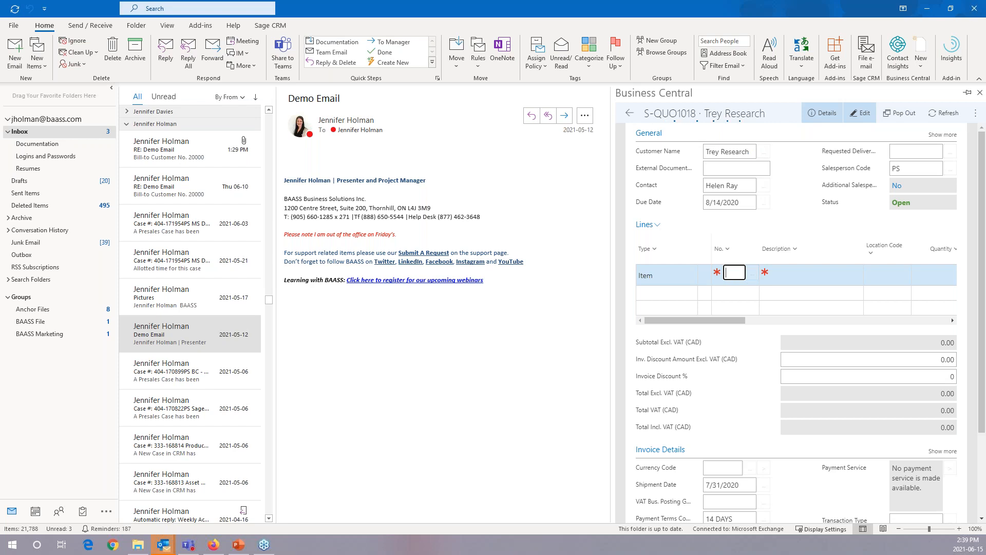
click(750, 277)
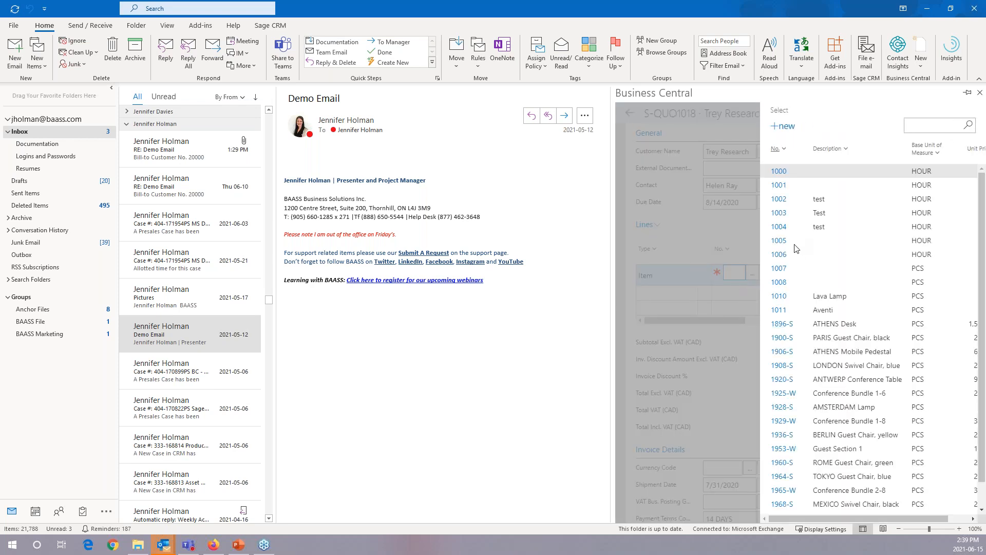
click(784, 325)
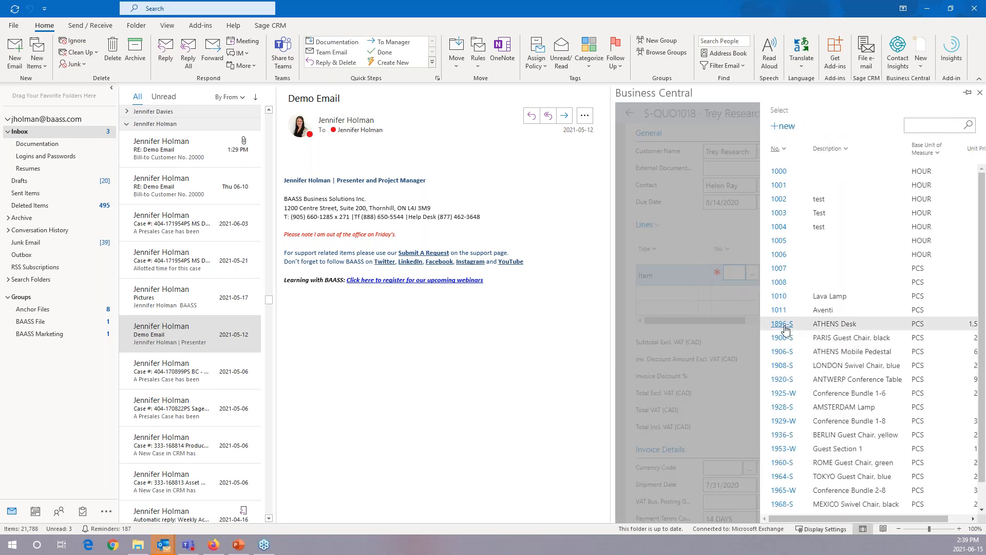
click(980, 94)
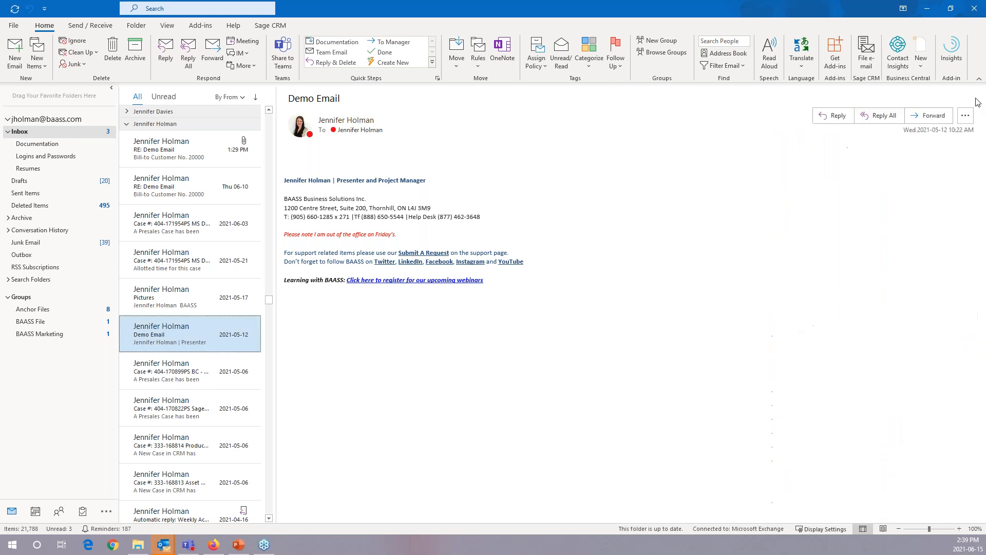
- Reopen Contact Insights for the Demo Email and select the Trey Research company contact
click(898, 61)
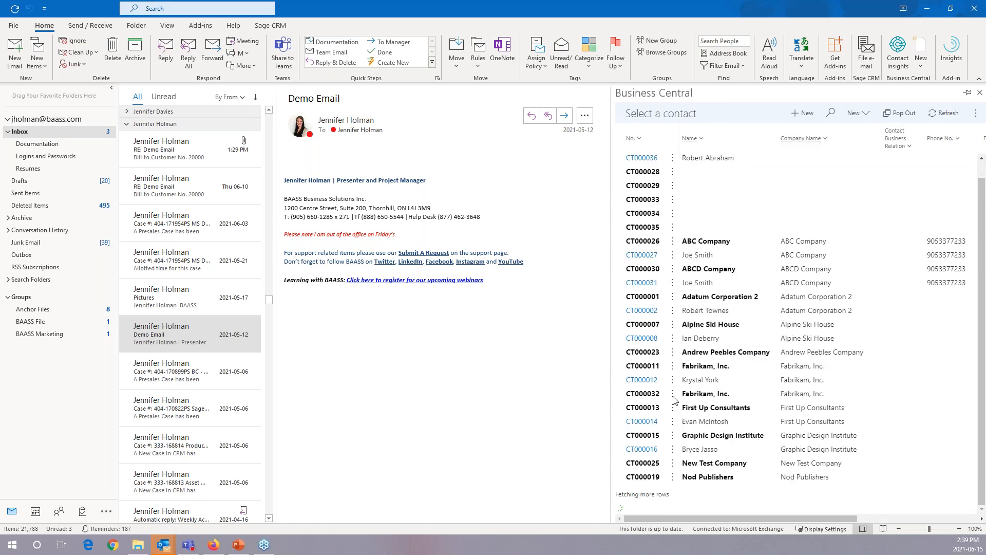
scroll(655, 455, down, 2)
scroll(655, 455, down, 5)
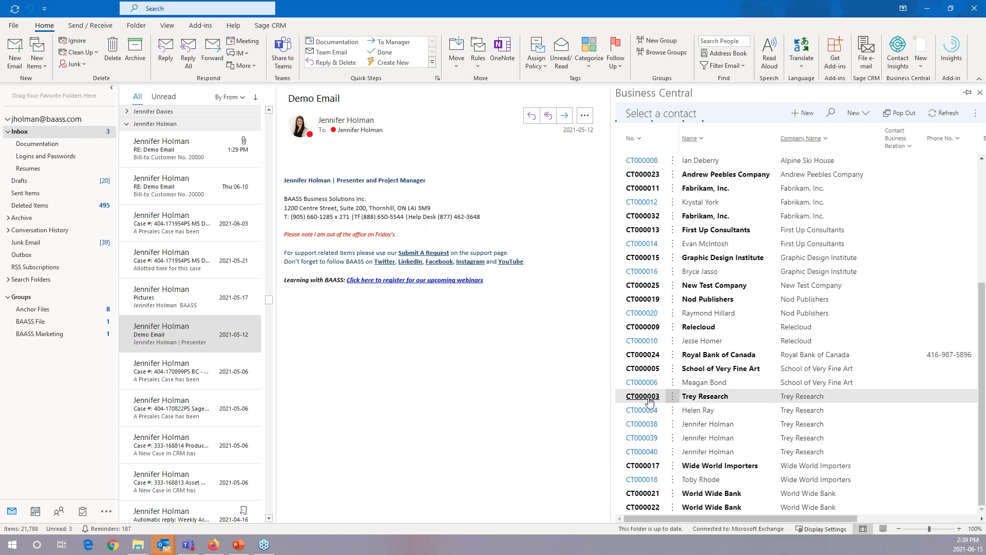
click(636, 397)
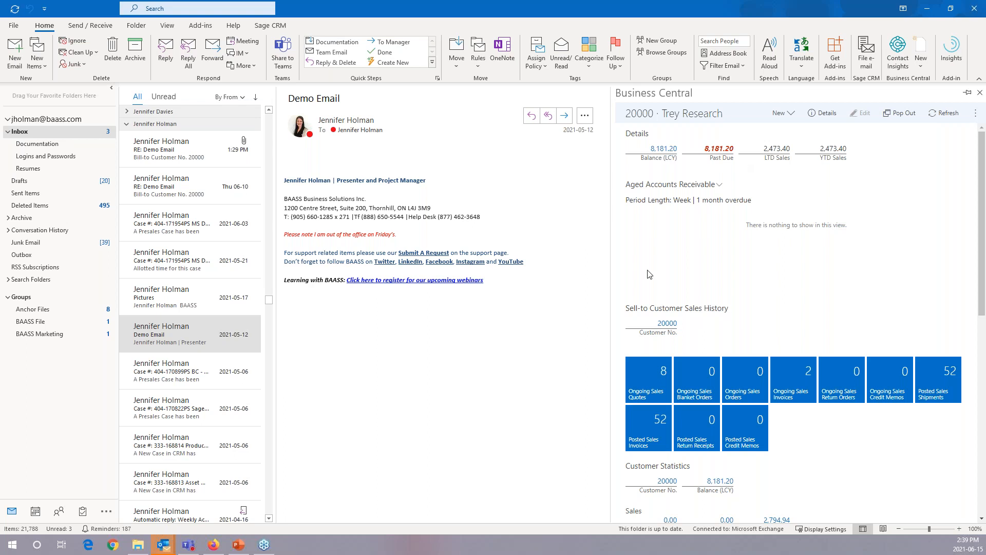
- Create a new sales quote for Trey Research and add item 1896-S, ATHENS Desk, to its first line
click(783, 114)
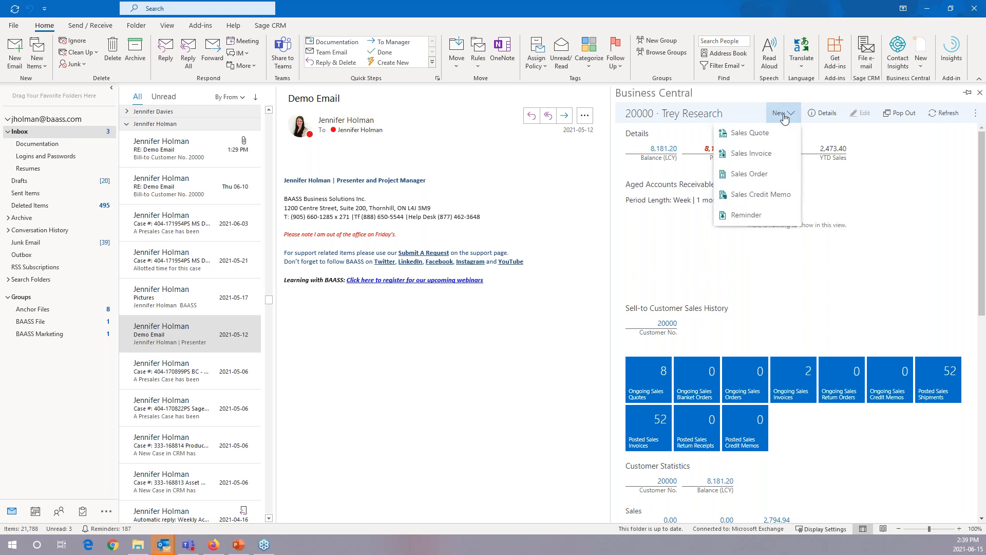
click(751, 135)
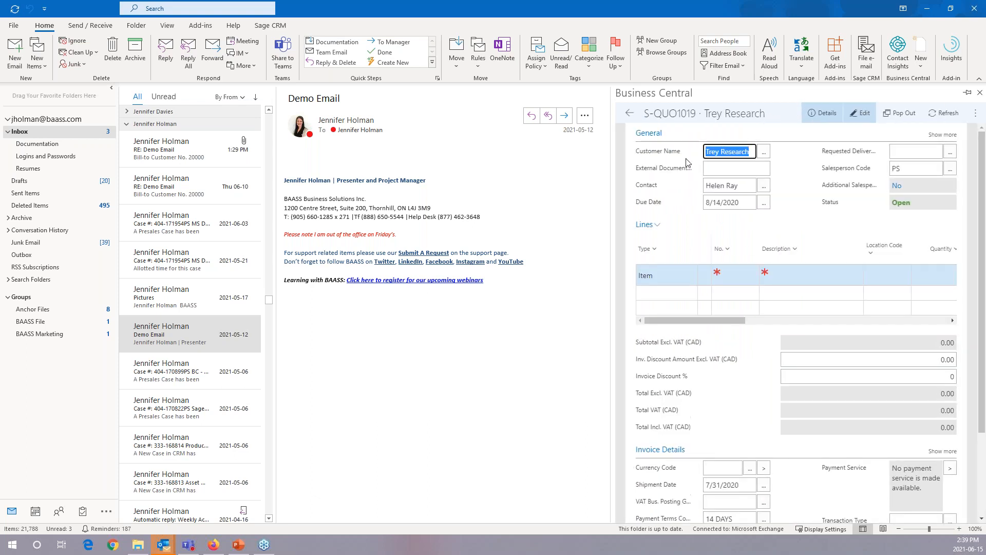
click(734, 272)
click(753, 273)
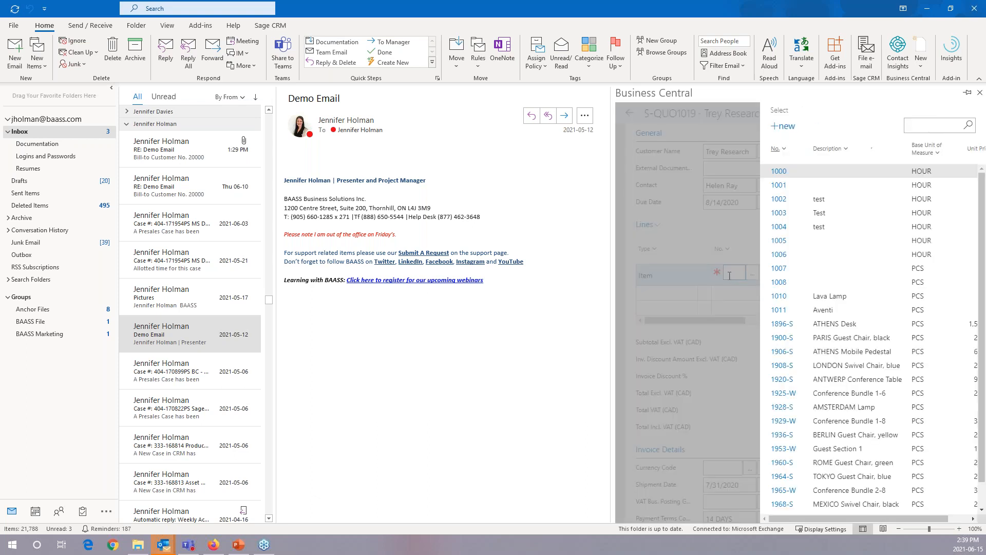
click(779, 324)
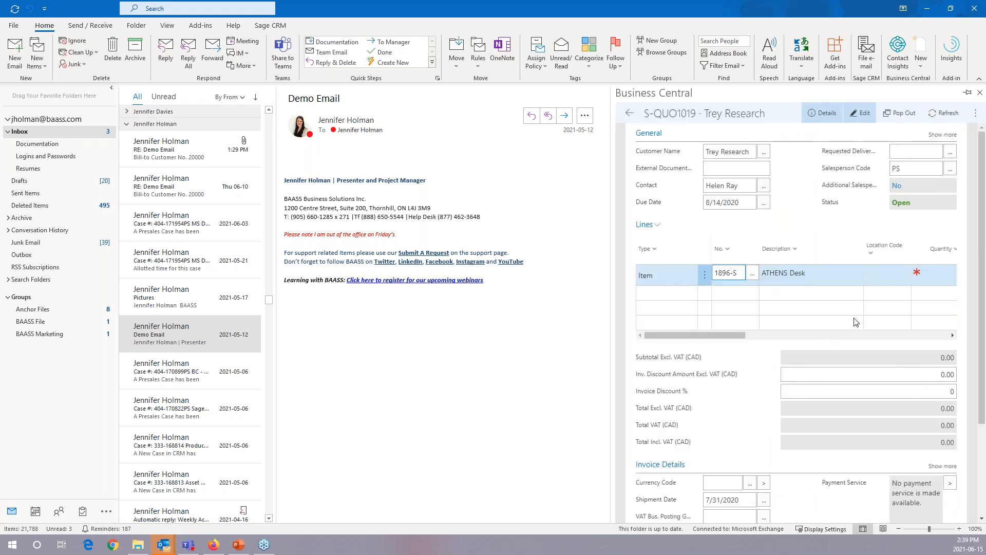
- Set the quantity of the quote's ATHENS Desk line to 1
click(944, 272)
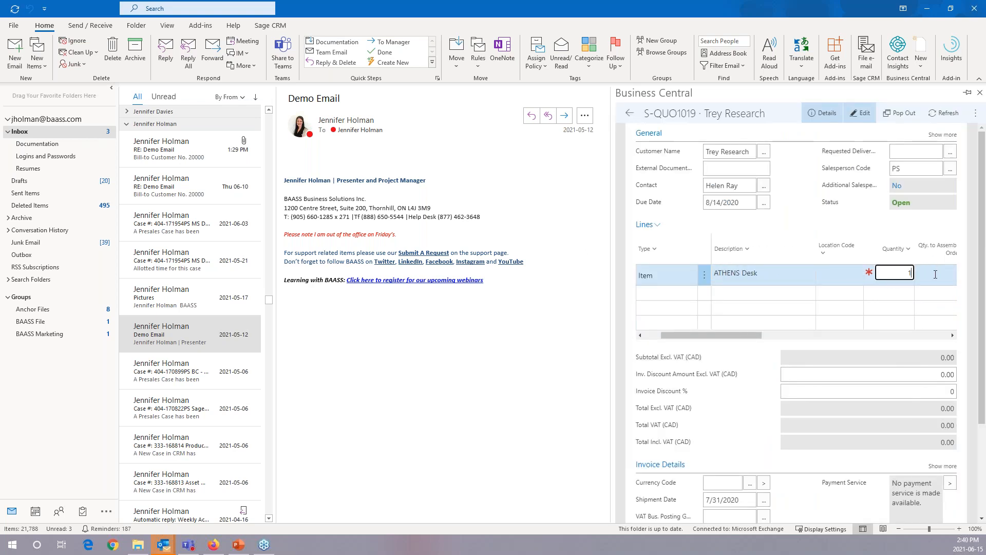
text(1)
key(Return)
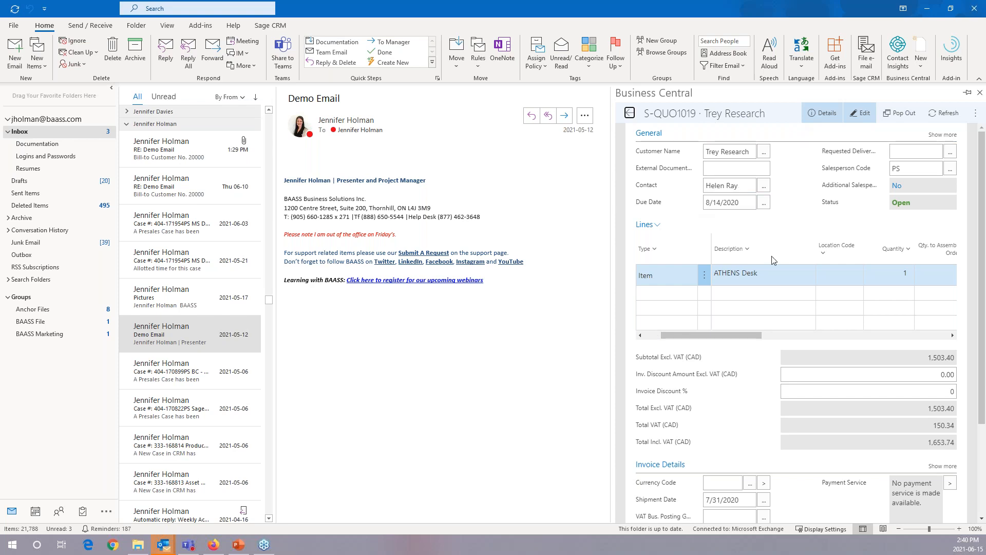
drag(714, 339, 705, 334)
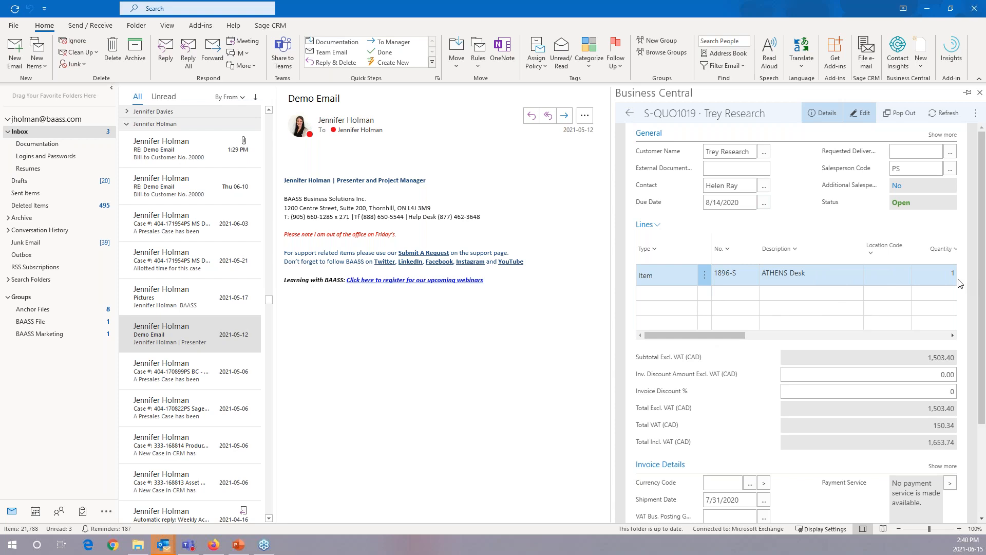
- Generate an email reply from the sales quote with the quote attached, using Send by Email
click(975, 113)
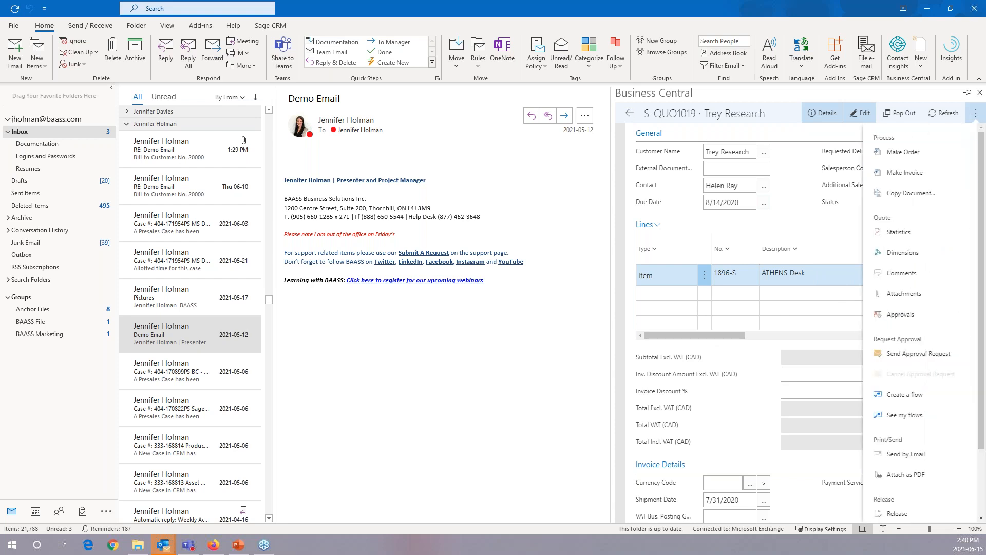
click(907, 454)
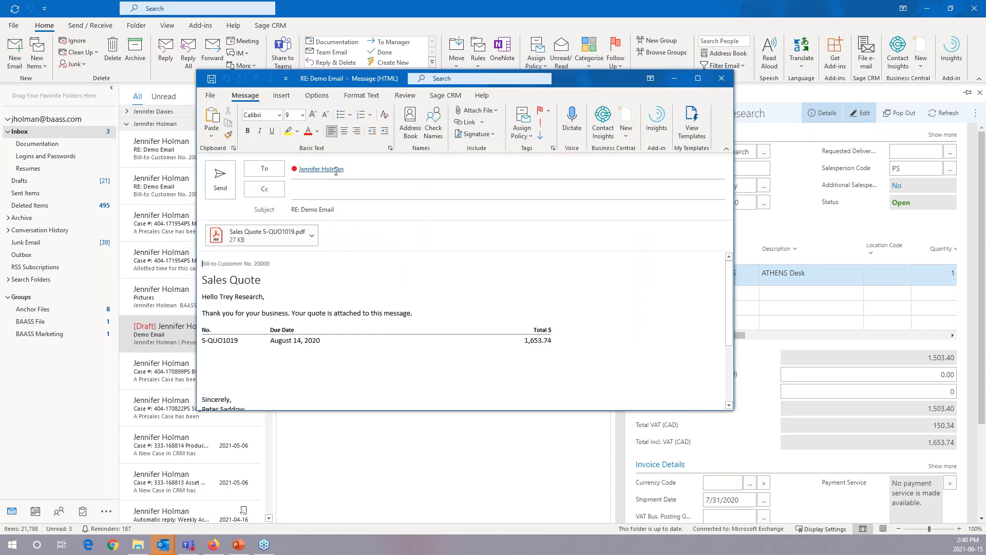
mouse_move(336, 171)
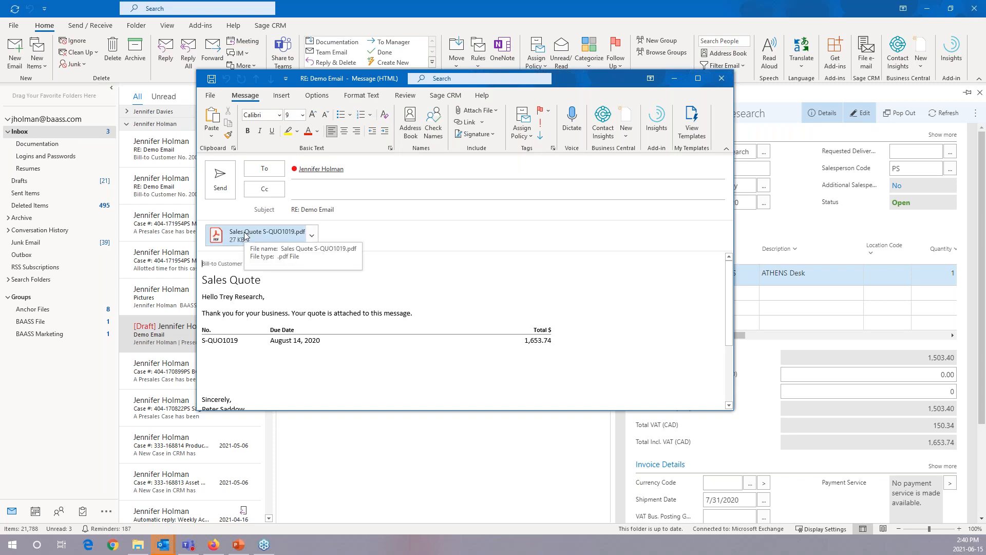
- Open the attached sales quote PDF, review its addresses, terms, line and totals through to the page end, and close it
click(246, 235)
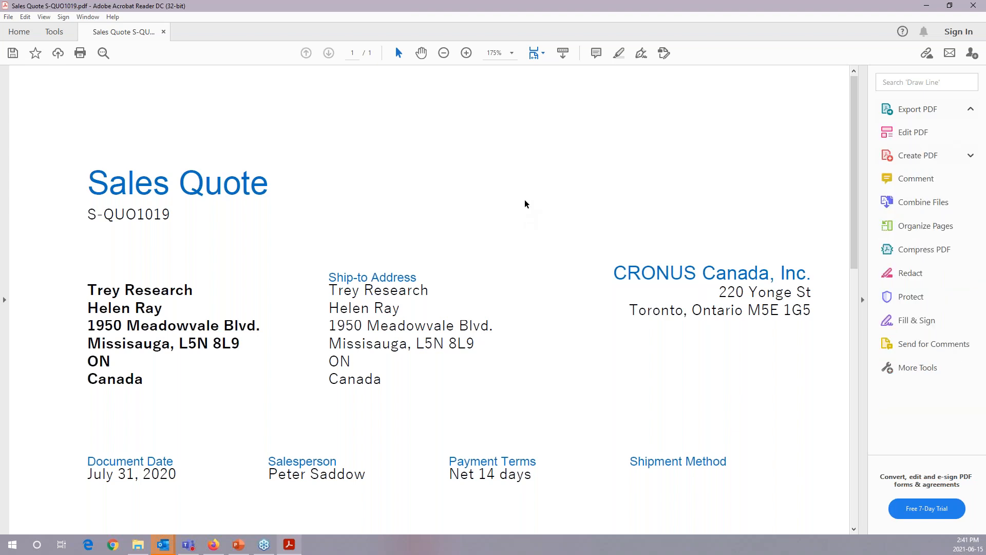
scroll(525, 201, down, 1)
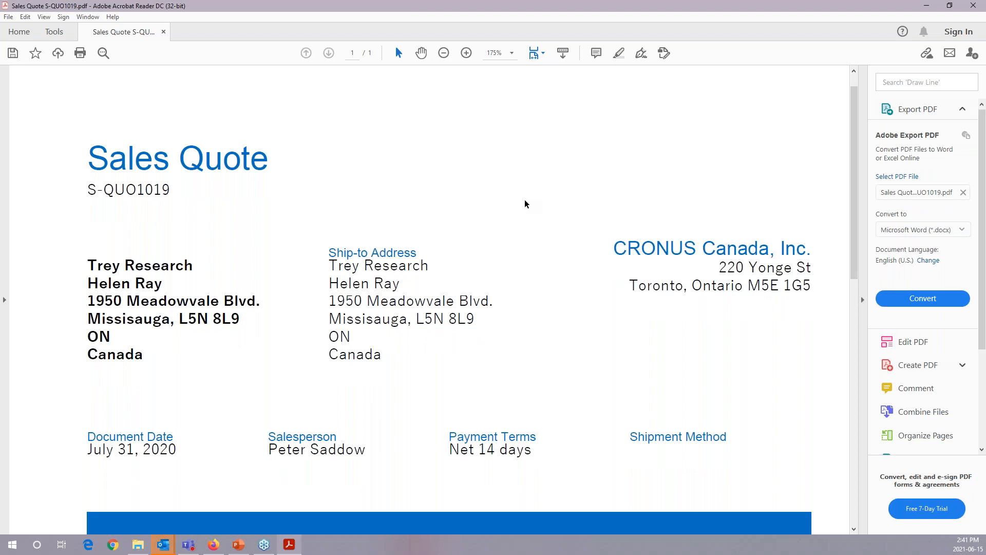
scroll(524, 202, down, 1)
scroll(521, 205, down, 1)
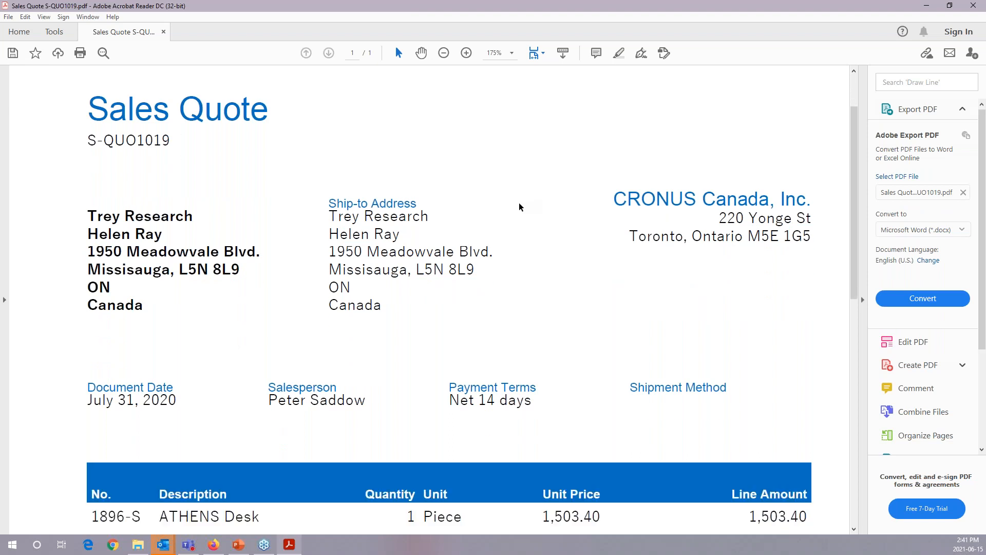
scroll(521, 207, down, 1)
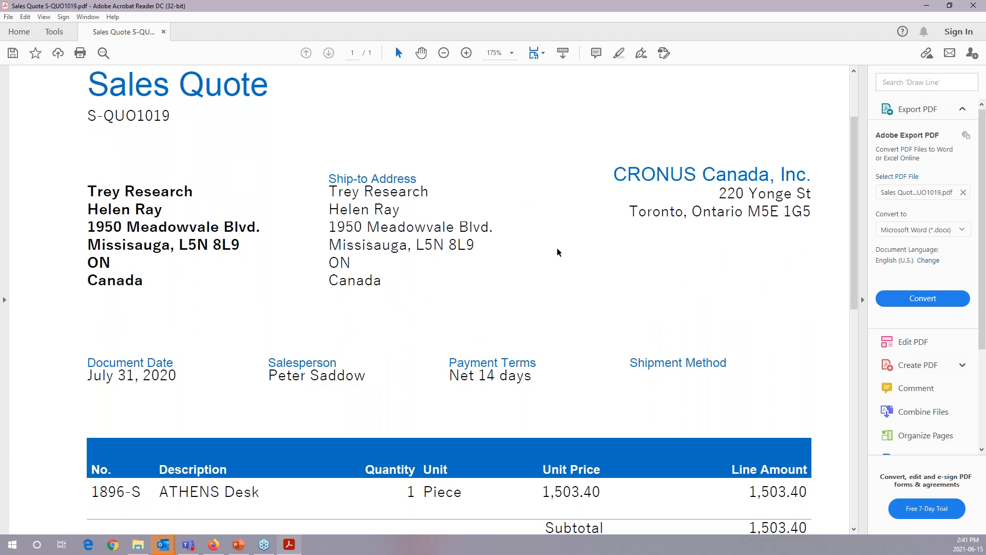
scroll(558, 252, down, 2)
scroll(559, 253, down, 6)
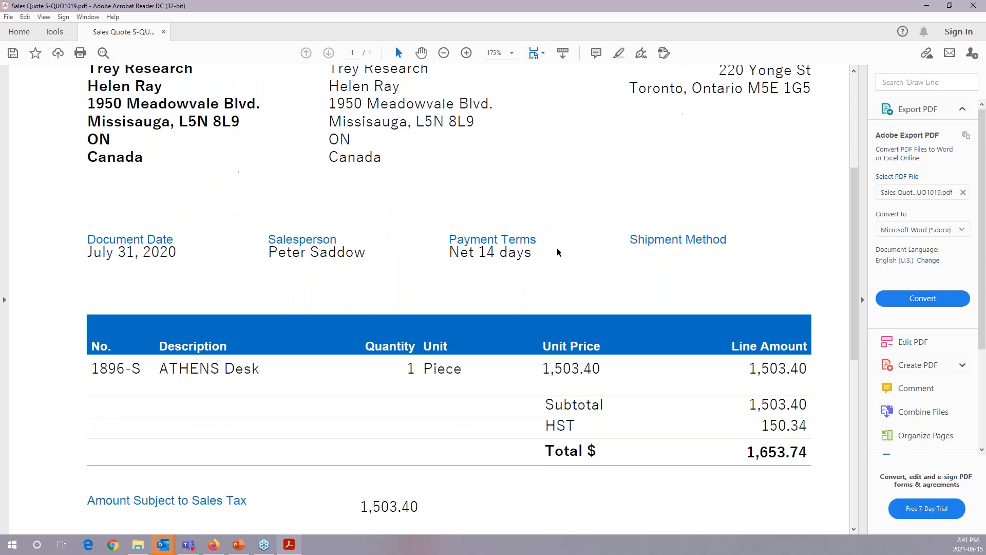
scroll(559, 253, down, 7)
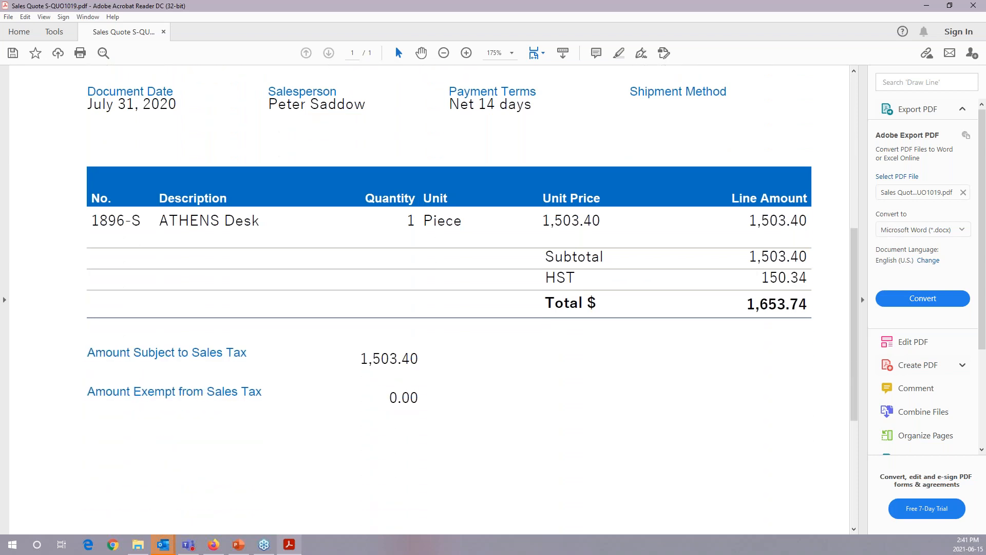
scroll(430, 300, down, 6)
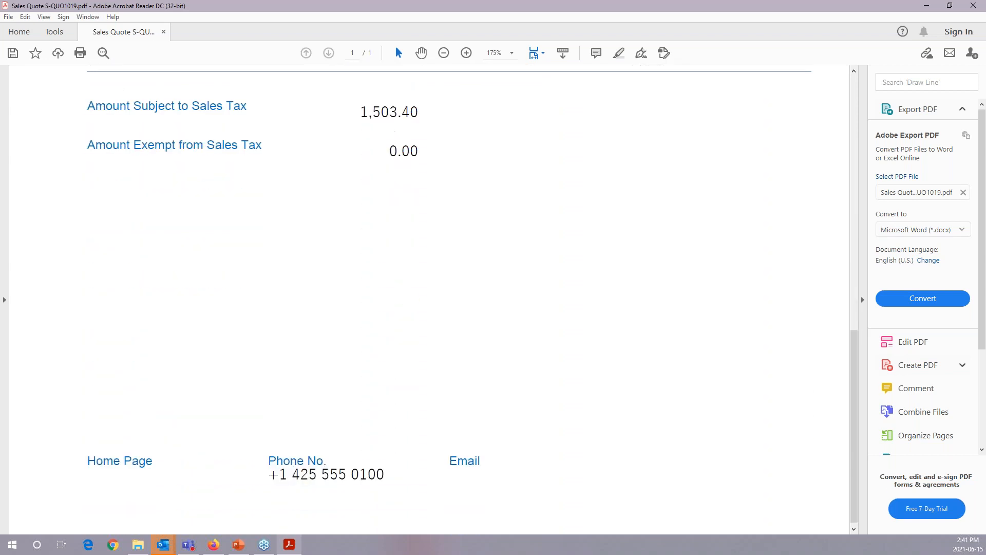
scroll(429, 300, up, 5)
scroll(430, 299, up, 20)
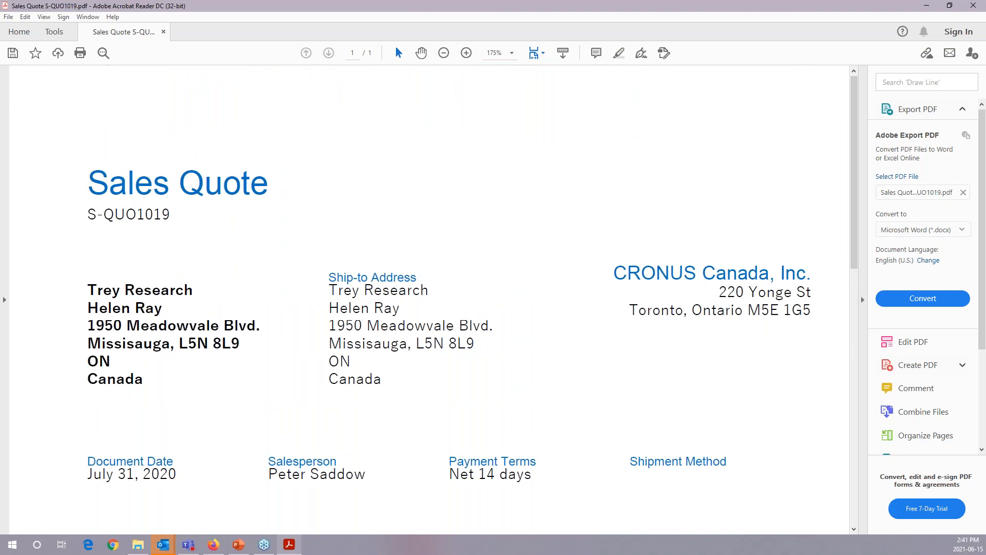
click(979, 6)
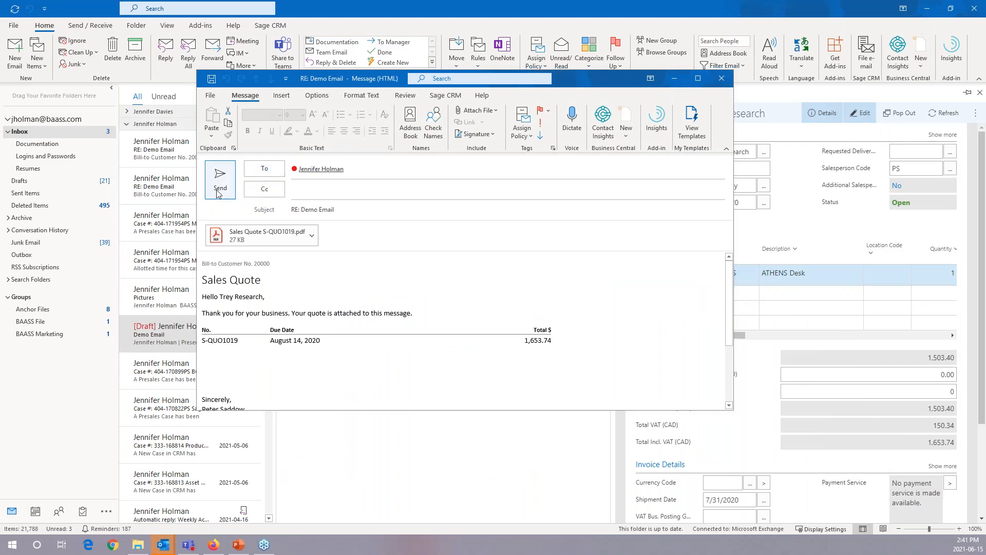
- Send the sales quote email and switch to Business Central in the Firefox window
click(219, 180)
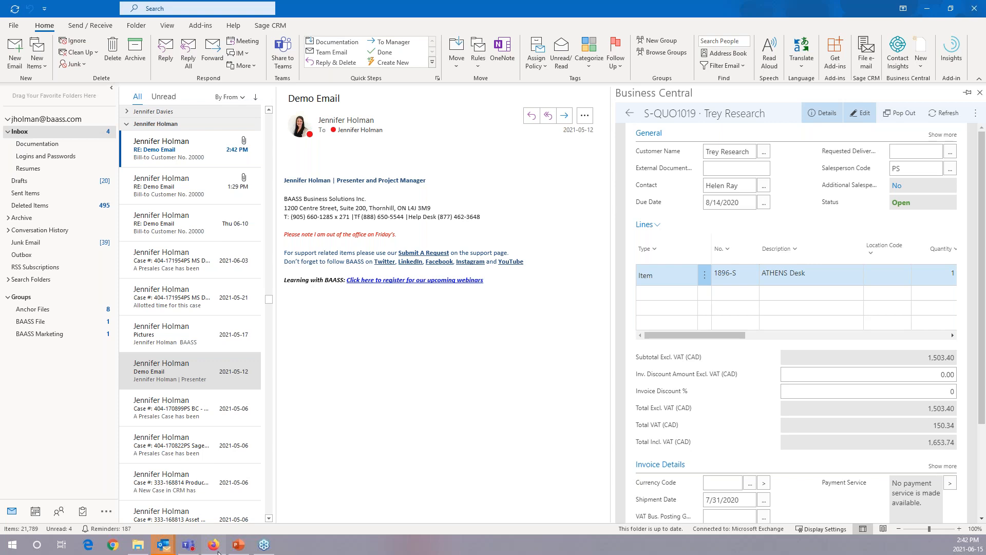
mouse_move(218, 552)
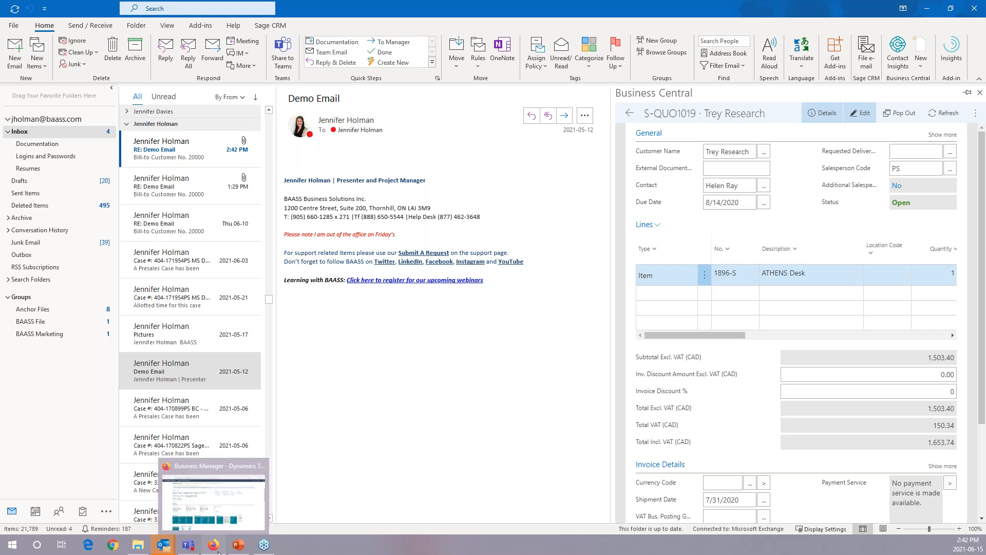
click(218, 552)
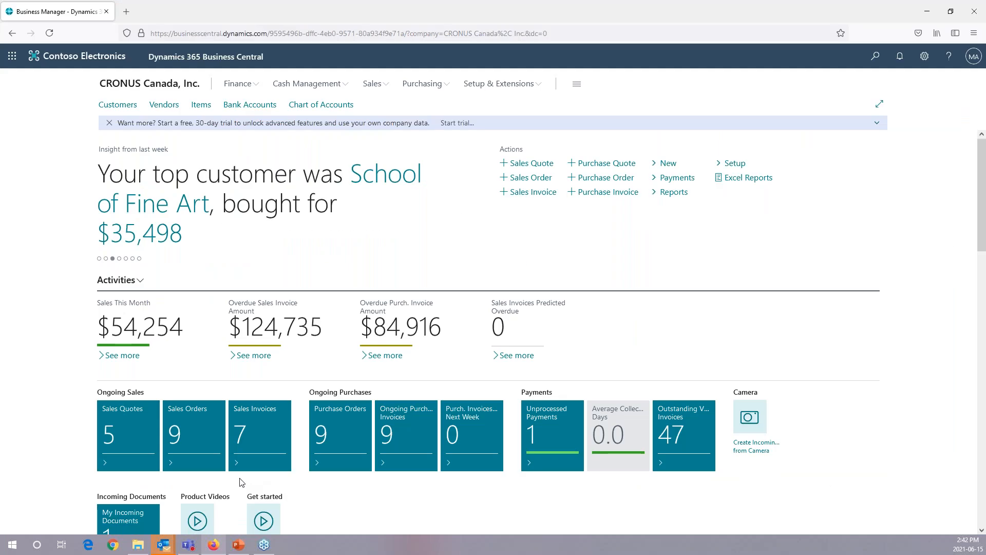
- From the customer list, open the child customer's card, examine its Bill-to Customer under Invoicing, and return to the list
click(120, 107)
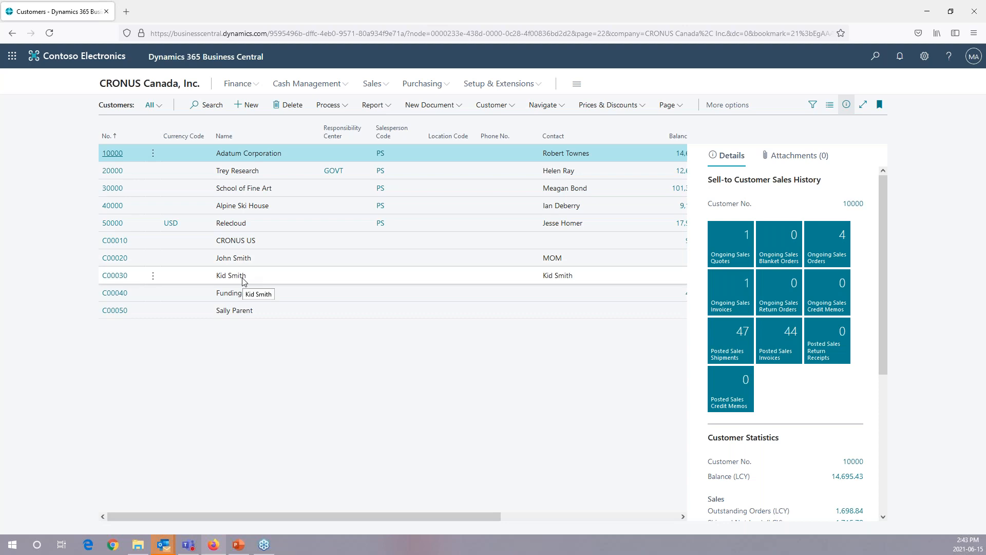
click(115, 278)
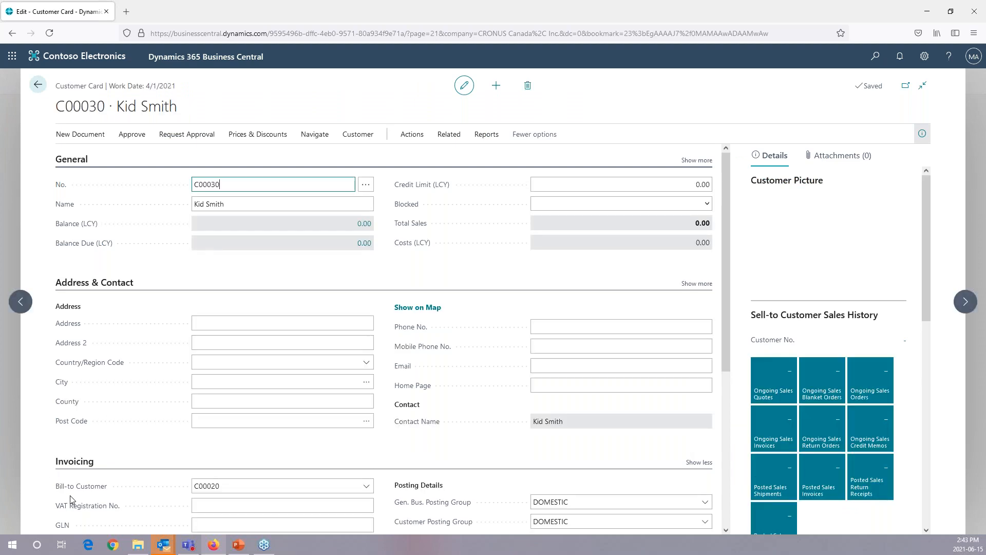
scroll(121, 494, down, 1)
click(241, 448)
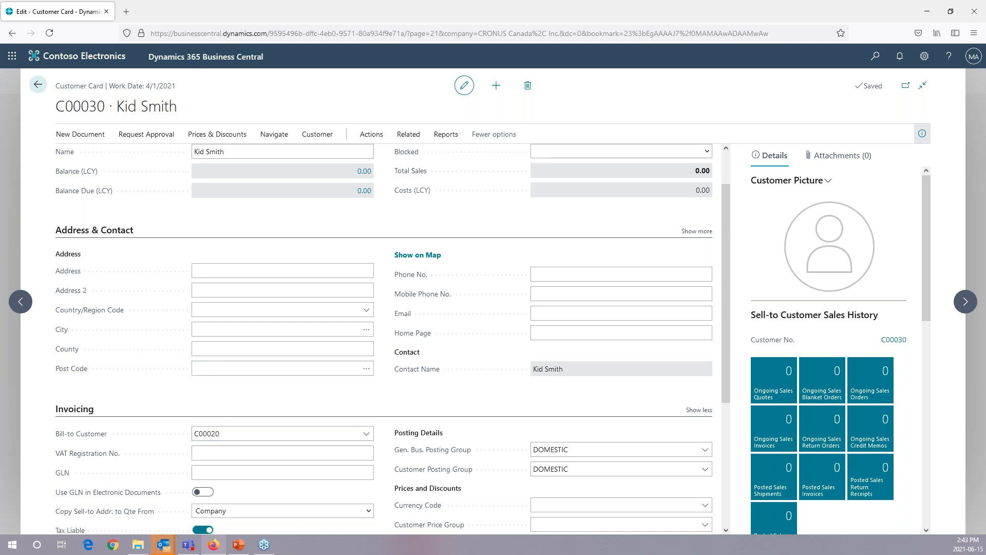
click(39, 87)
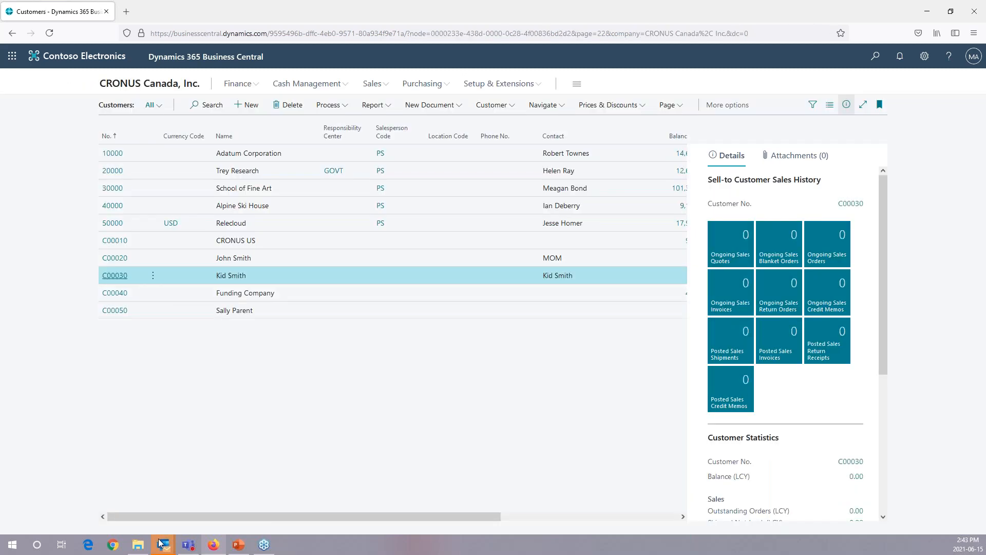
- Switch to Outlook to look over the Trey Research quote in the Business Central add-in, and return to Business Central in Firefox
mouse_move(164, 545)
click(156, 513)
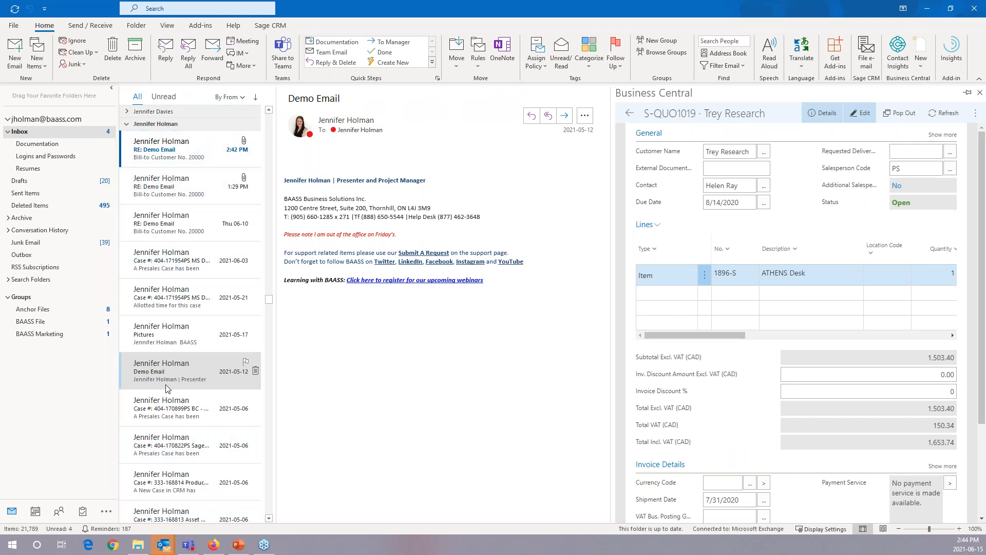
click(303, 378)
click(213, 545)
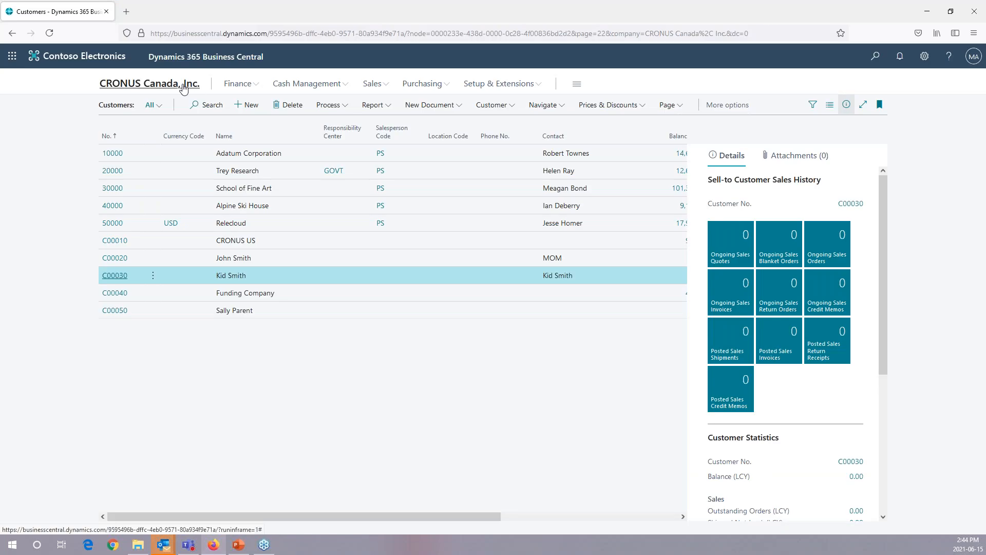
- From the sales items list, open the ATHENS Desk item card and show its related Cross References
click(371, 84)
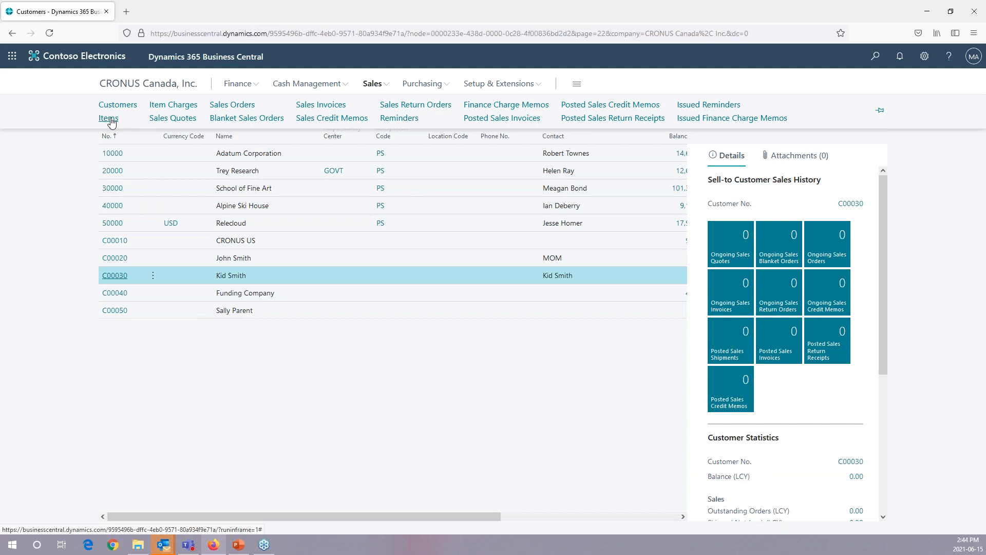
click(109, 119)
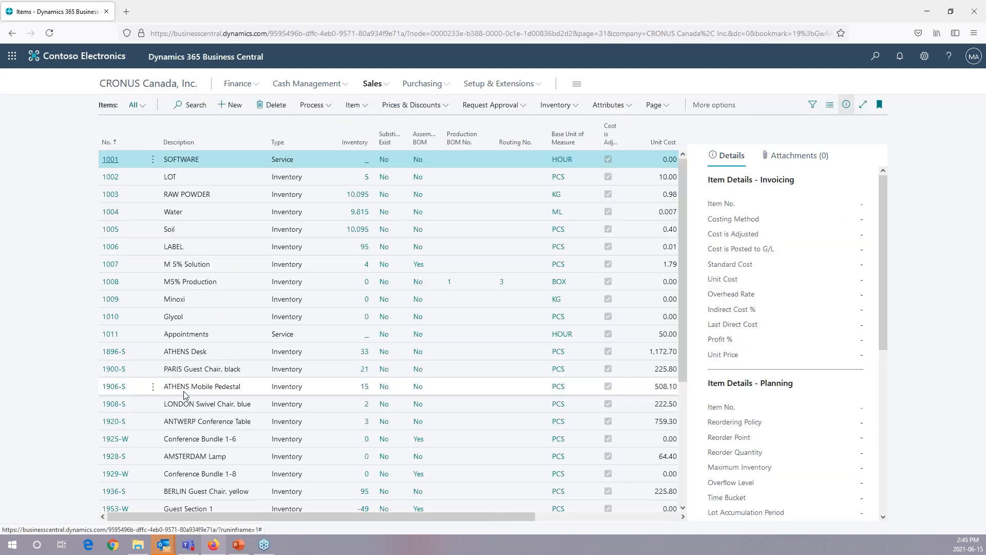
click(119, 371)
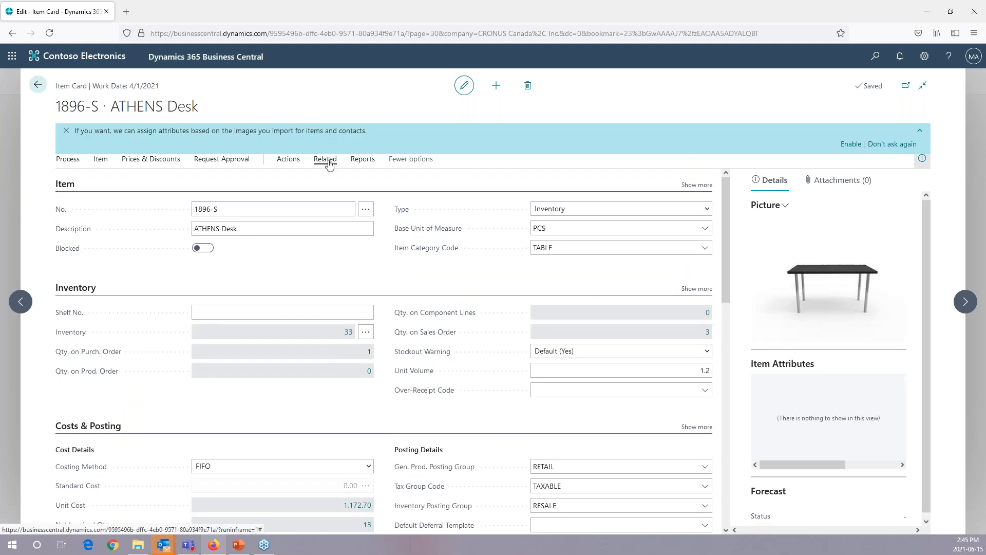
click(330, 163)
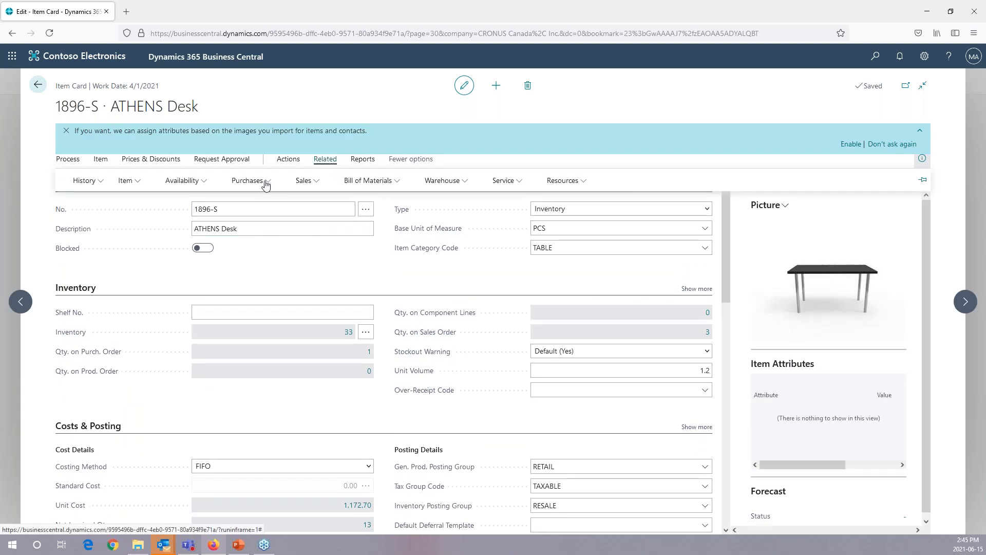
click(135, 183)
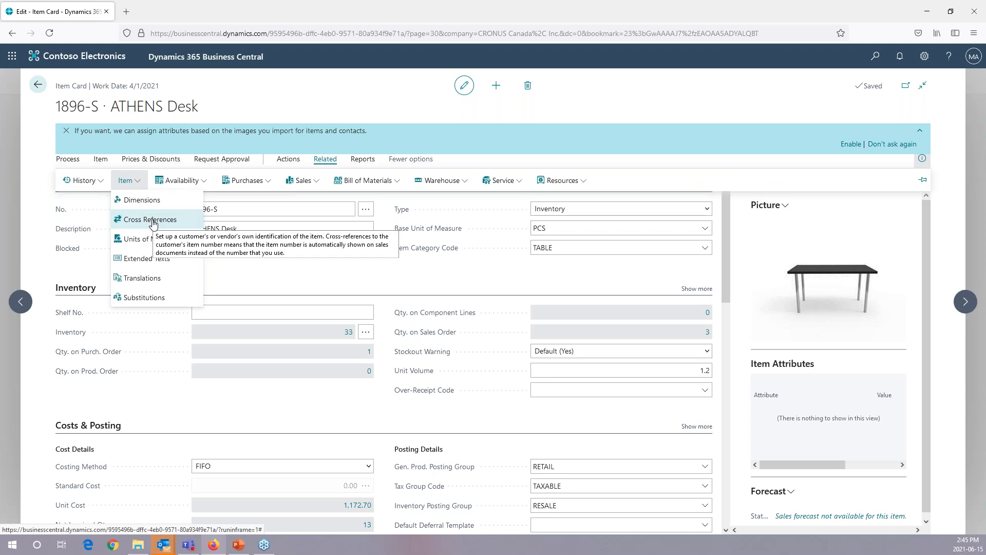
click(153, 221)
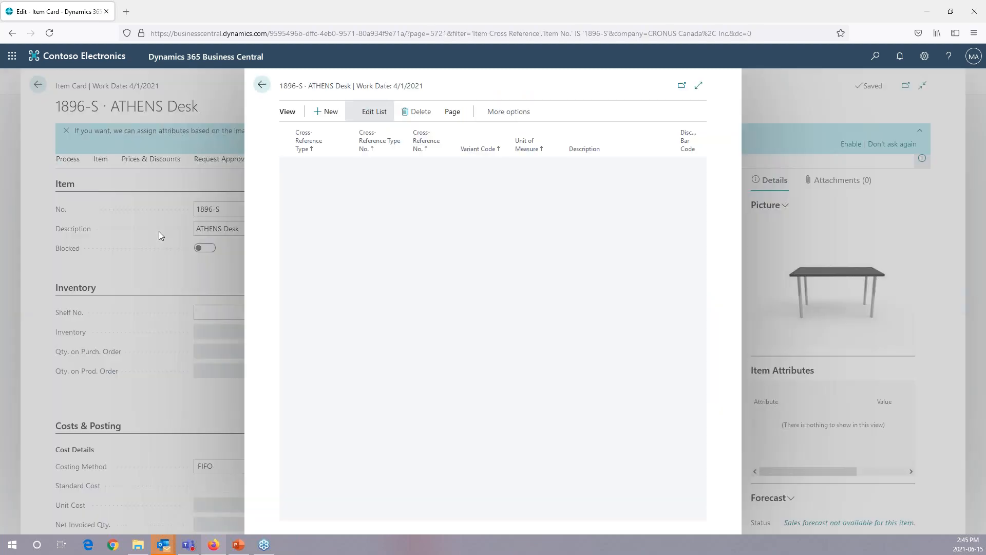
- Start a cross-reference entry of type Customer for Adatum Corporation, leaving the Cross-Reference No. empty
click(335, 164)
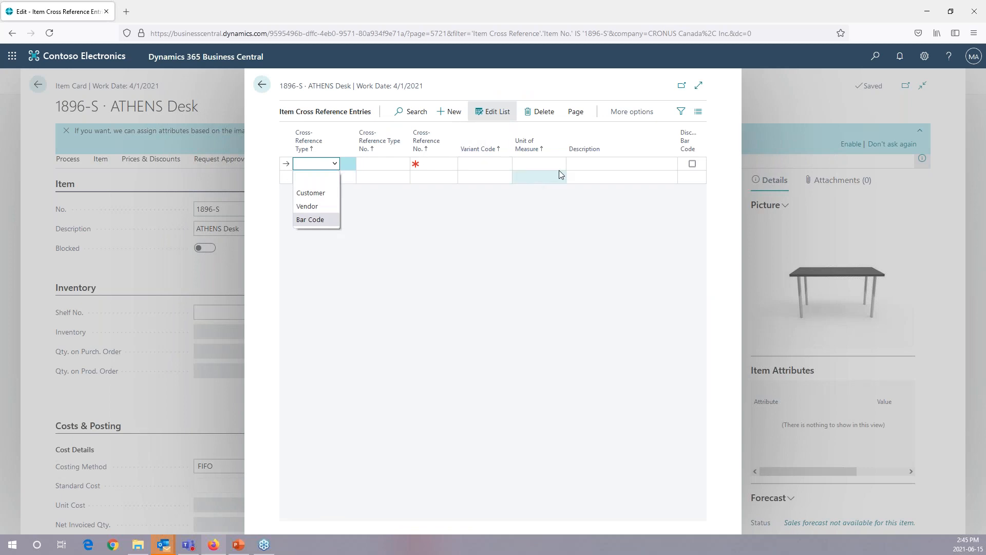
click(325, 197)
click(387, 163)
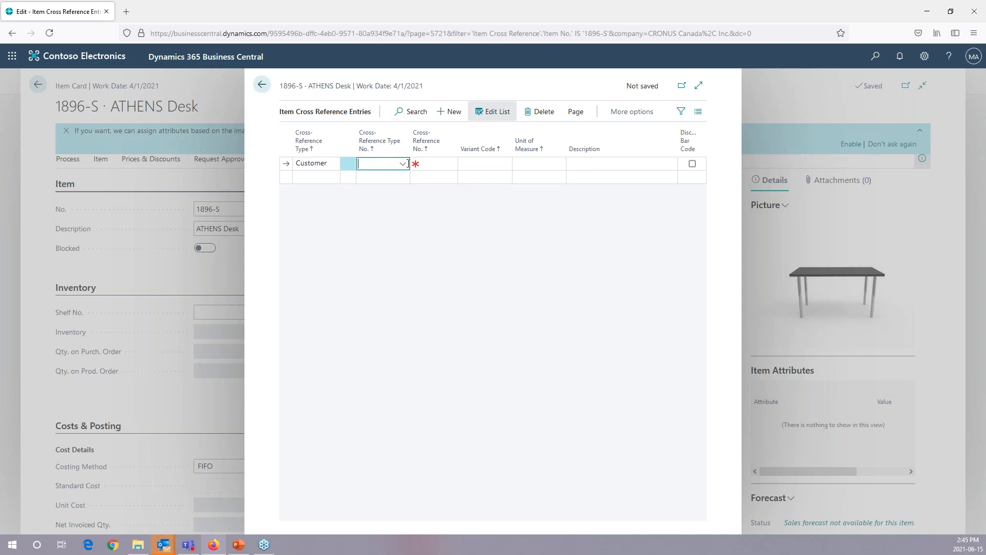
click(387, 207)
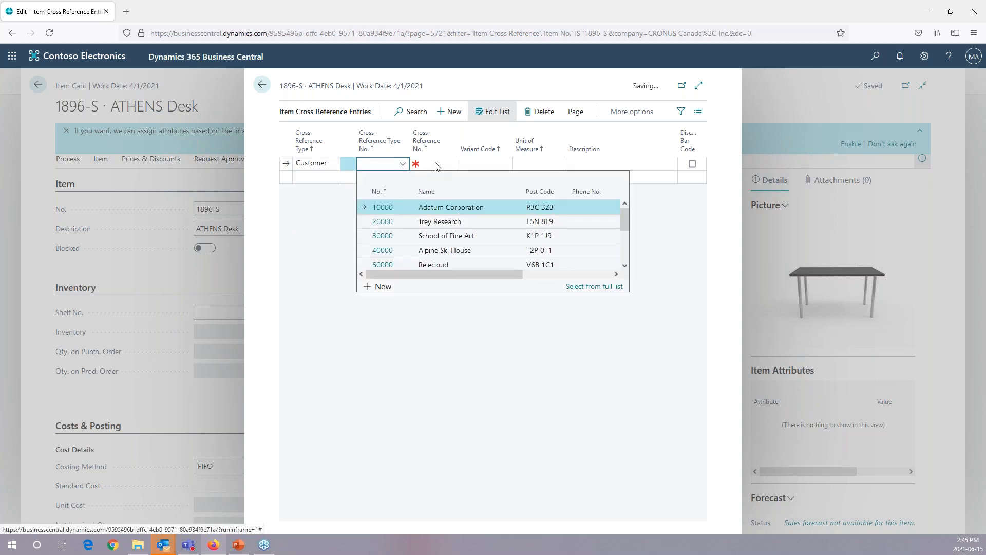
click(435, 166)
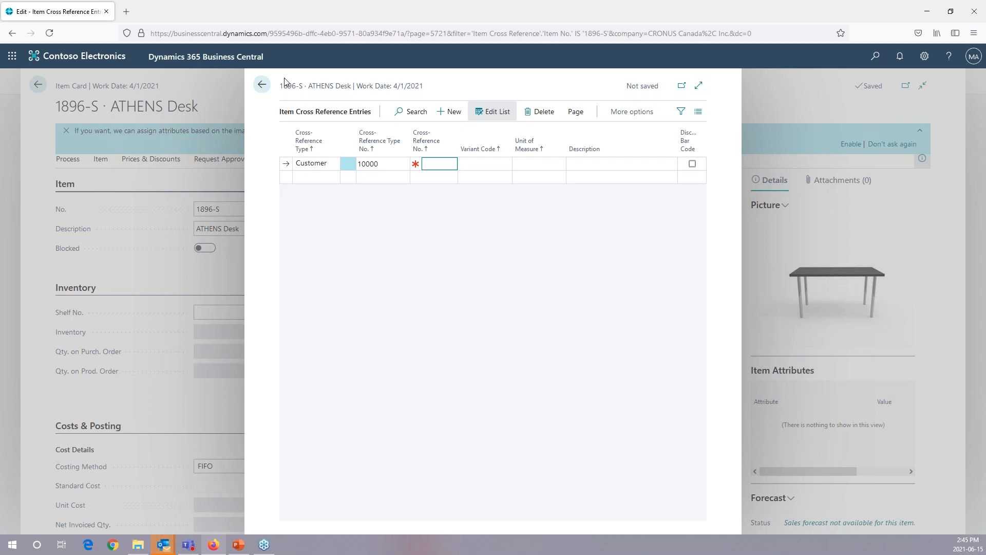
- Close the item cross-reference entries, discarding the unsaved customer line, and return to the ATHENS Desk card
click(261, 87)
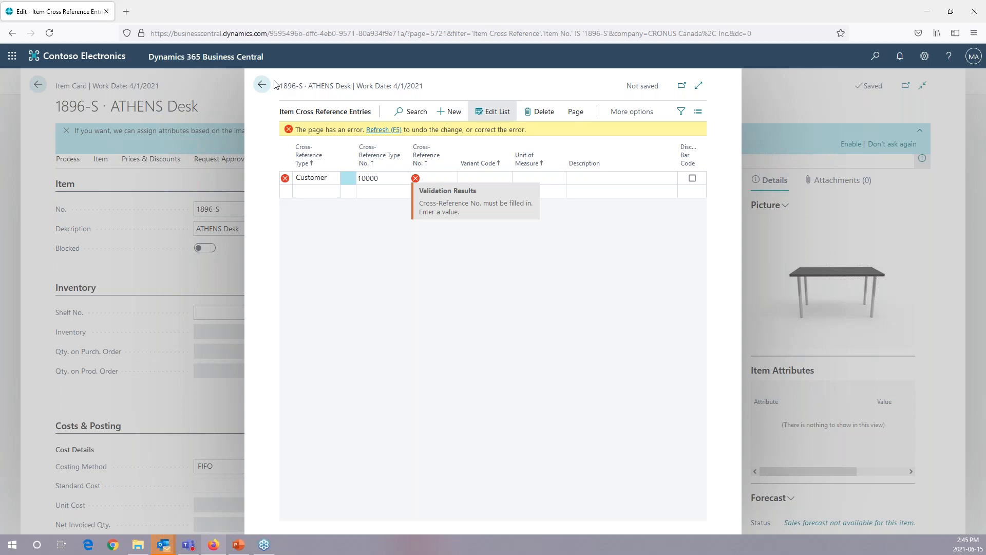
click(261, 84)
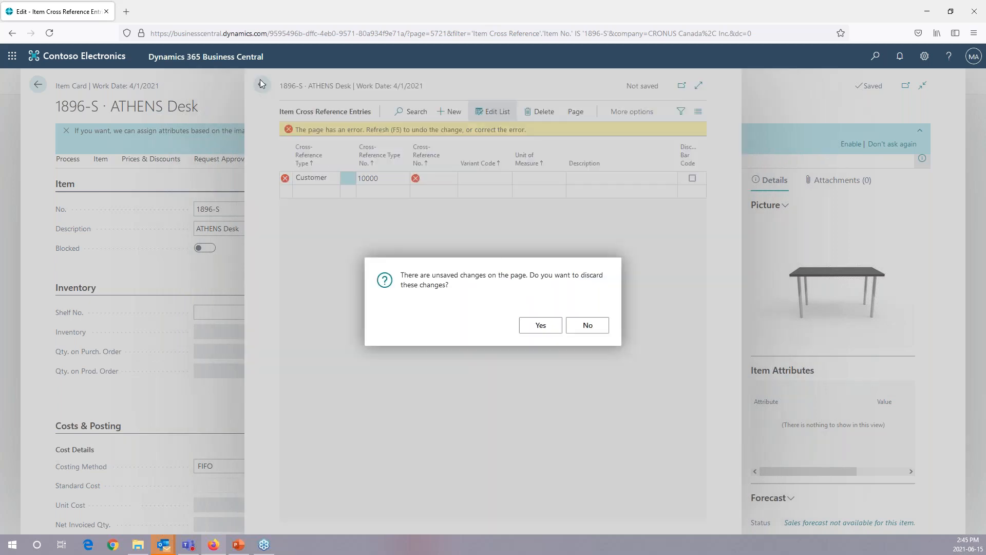
click(587, 325)
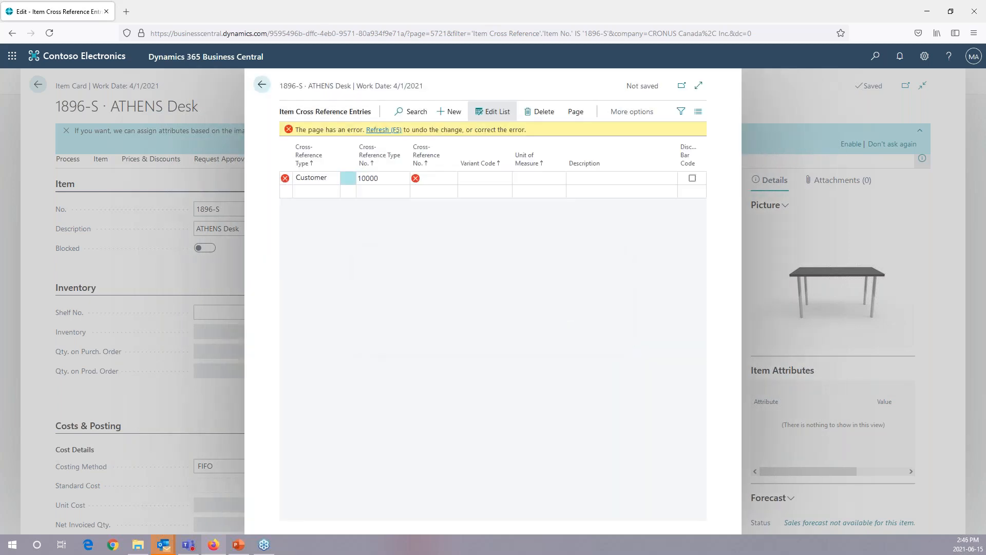
click(262, 85)
click(537, 326)
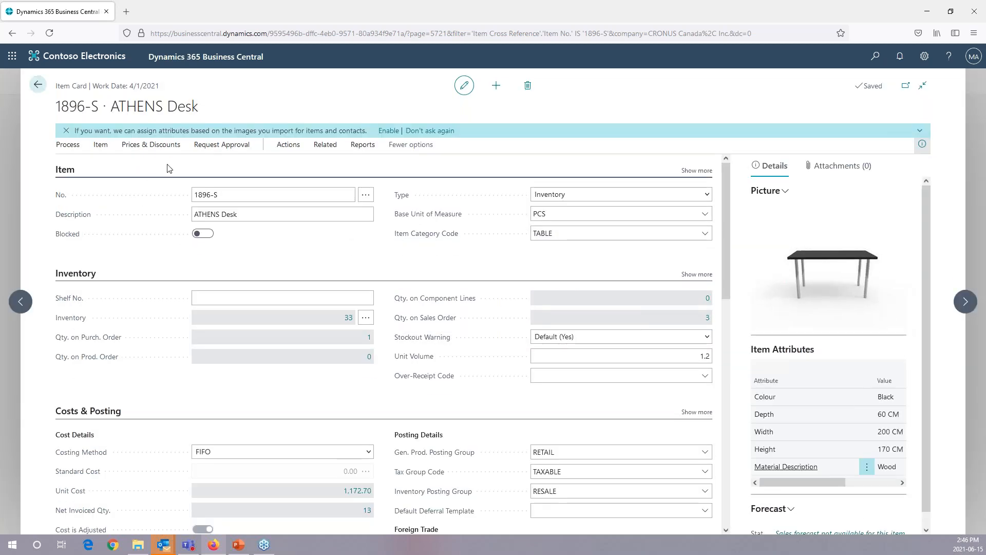
- Review the related item options on the ATHENS Desk card, including Units of Measure and Substitutions, and return to the items list
click(329, 162)
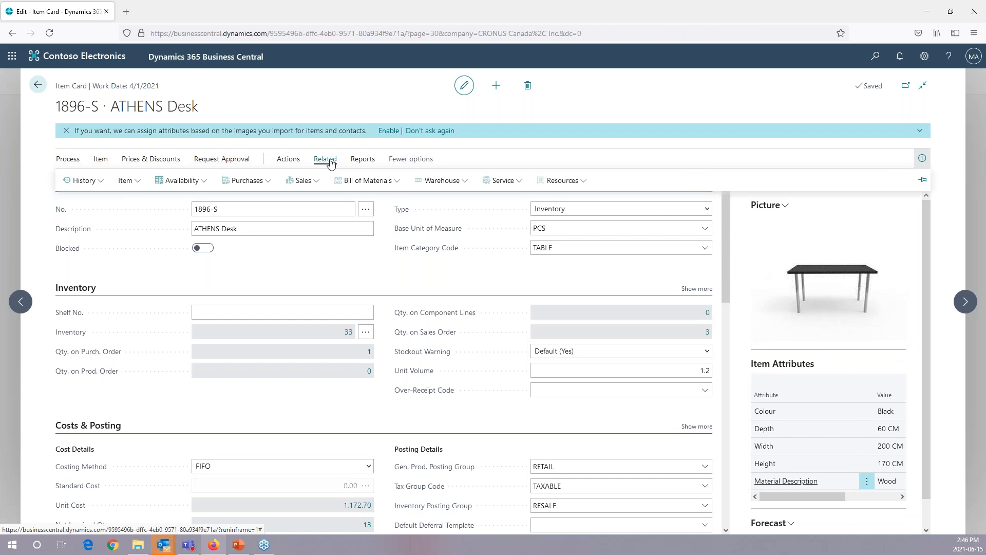
click(132, 181)
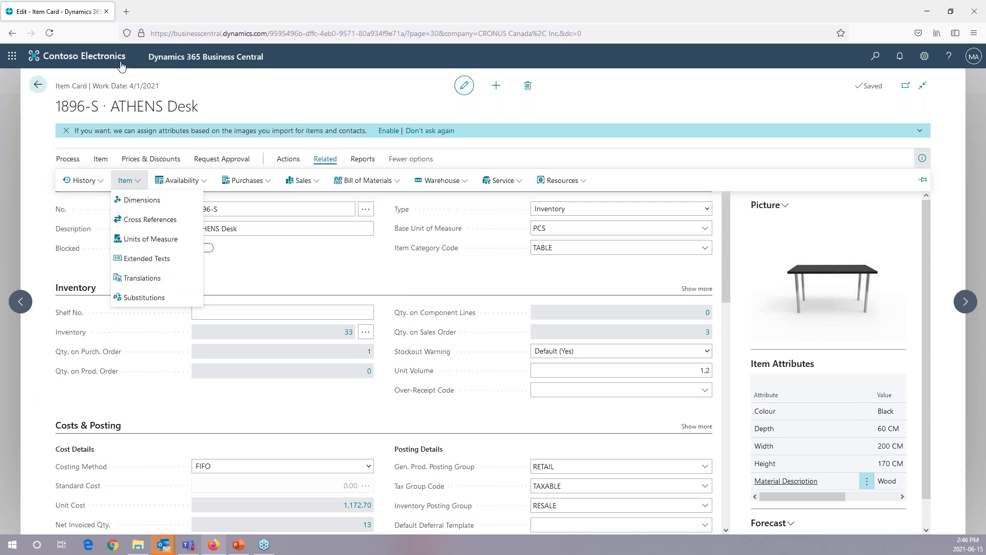
click(38, 86)
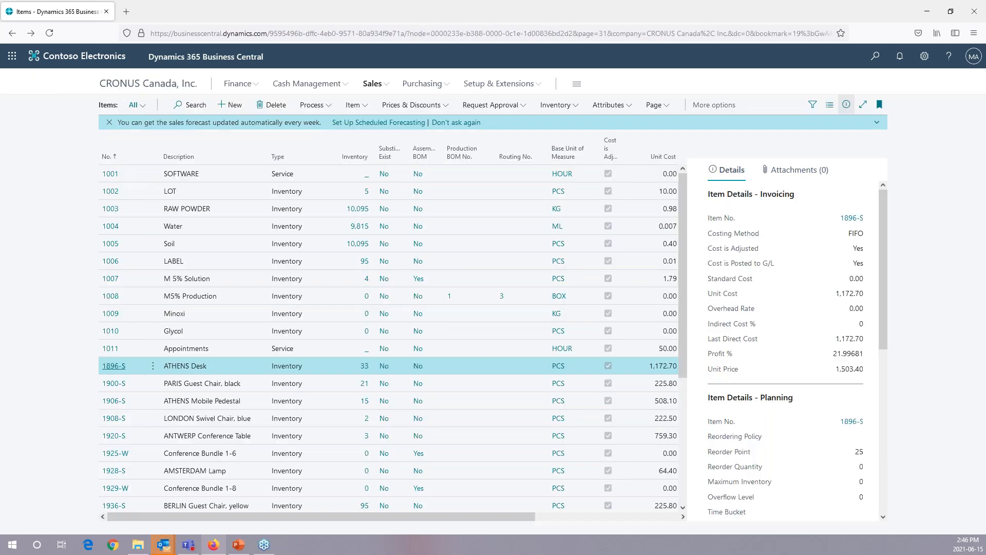